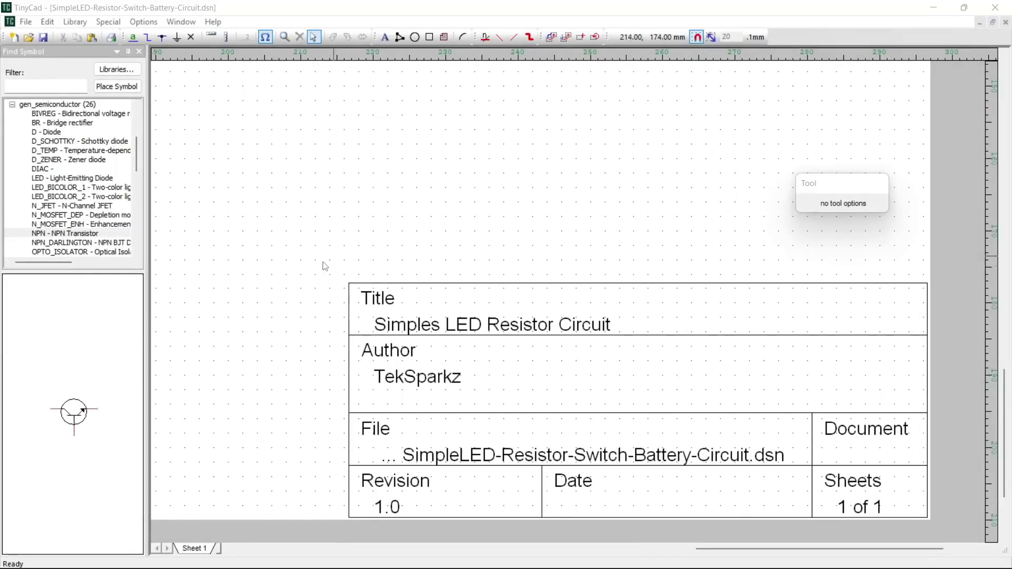
# Step: Change the value of resistor R1 in the LED circuit to 220 Ohms
pyautogui.scroll(-2, 355, 274)
pyautogui.scroll(4, 359, 275)
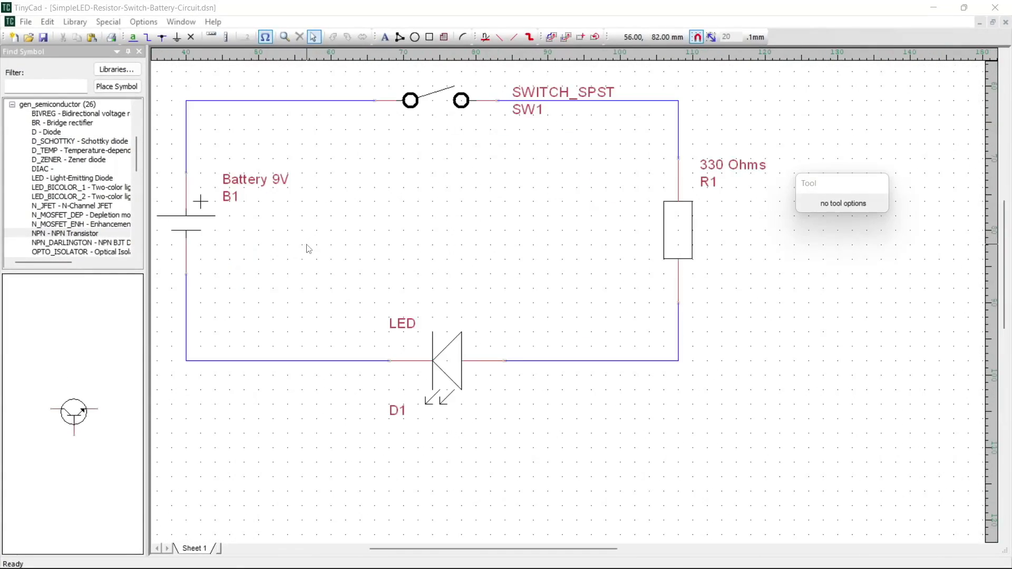
pyautogui.moveTo(368, 249); pyautogui.dragTo(438, 324, button='middle')
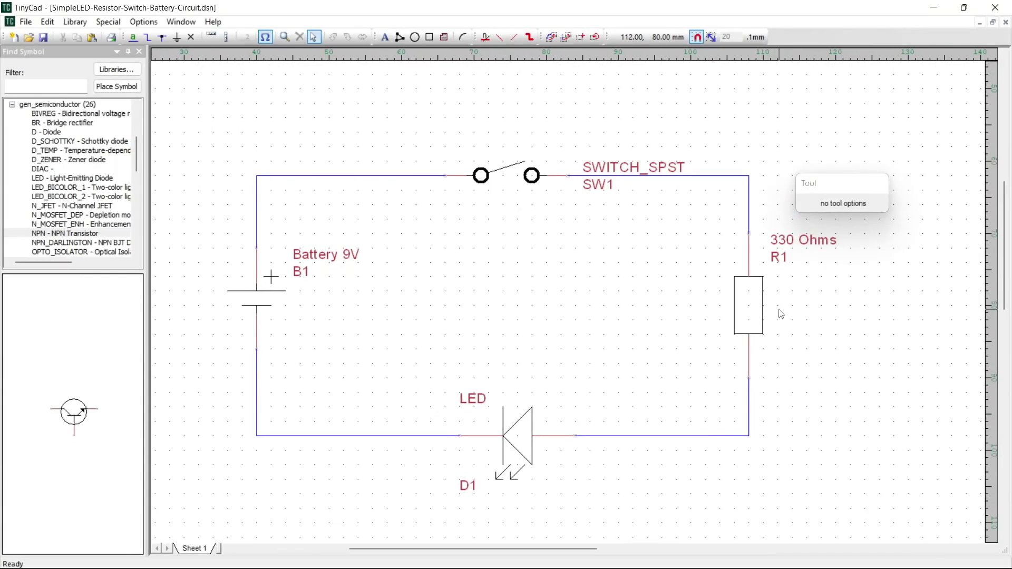
pyautogui.click(761, 317)
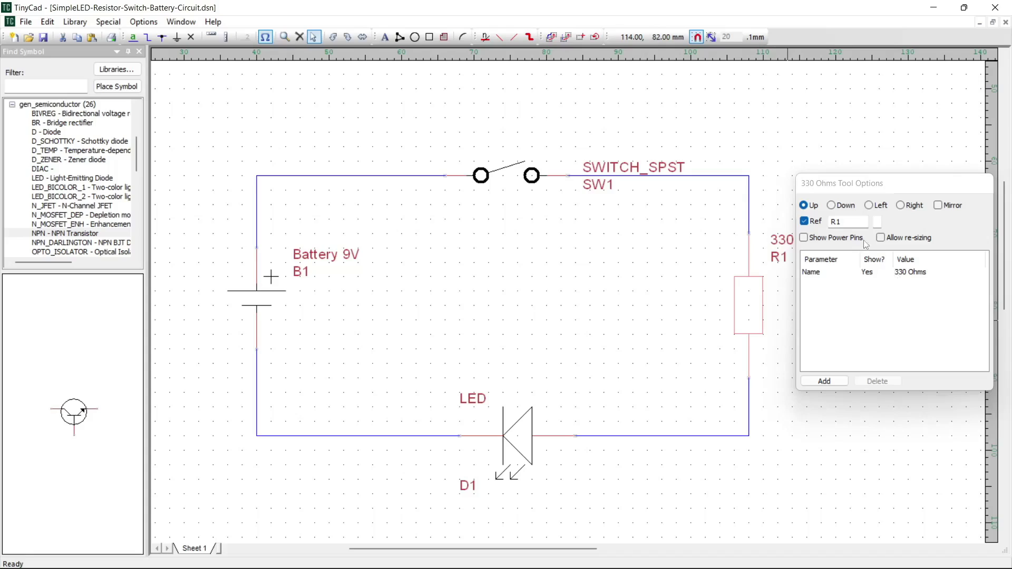
pyautogui.doubleClick(904, 273)
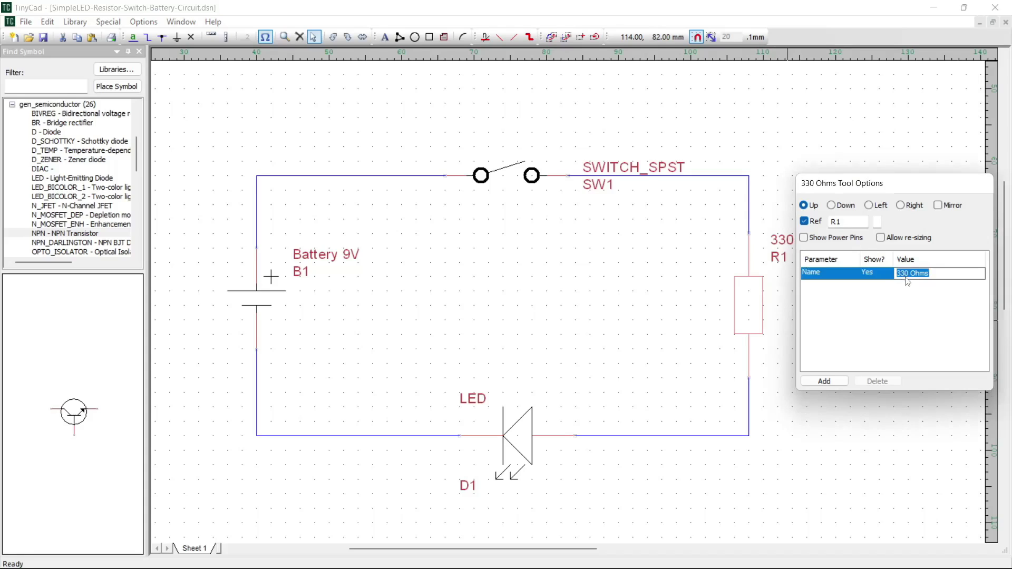
pyautogui.write('220 Ohms')
pyautogui.click(677, 330)
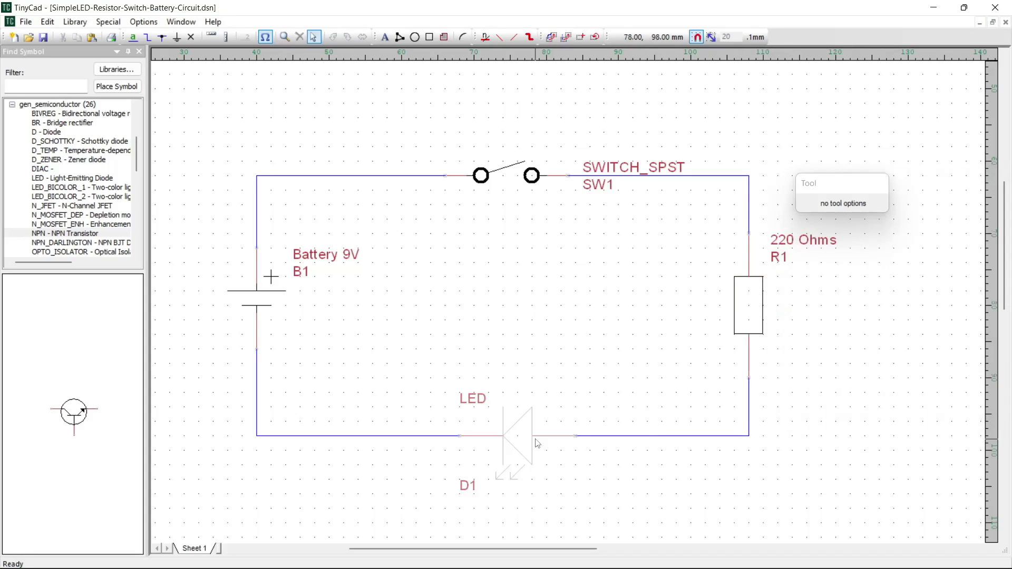
pyautogui.scroll(-1, 659, 495)
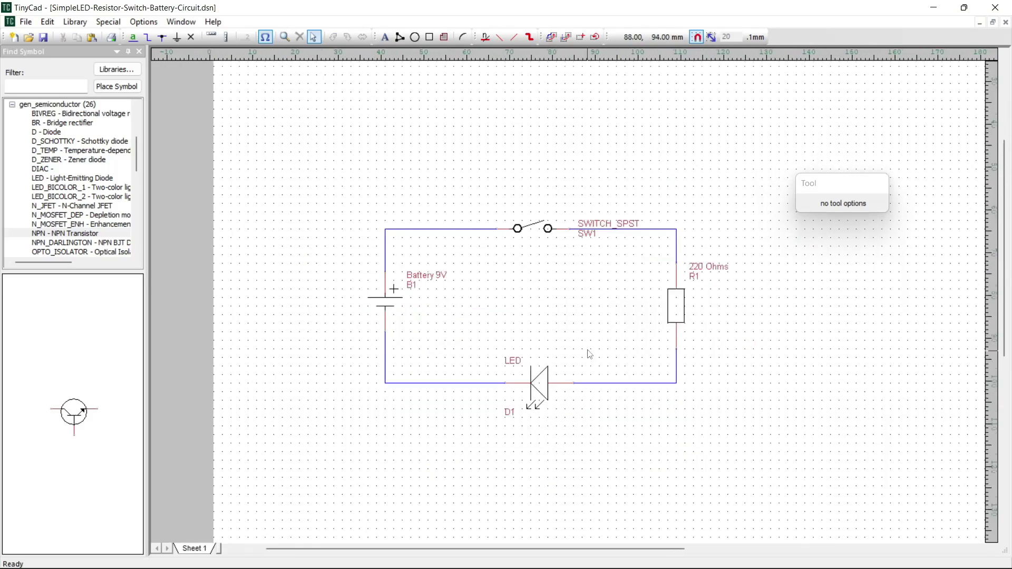
pyautogui.scroll(3, 589, 355)
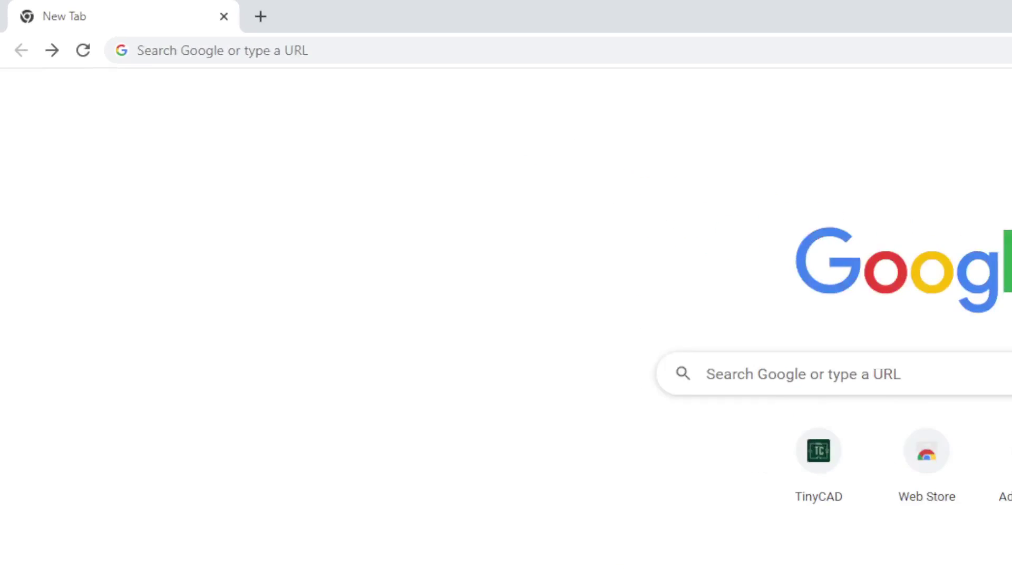
# Step: Switch to Chrome, open tinycad.net and download the TinyCAD installer from SourceForge
pyautogui.click(387, 57)
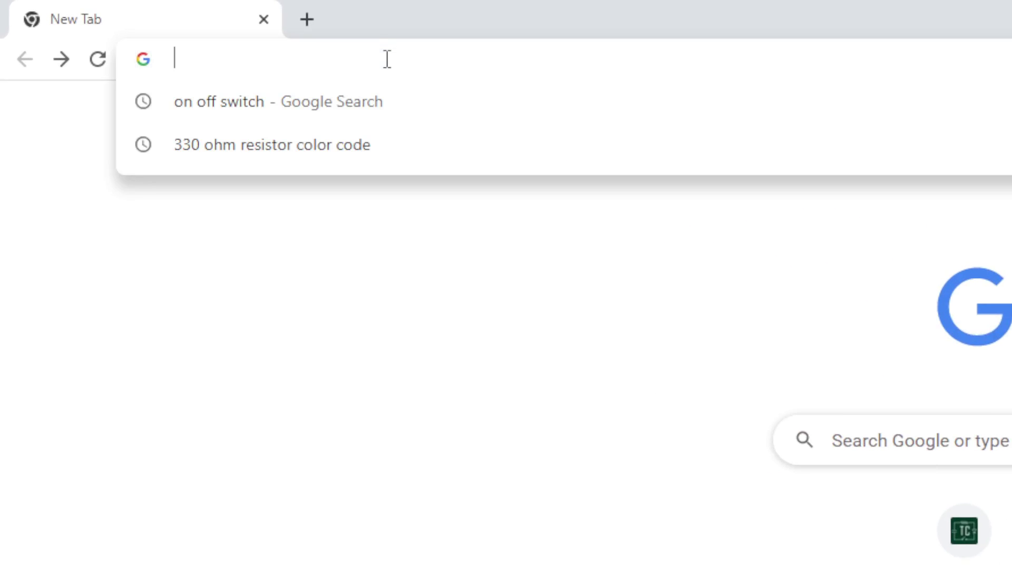
pyautogui.write('tinycad')
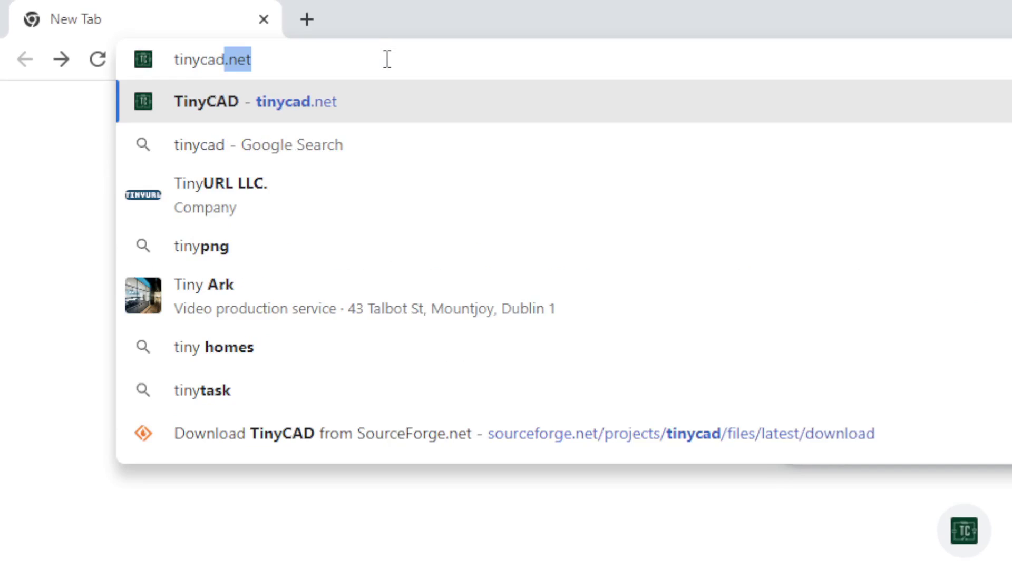
pyautogui.write('.net')
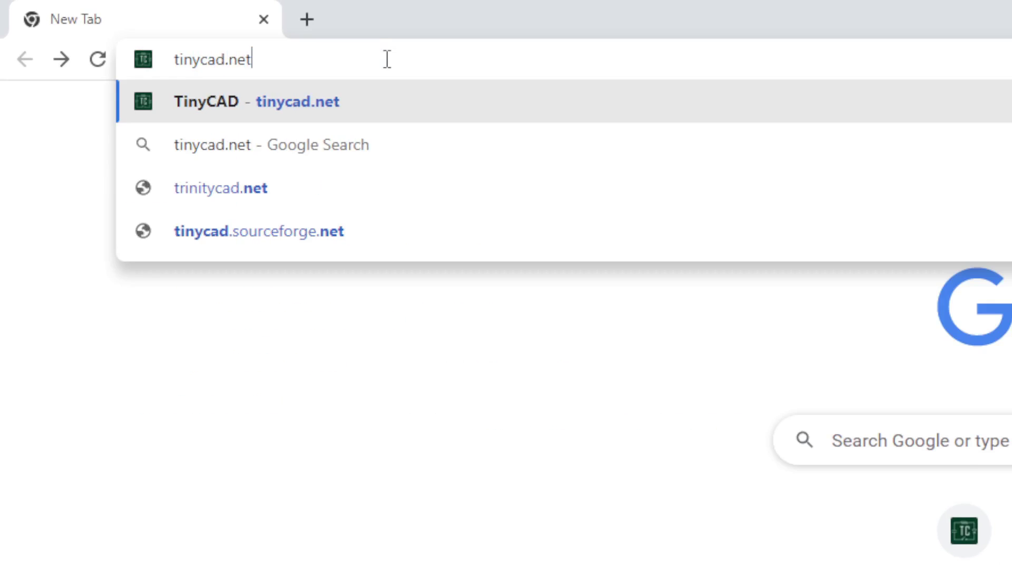
pyautogui.press('Return')
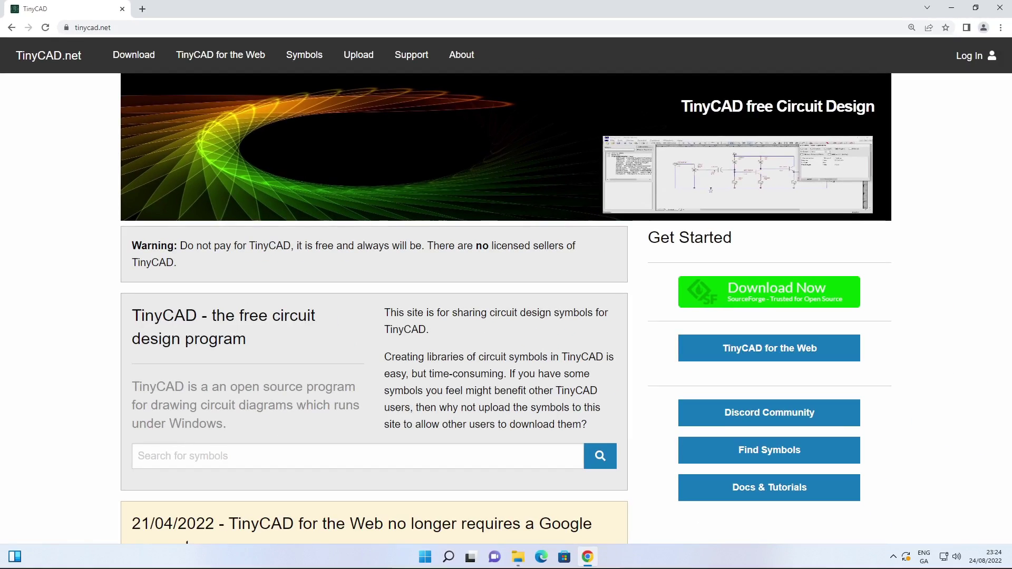
pyautogui.click(783, 291)
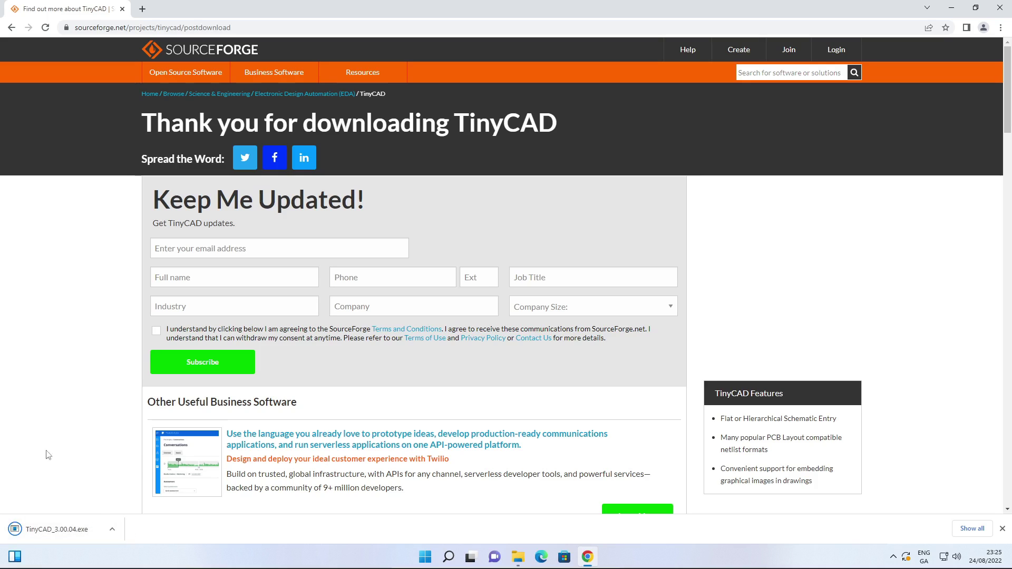
# Step: Show the downloaded TinyCAD_3.00.04 installer in its folder, run it and allow it to make changes to the device
pyautogui.click(112, 529)
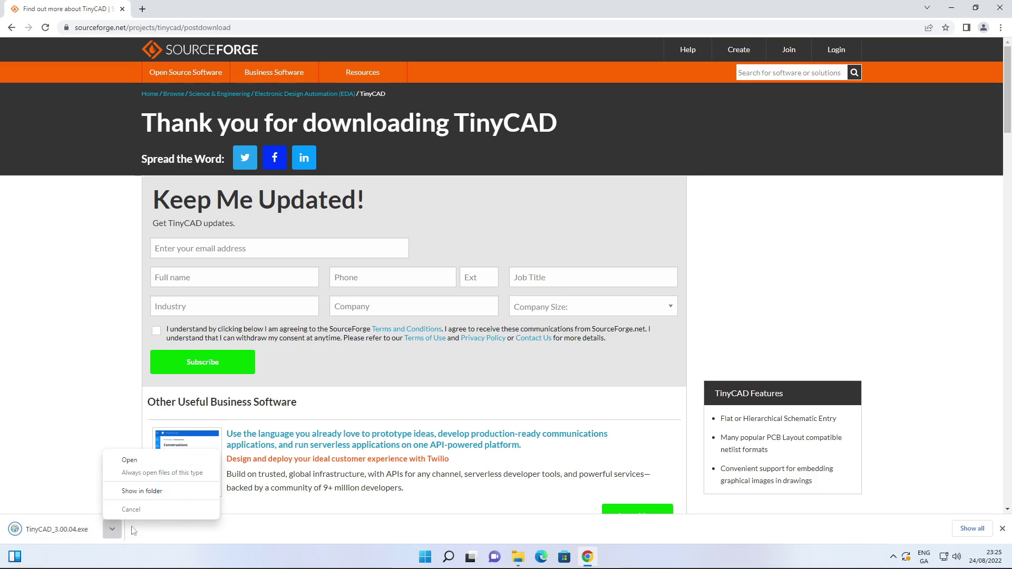
pyautogui.click(148, 492)
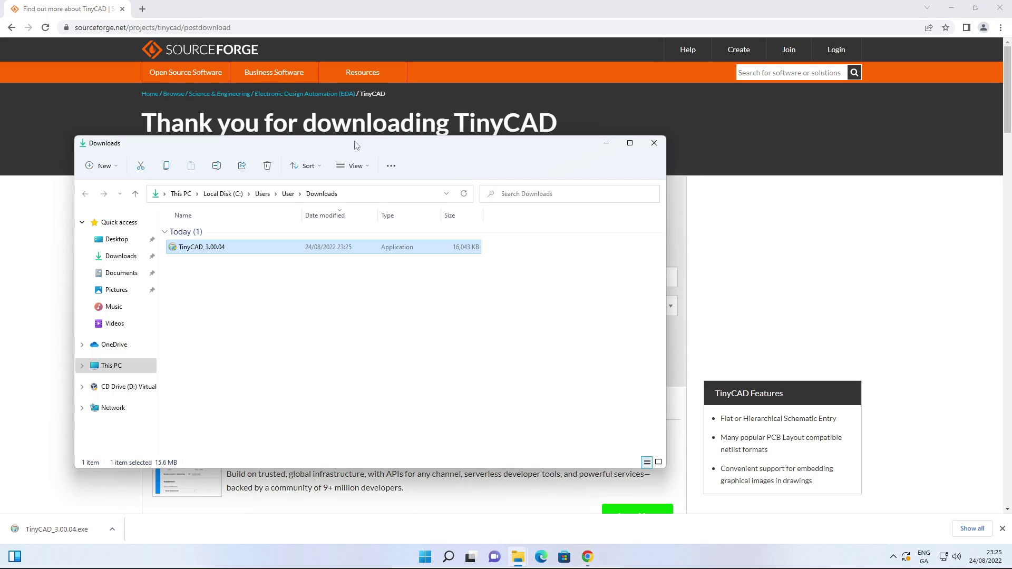
pyautogui.moveTo(346, 150); pyautogui.dragTo(320, 95)
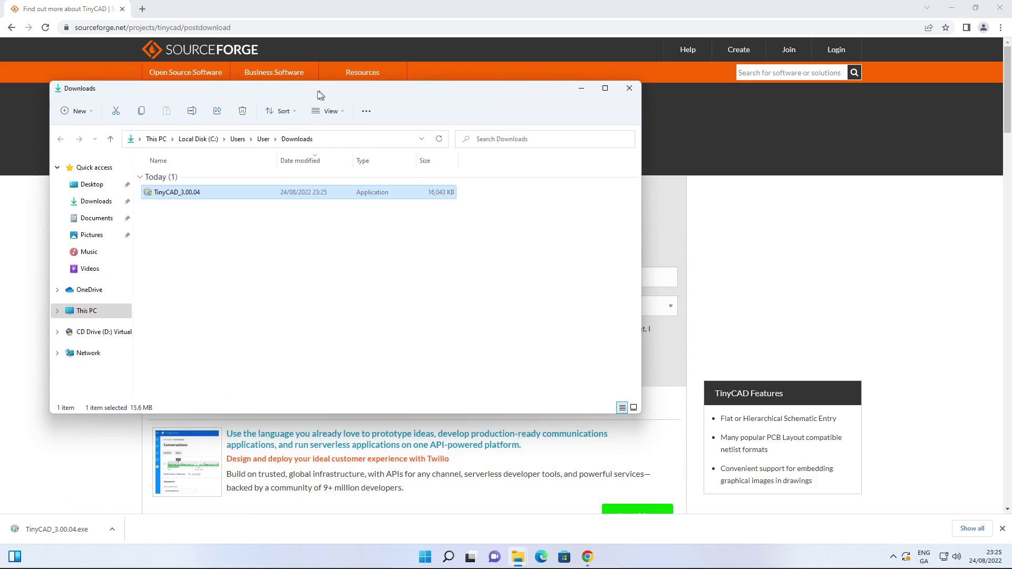
pyautogui.doubleClick(197, 193)
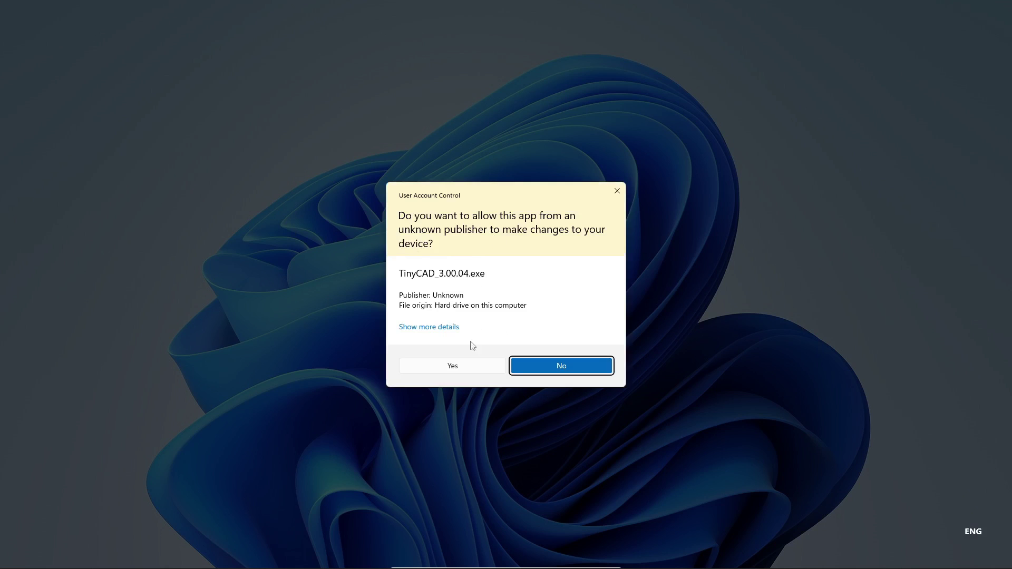
pyautogui.click(454, 367)
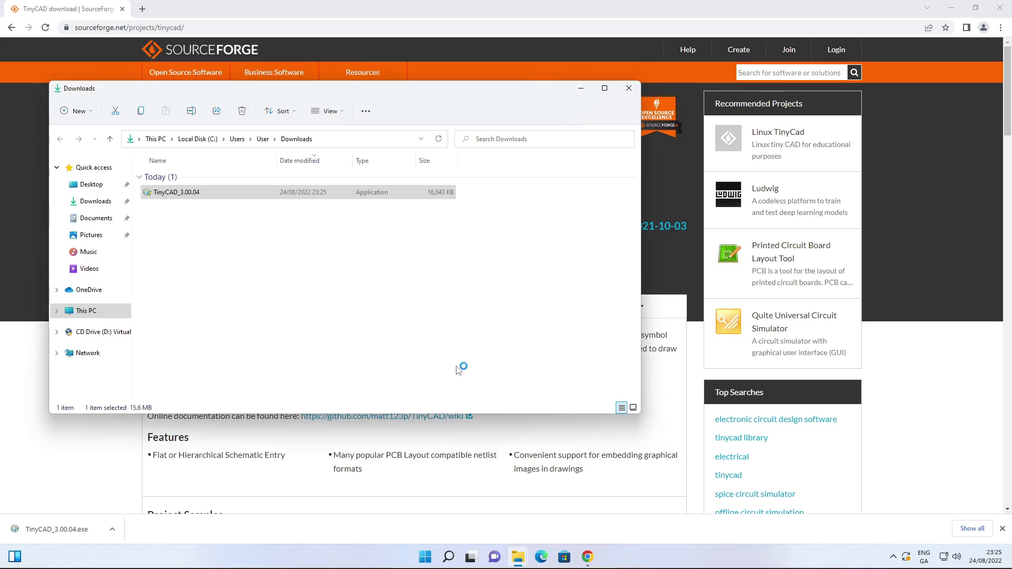
# Step: Accept the license, install TinyCAD 3.00.04 for this user only in C:\Program Files (x86)\TinyCAD, and finish setup with the program set to run
pyautogui.moveTo(537, 181); pyautogui.dragTo(500, 198)
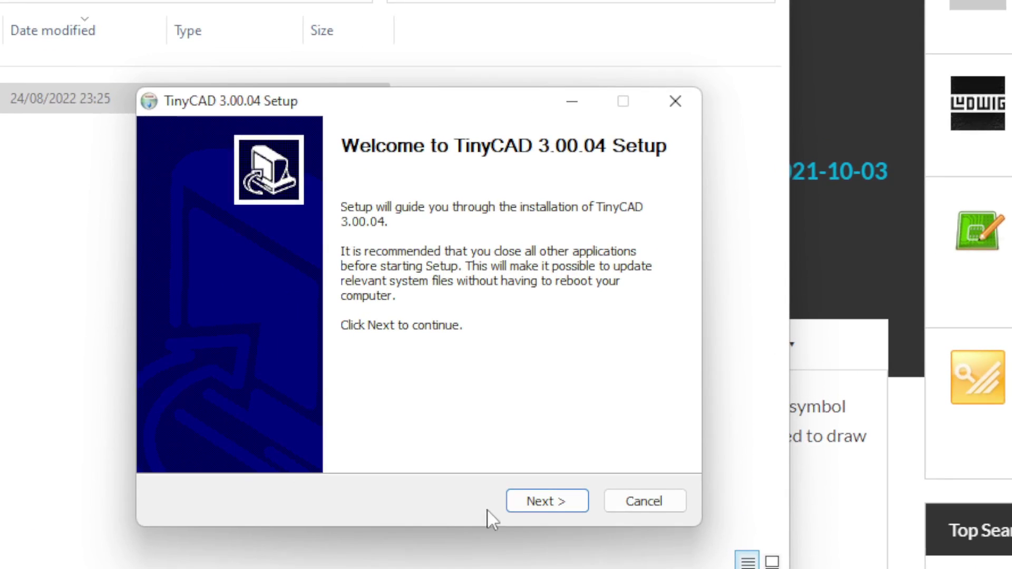
pyautogui.click(553, 502)
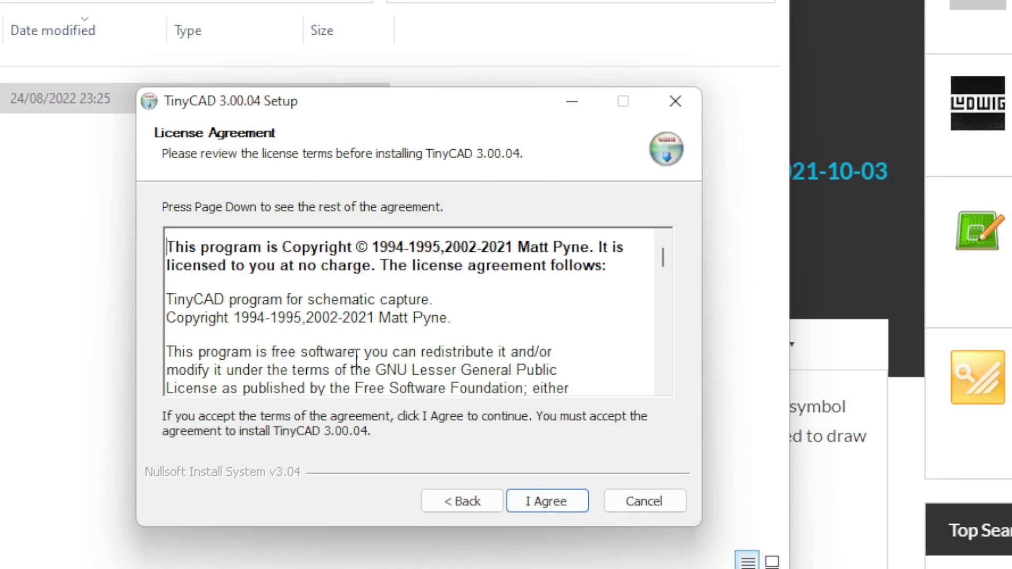
pyautogui.click(550, 503)
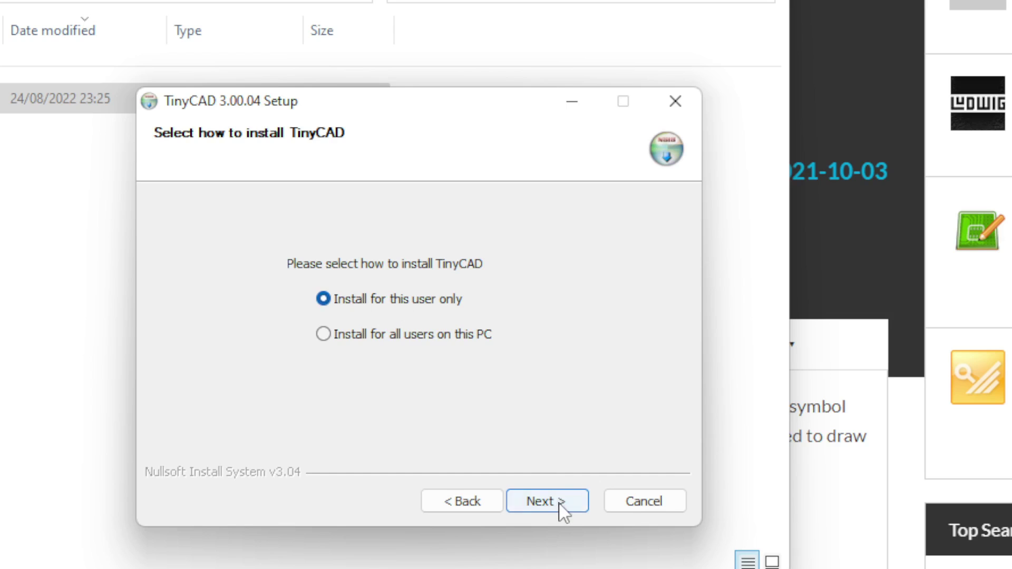
pyautogui.click(546, 502)
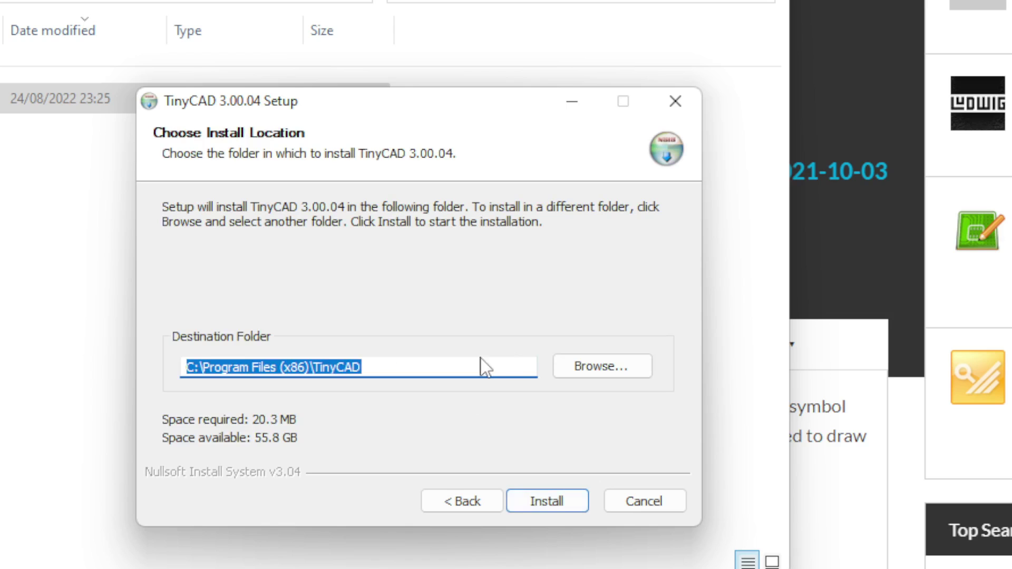
pyautogui.click(563, 503)
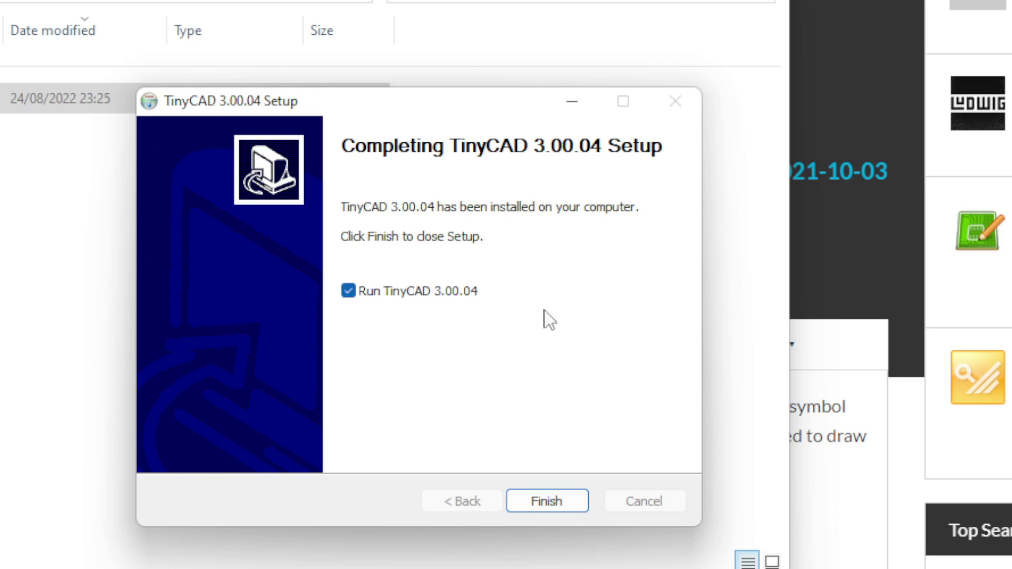
pyautogui.click(547, 501)
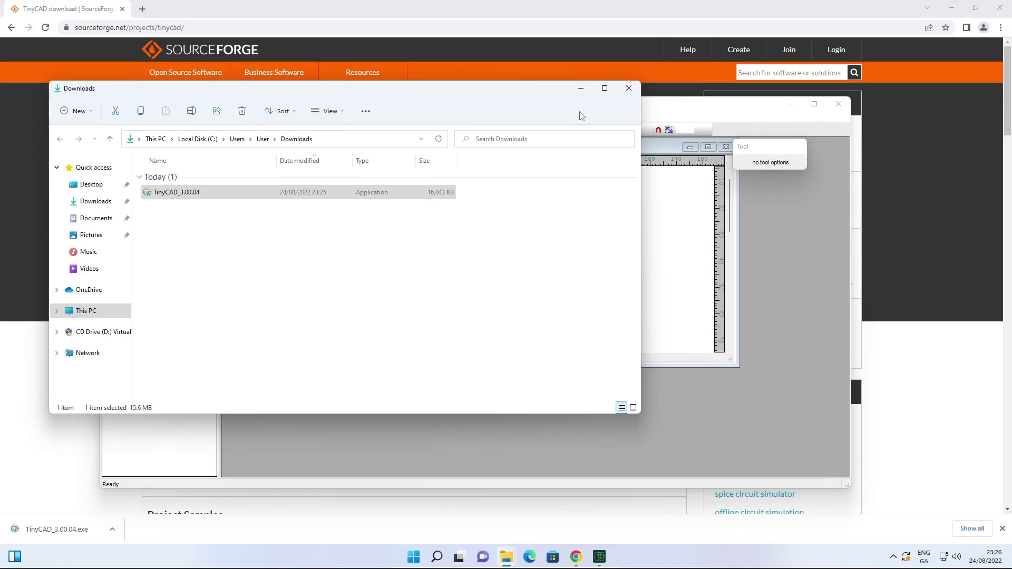
# Step: Minimize the Downloads window and check for a TinyCAD update, leaving the automatic update check enabled
pyautogui.click(582, 90)
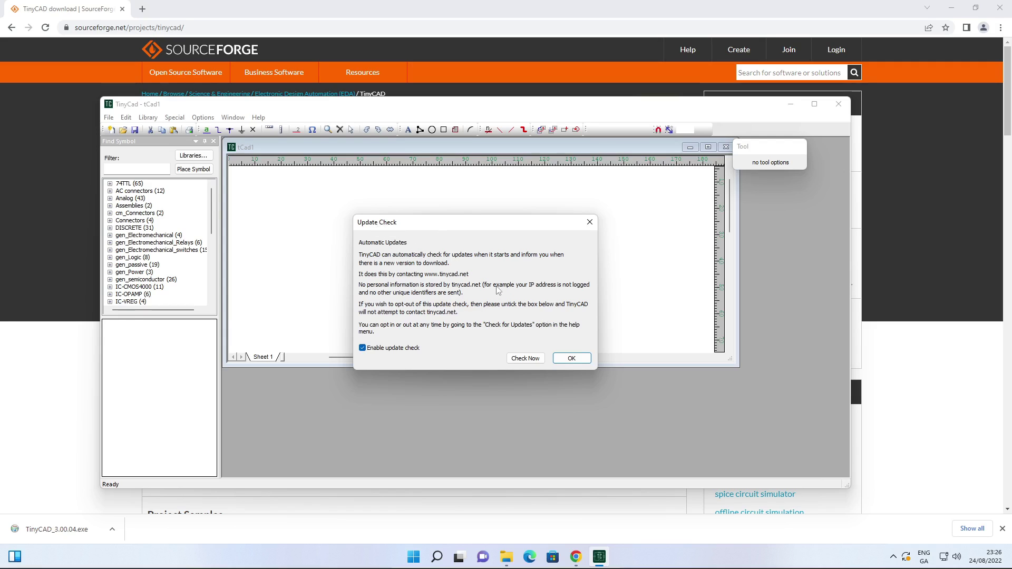
pyautogui.click(530, 359)
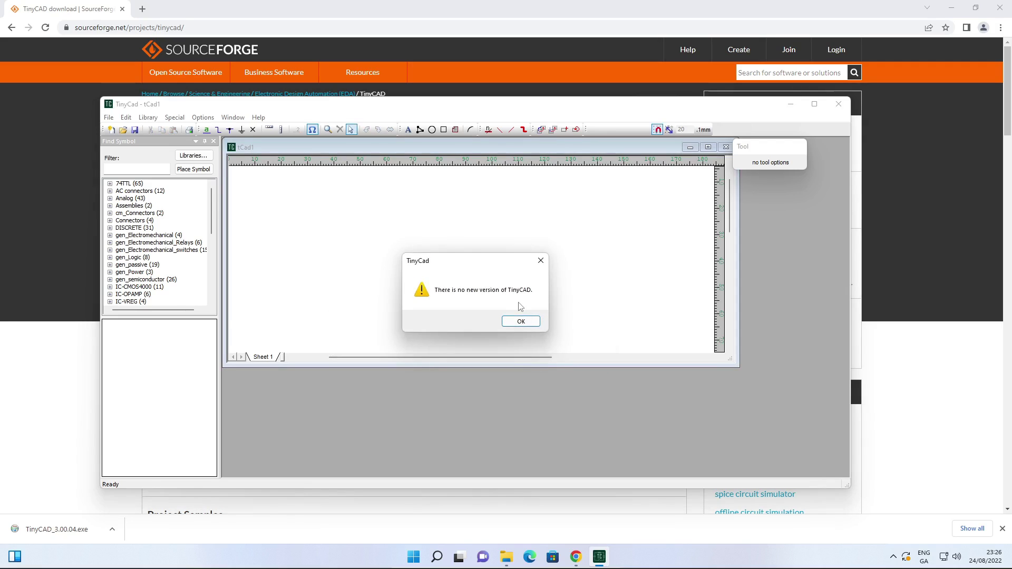
pyautogui.click(522, 323)
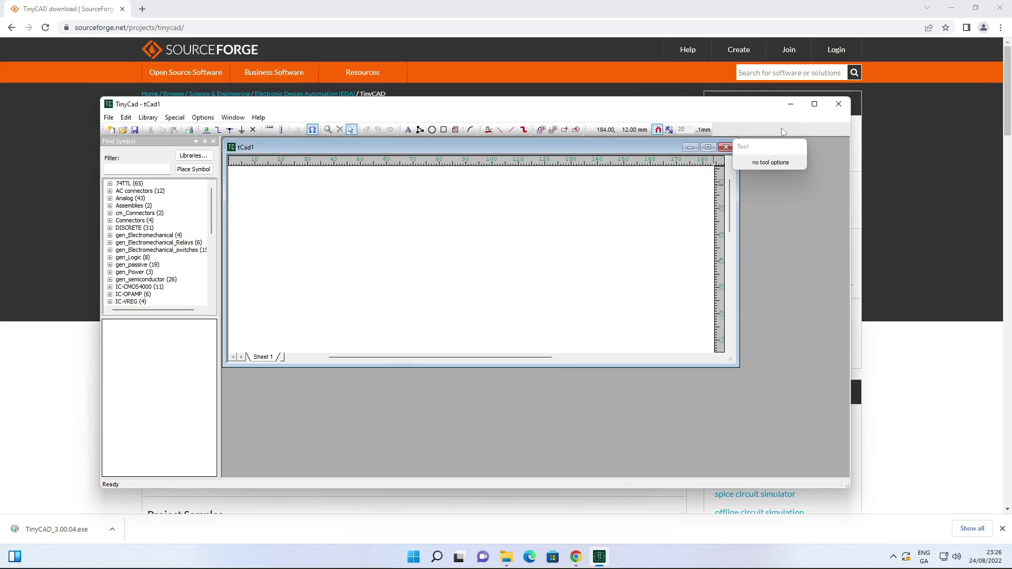
# Step: Maximize the TinyCAD window and enlarge the tCad1 drawing window to fill most of the workspace
pyautogui.click(815, 105)
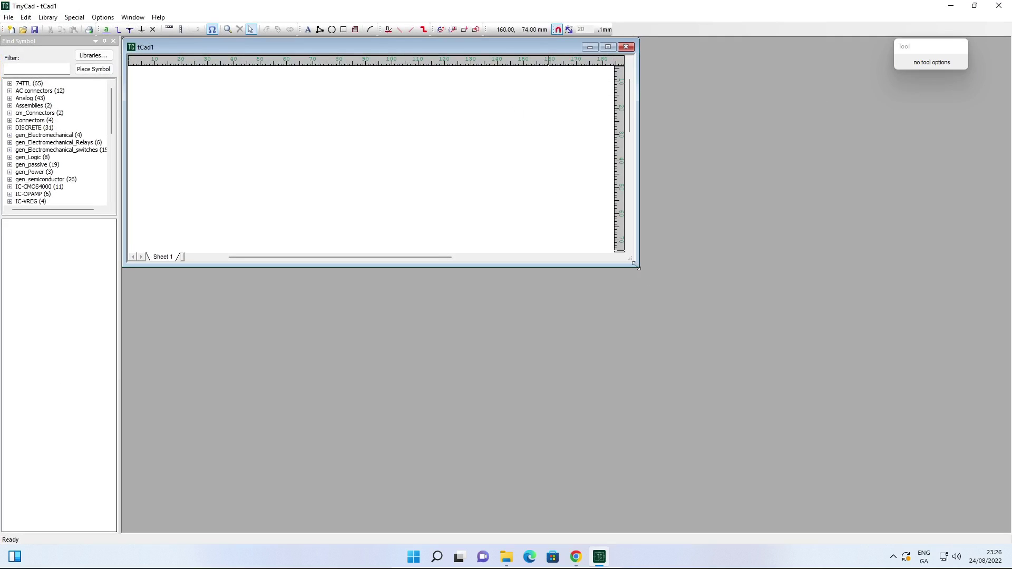
pyautogui.moveTo(639, 268); pyautogui.dragTo(934, 531)
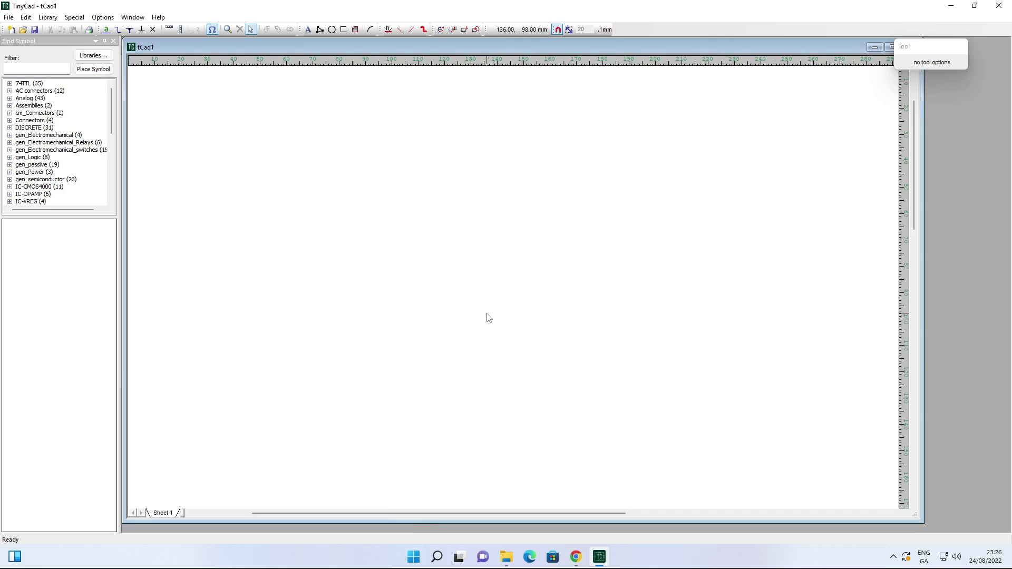
pyautogui.scroll(-1, 486, 318)
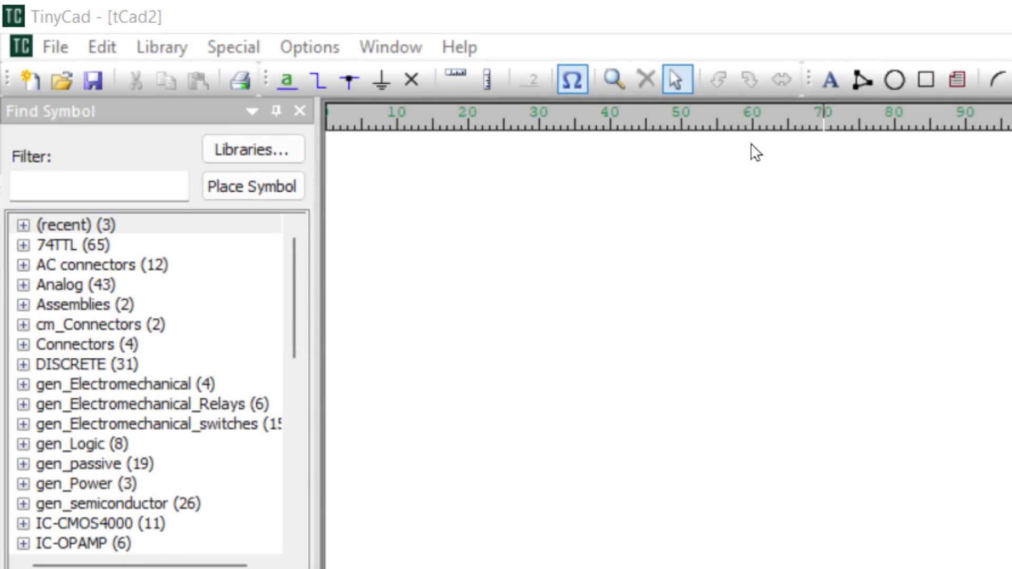
# Step: View the design details of the new drawing, cancel the dialog, and examine the title block in the sheet's corner
pyautogui.click(55, 48)
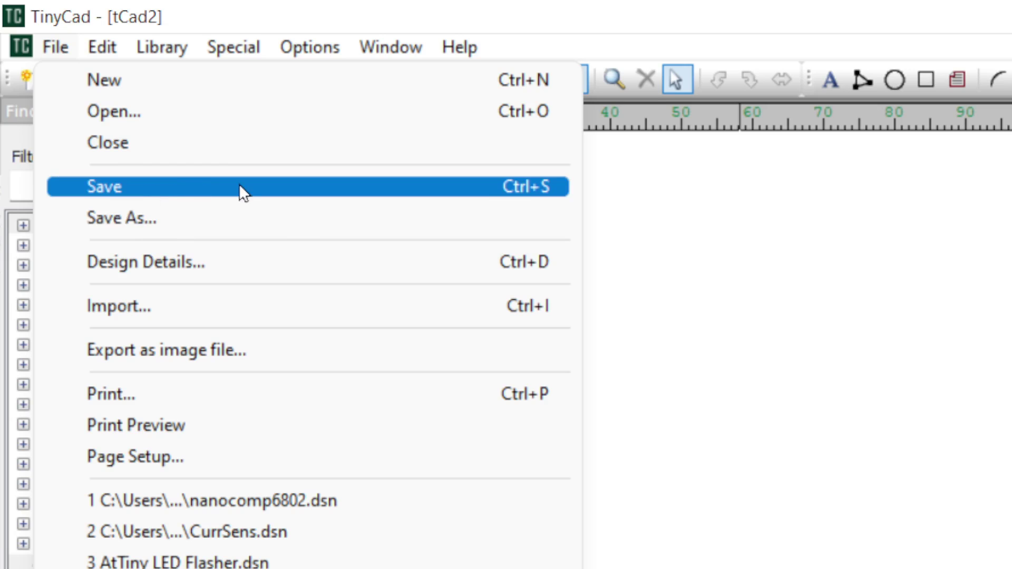
pyautogui.click(176, 261)
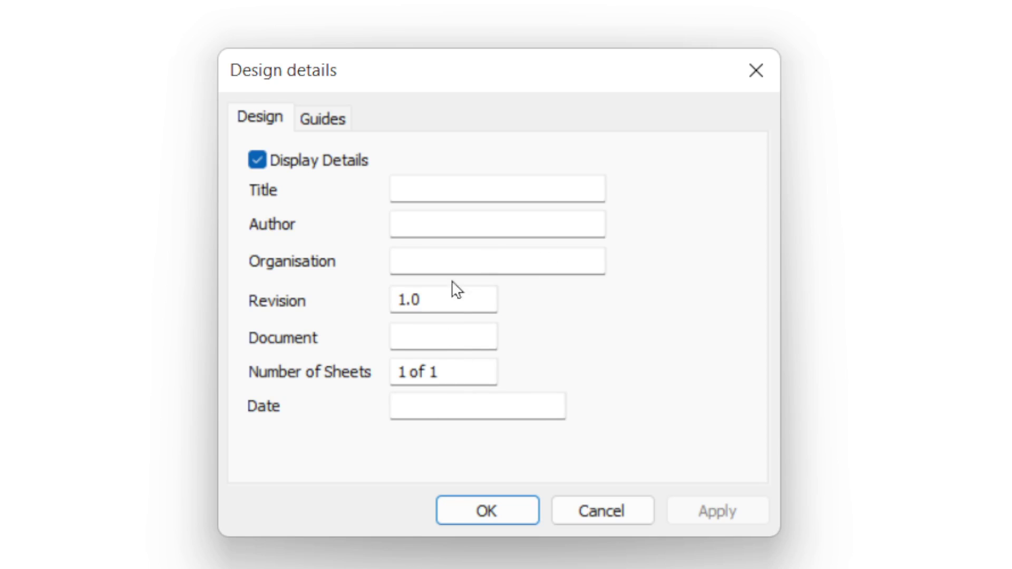
pyautogui.click(621, 511)
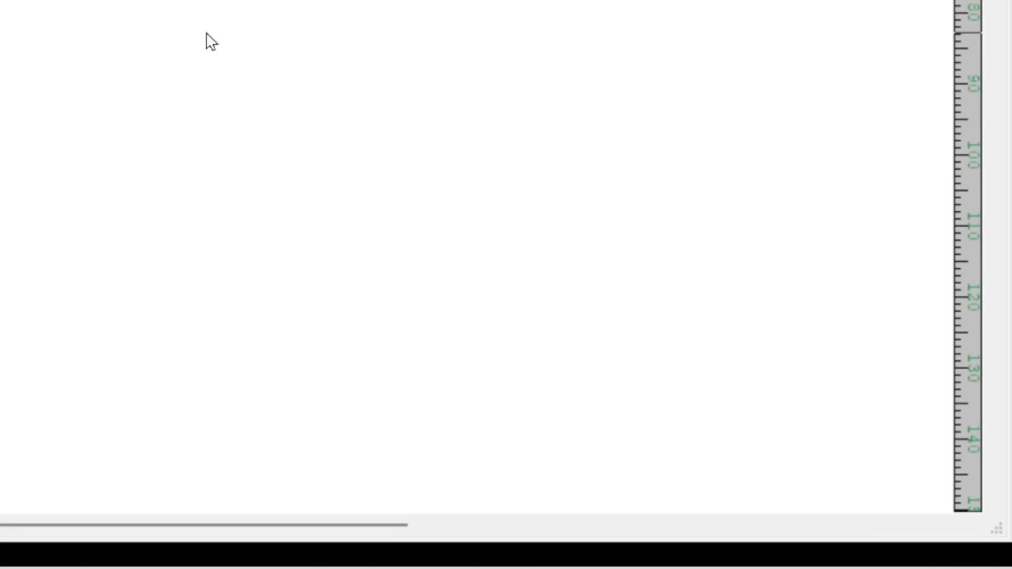
pyautogui.scroll(-5, 264, 58)
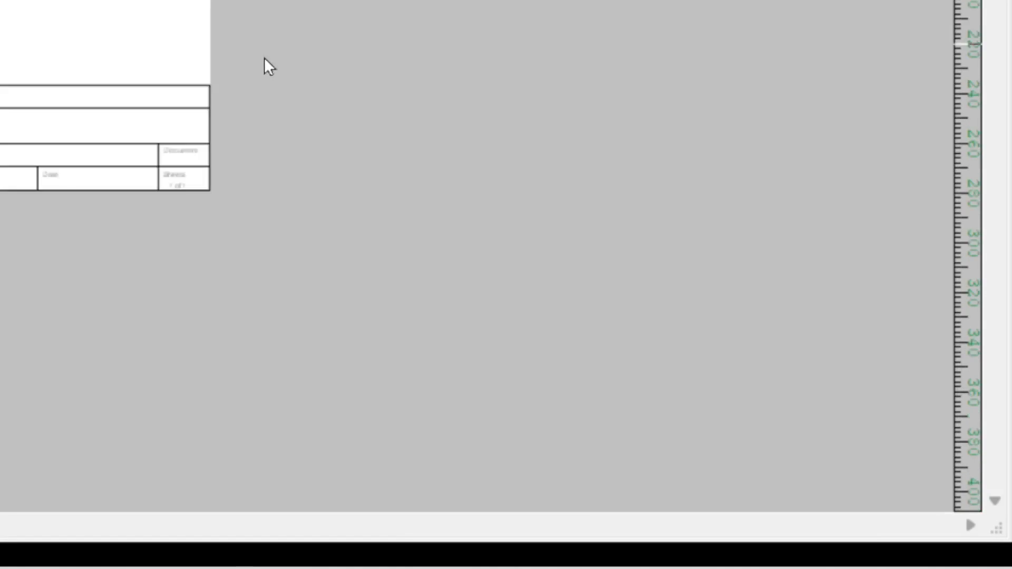
pyautogui.scroll(3, 68, 58)
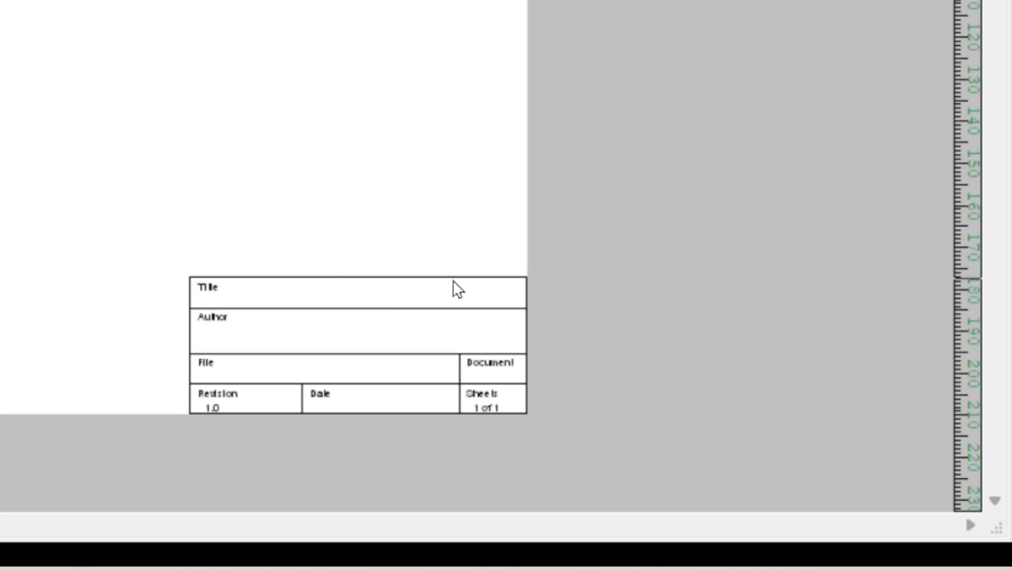
pyautogui.scroll(-1, 458, 289)
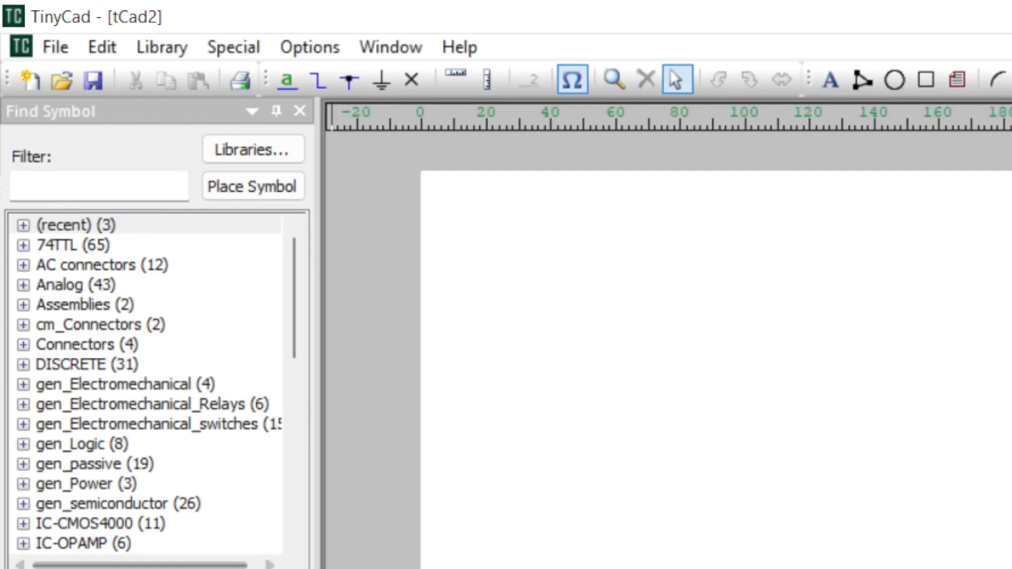
# Step: Review the image export options and the available output file formats, leaving without exporting
pyautogui.click(54, 45)
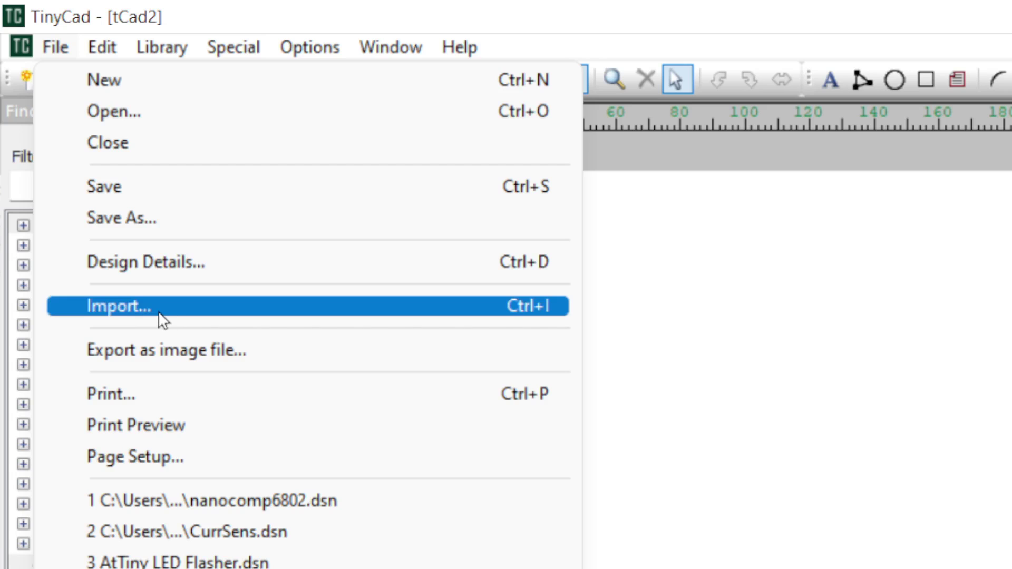
pyautogui.click(194, 349)
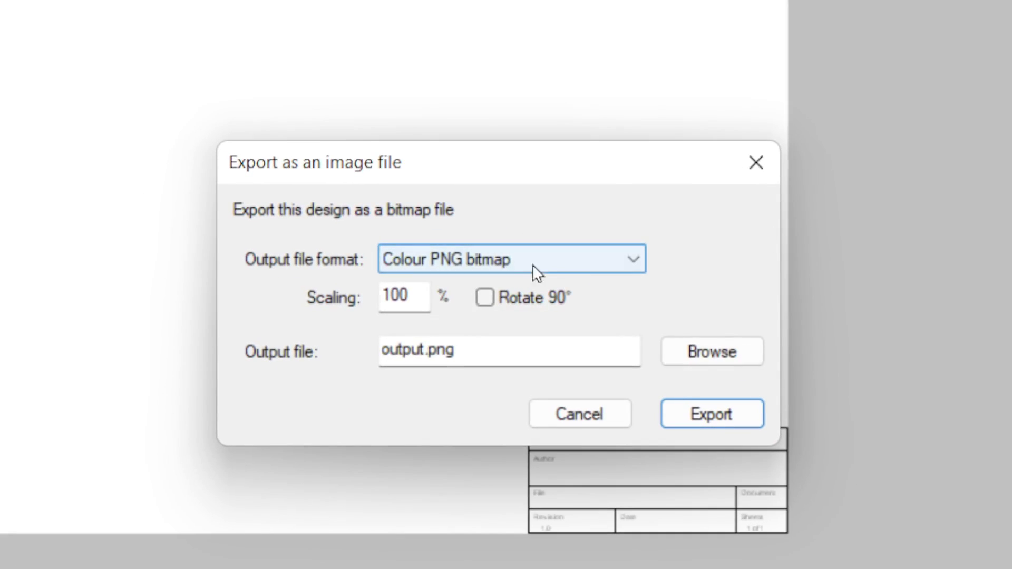
pyautogui.click(632, 258)
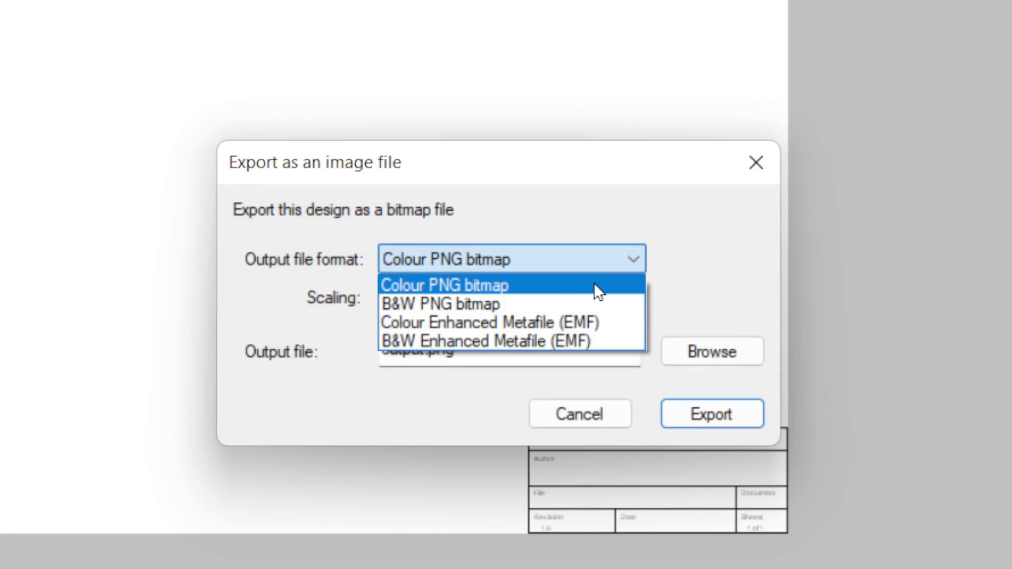
pyautogui.click(606, 216)
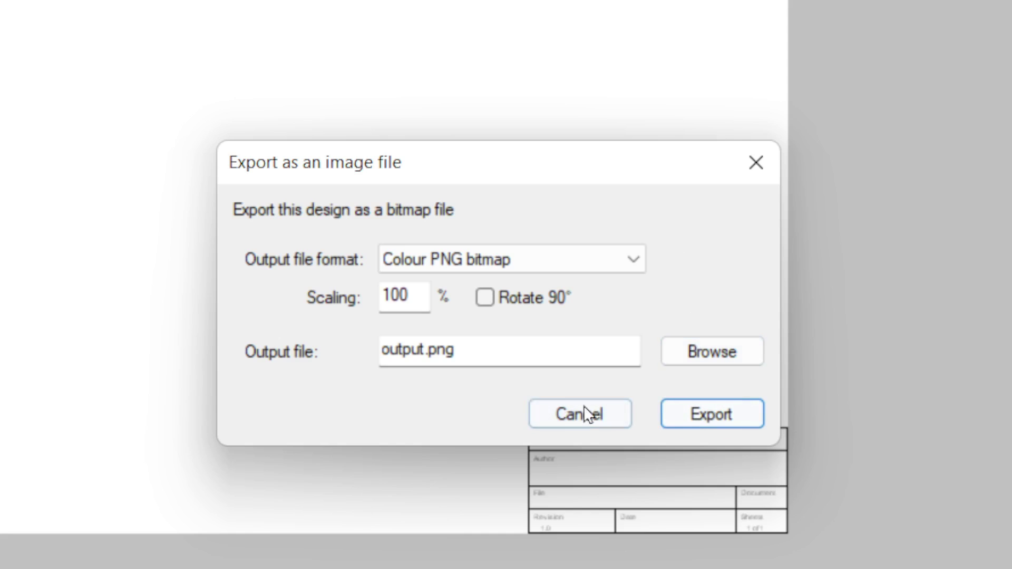
pyautogui.click(605, 416)
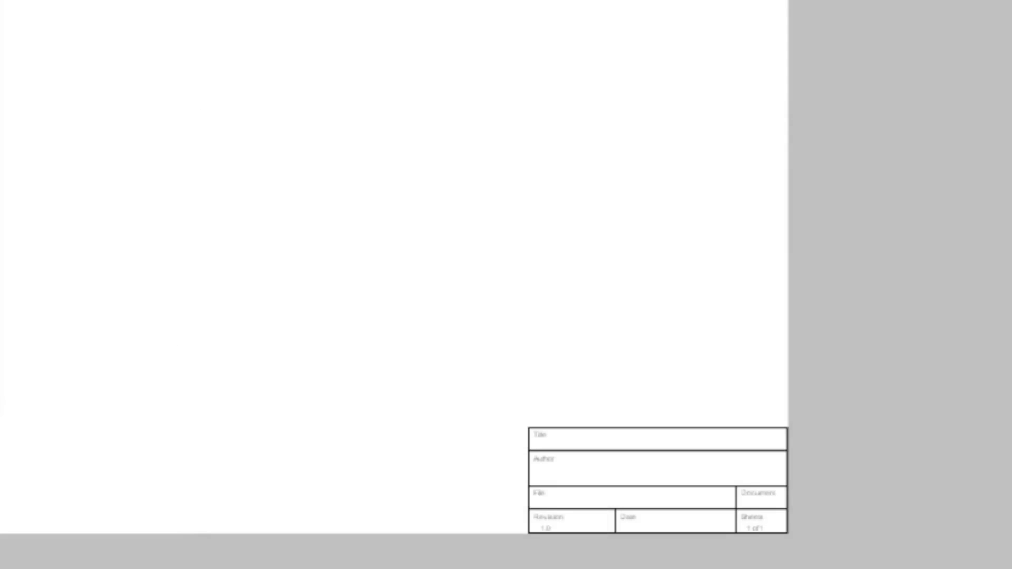
# Step: Review the page size and orientation options in the page setup, and cancel without changing them
pyautogui.click(41, 34)
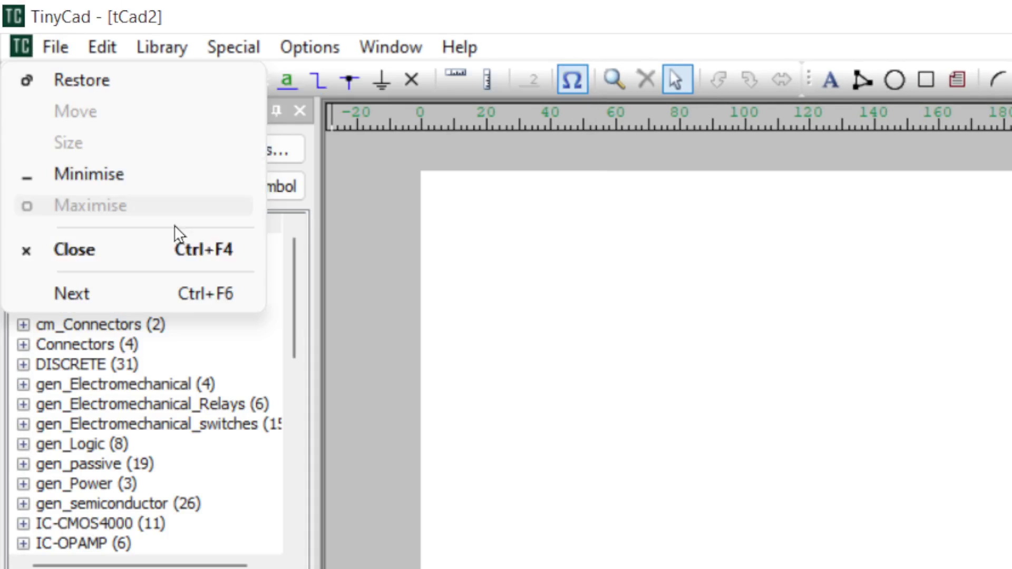
pyautogui.click(60, 42)
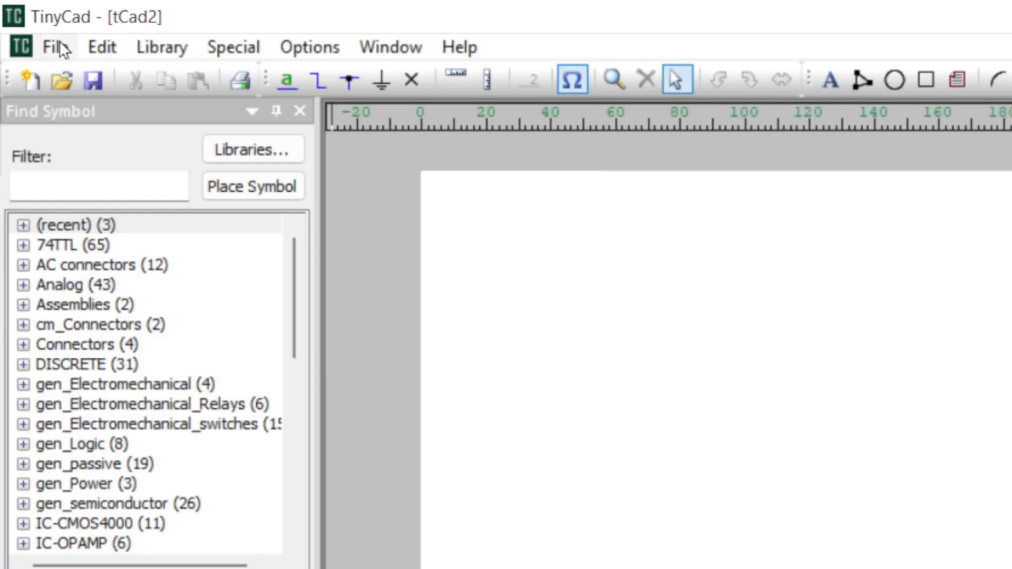
pyautogui.click(60, 46)
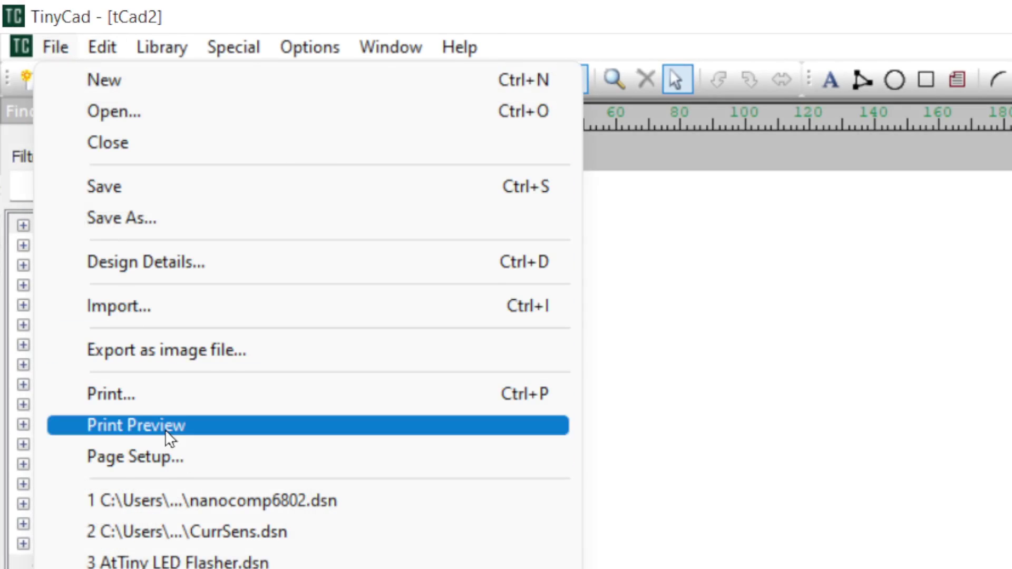
pyautogui.click(174, 458)
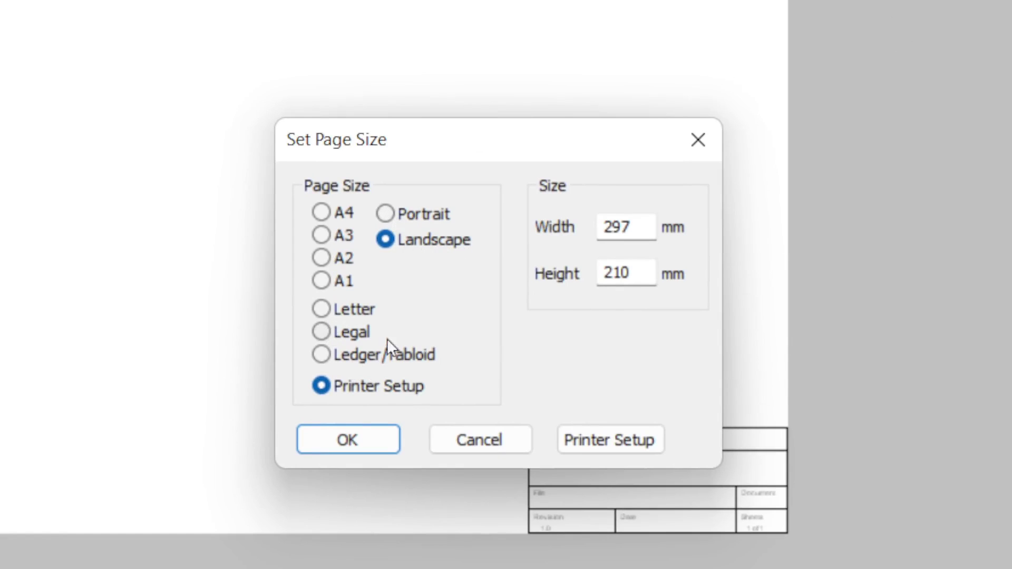
pyautogui.click(493, 440)
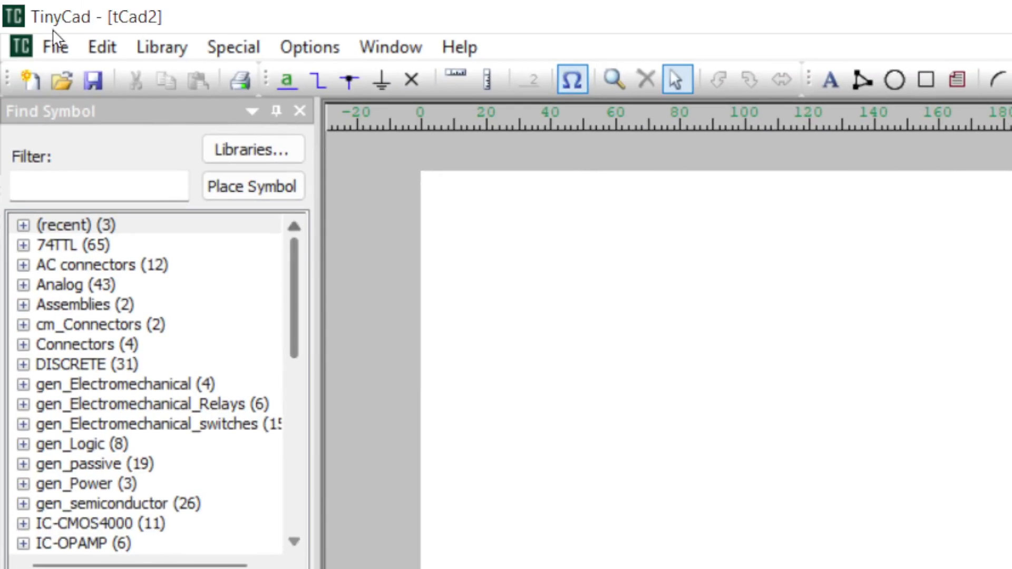
# Step: Examine the available editing commands and zoom in once on the tCad1 drawing
pyautogui.click(51, 44)
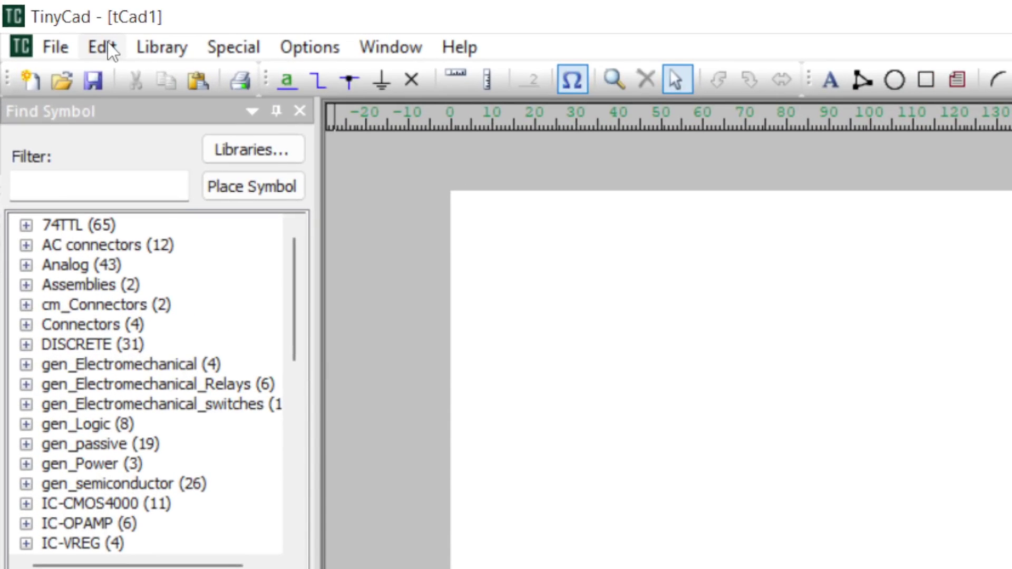
pyautogui.click(109, 48)
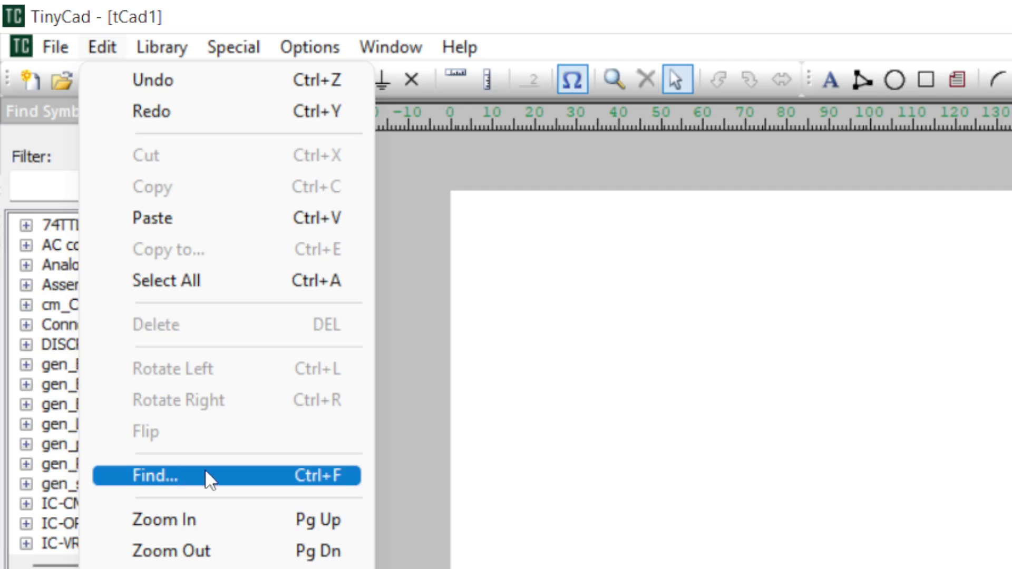
pyautogui.click(193, 522)
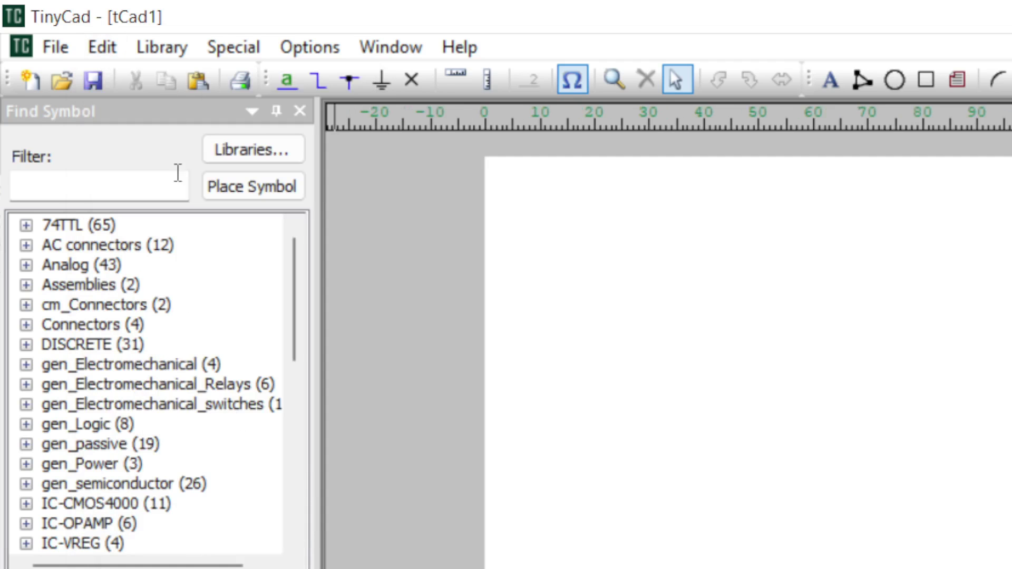
pyautogui.click(101, 47)
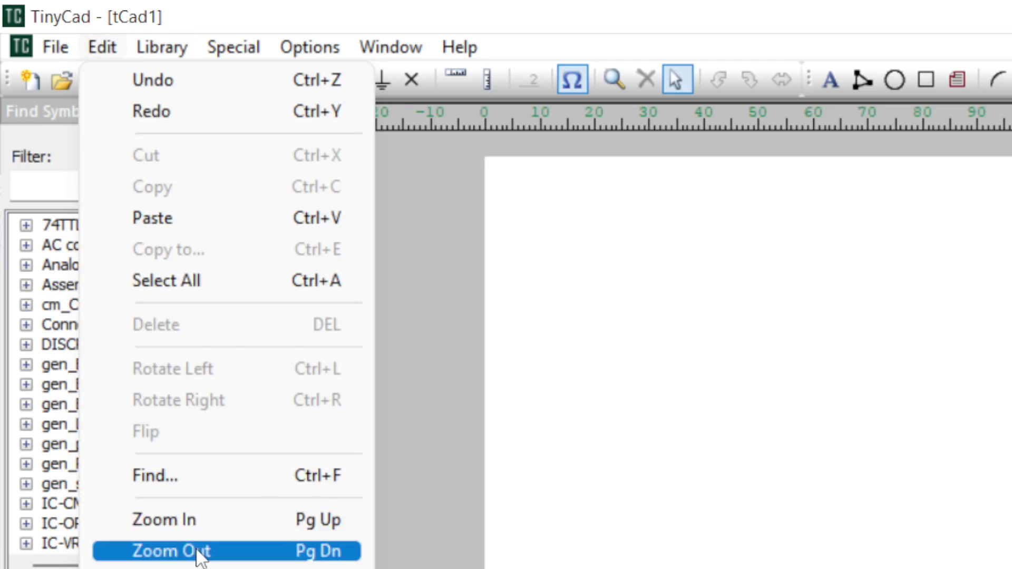
# Step: Examine the library commands and the special commands for net lists, design rule checks and parts lists
pyautogui.moveTo(168, 56)
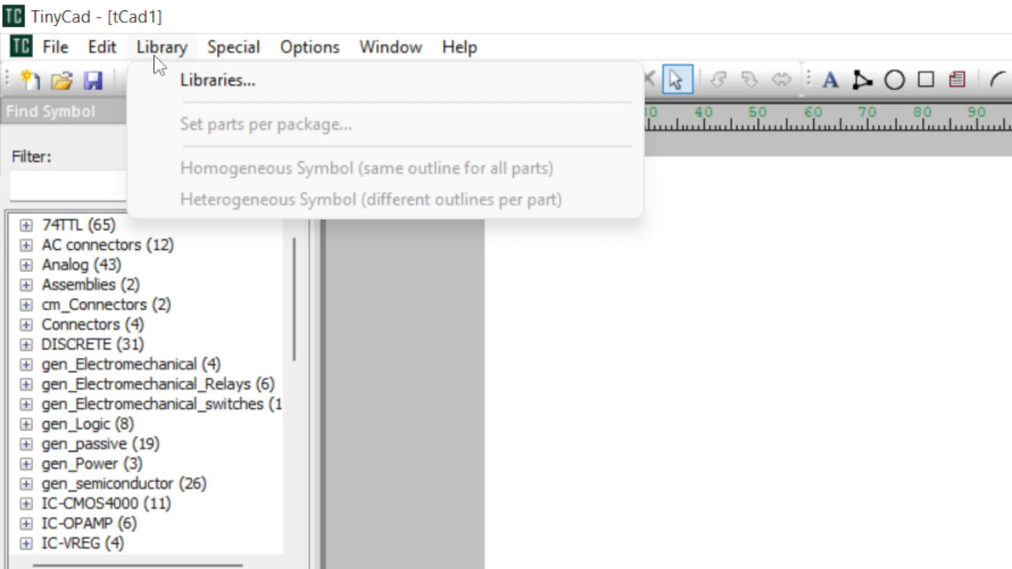
pyautogui.click(166, 48)
pyautogui.click(163, 47)
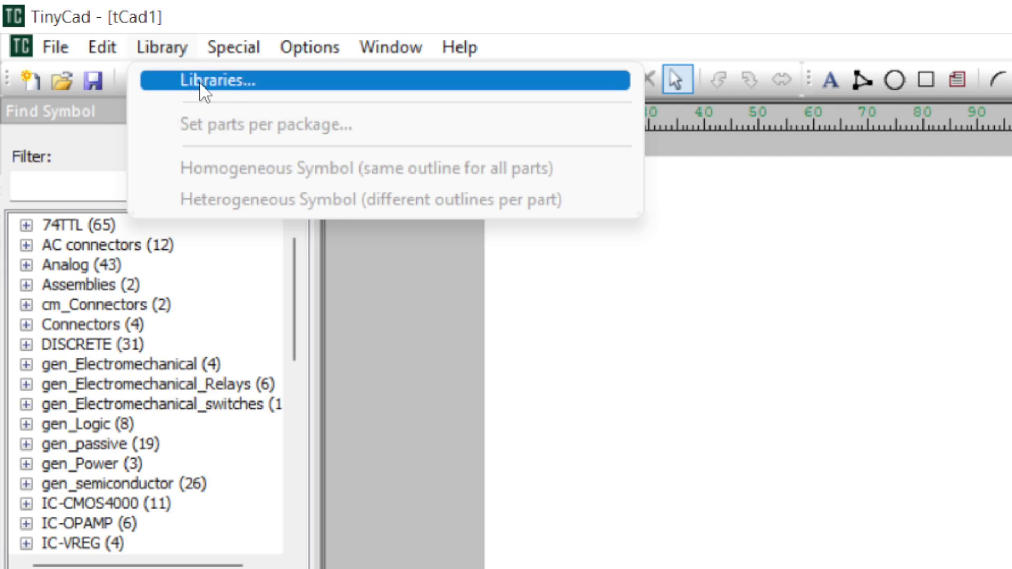
pyautogui.moveTo(237, 45)
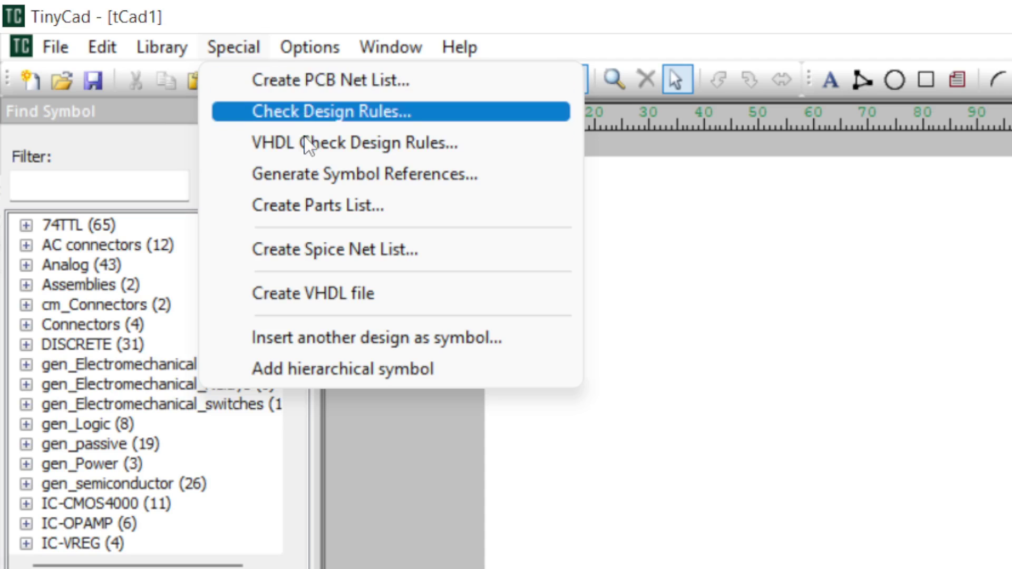
# Step: Review the grid, auto wire and backup settings, and close the settings without changing them
pyautogui.moveTo(296, 55)
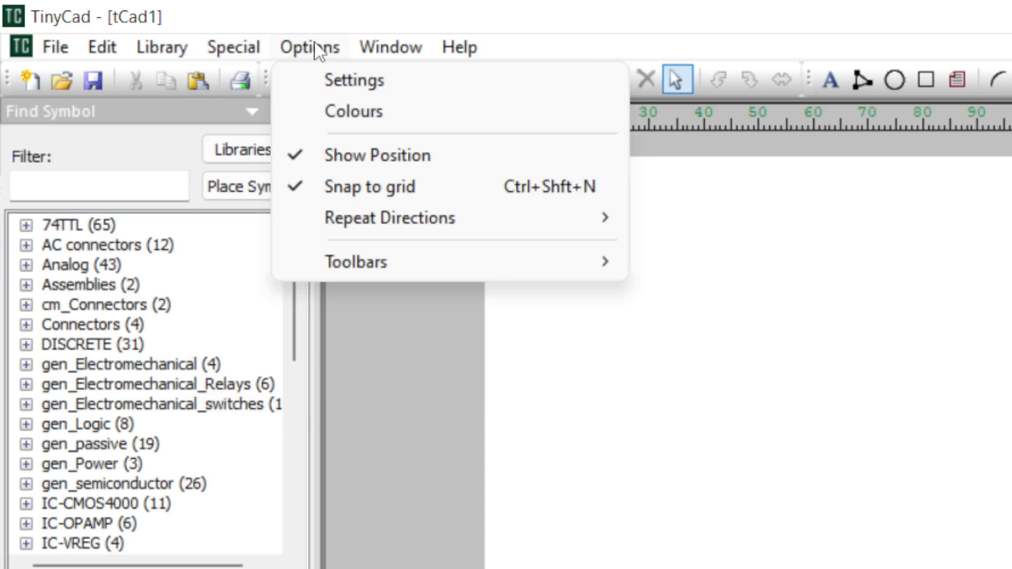
pyautogui.click(386, 84)
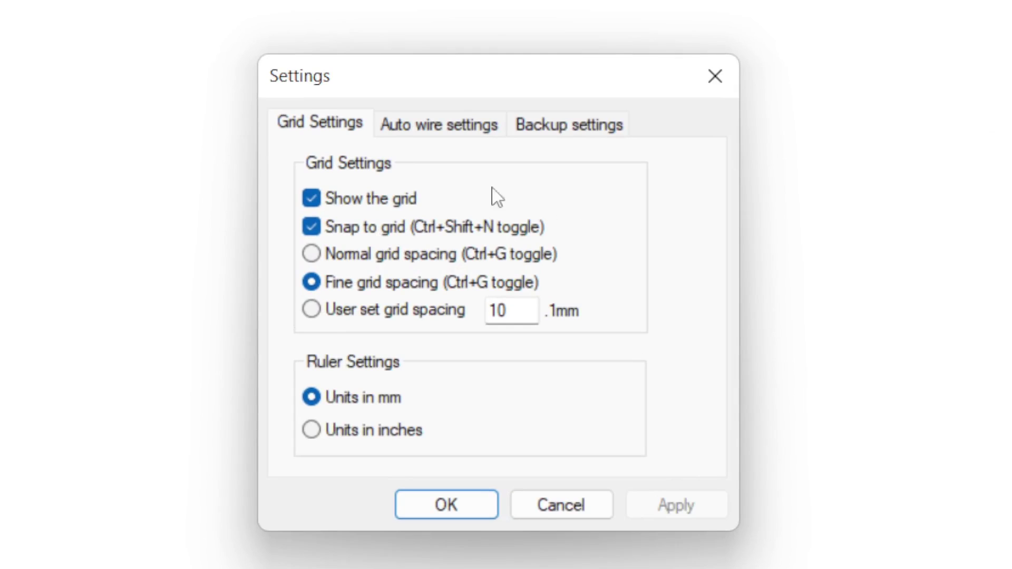
pyautogui.click(441, 126)
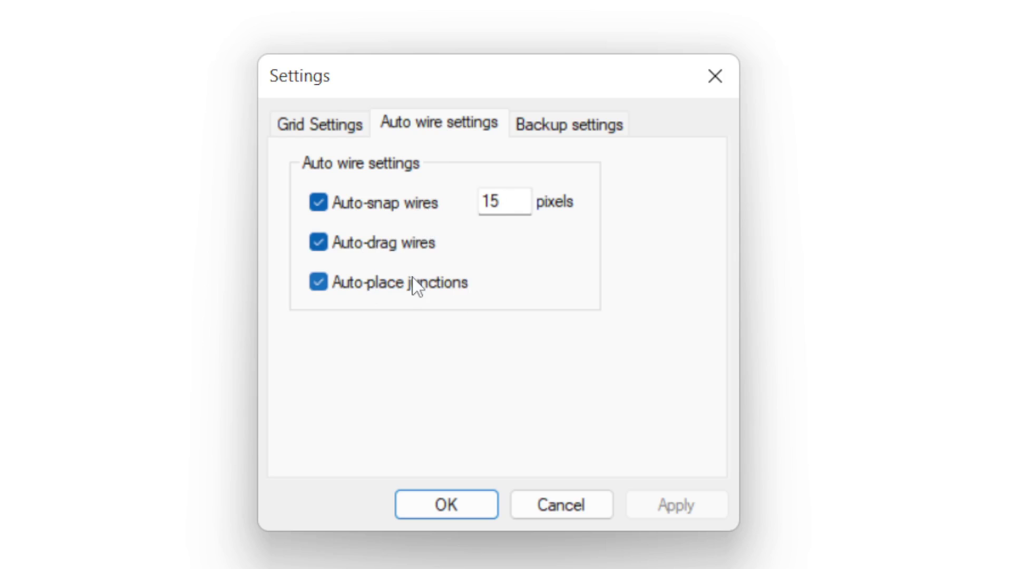
pyautogui.click(331, 133)
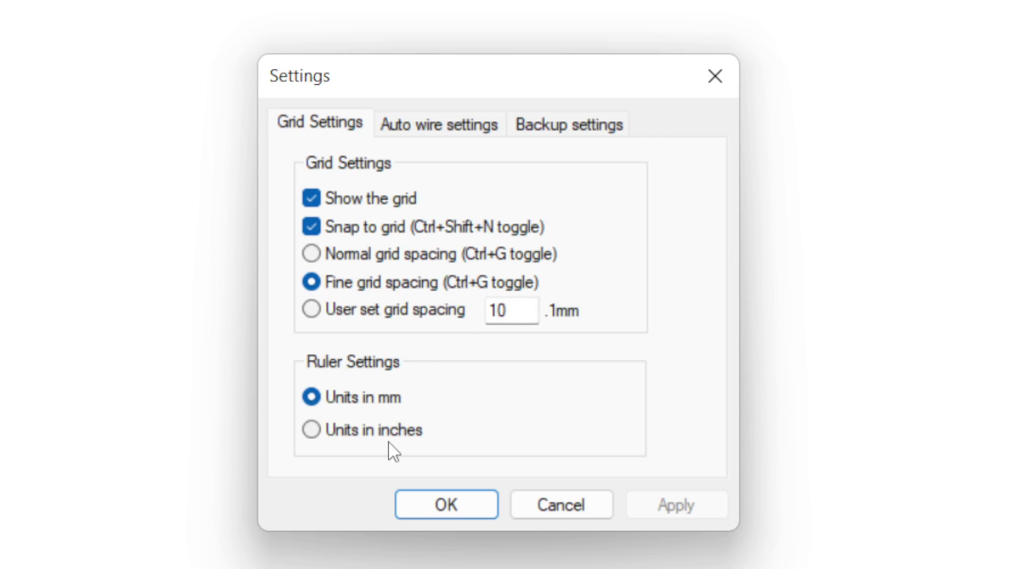
pyautogui.click(598, 125)
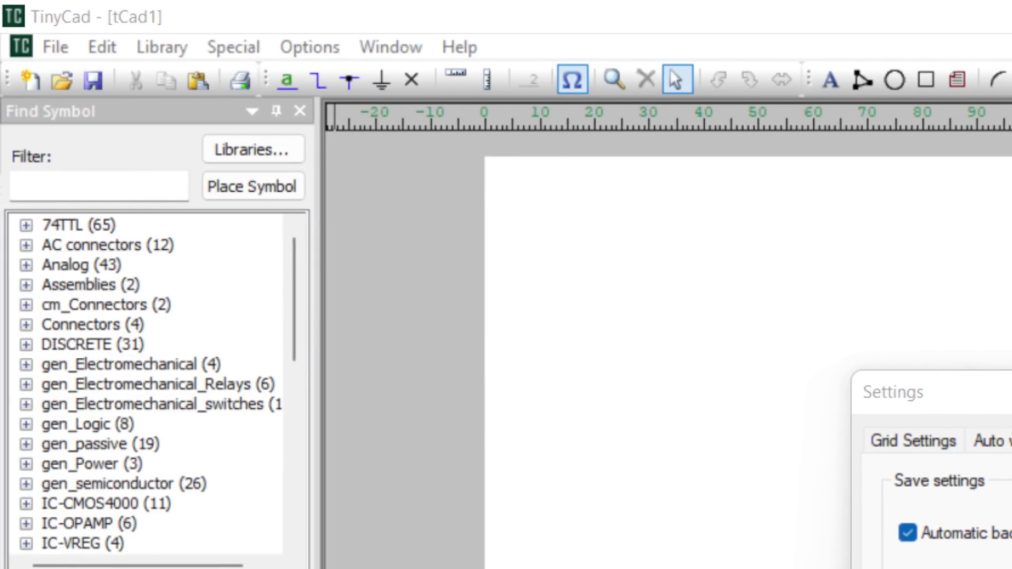
pyautogui.click(293, 50)
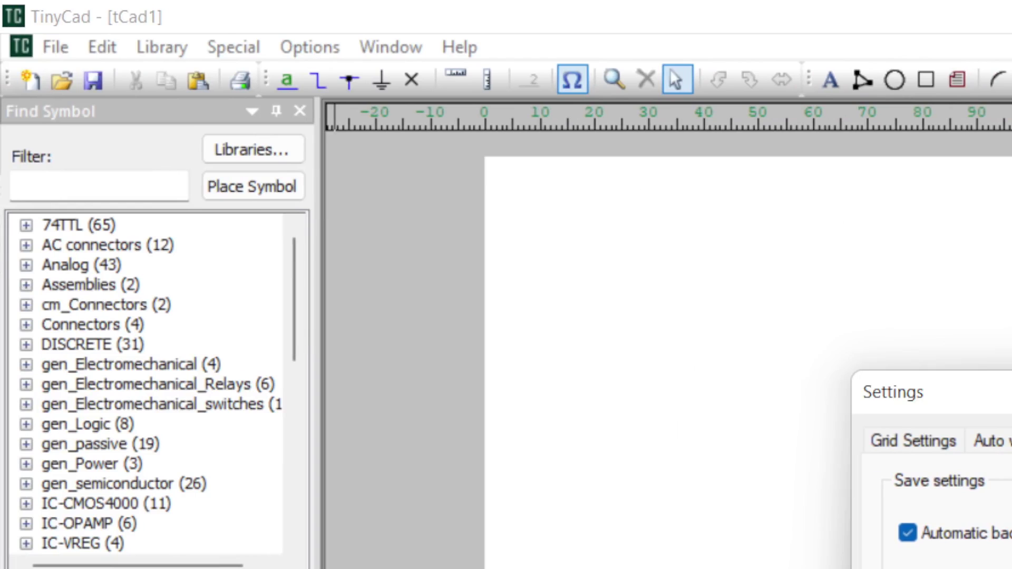
# Step: Review the drawing colours for wires, junctions, buses, pins and note text, and accept them as they are
pyautogui.click(308, 48)
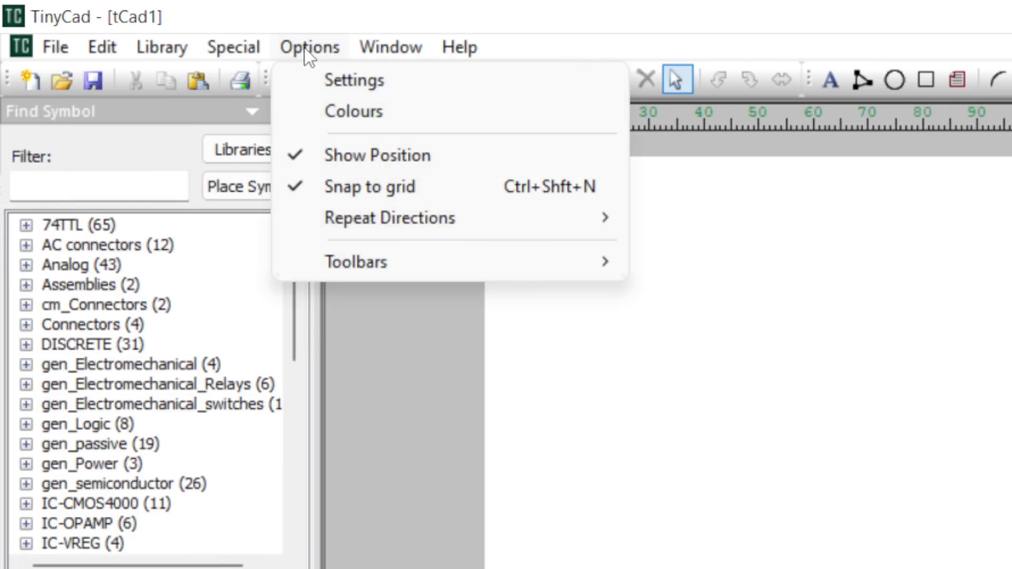
pyautogui.click(360, 113)
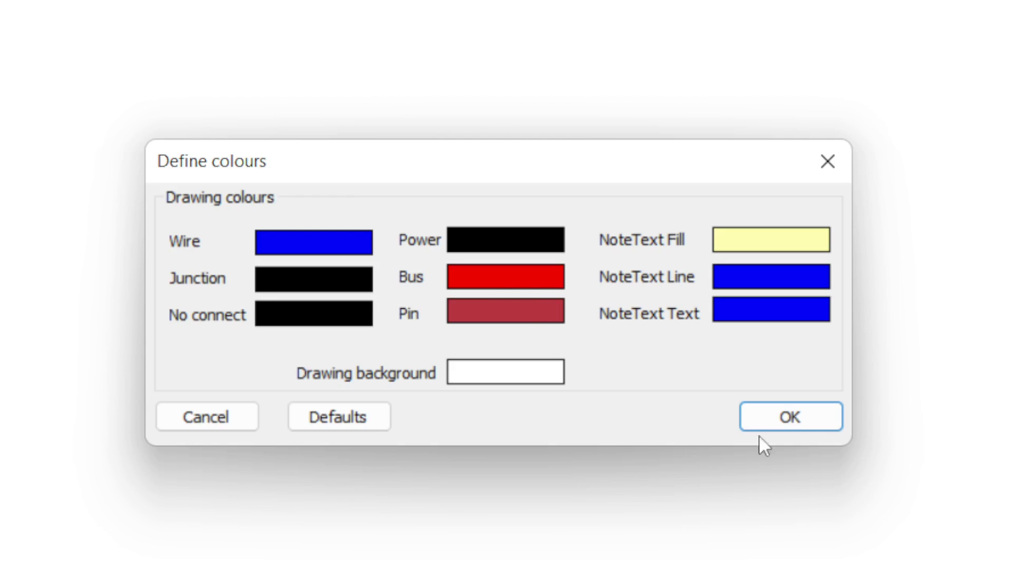
pyautogui.click(804, 415)
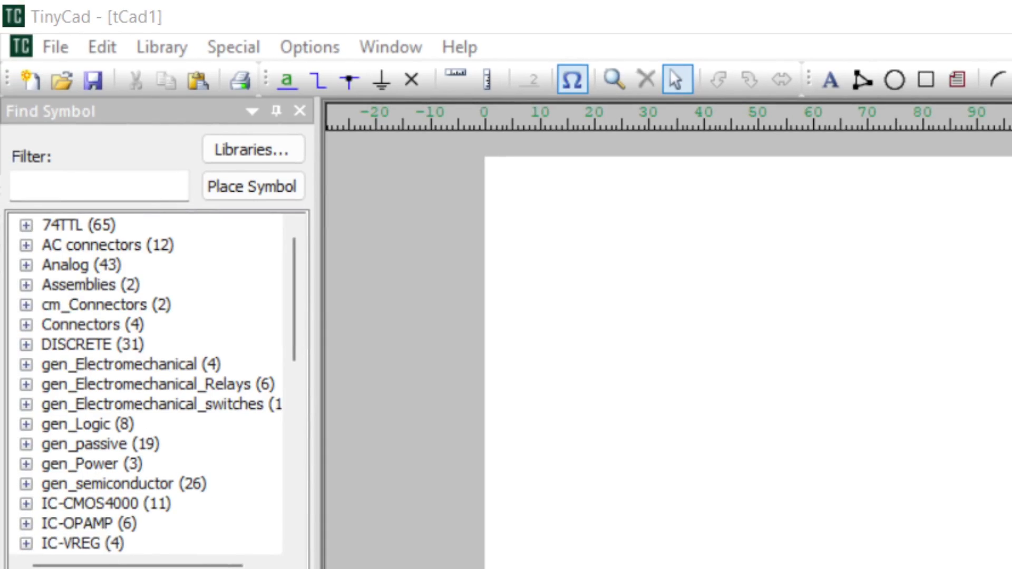
# Step: Examine the position display, snap to grid and repeat direction options for names and pins
pyautogui.click(305, 49)
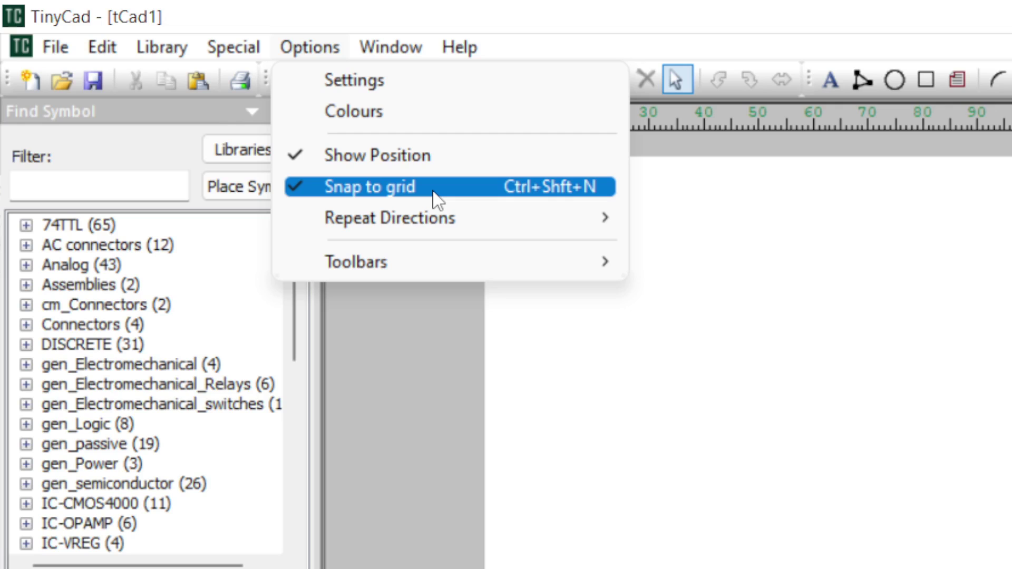
pyautogui.moveTo(430, 228)
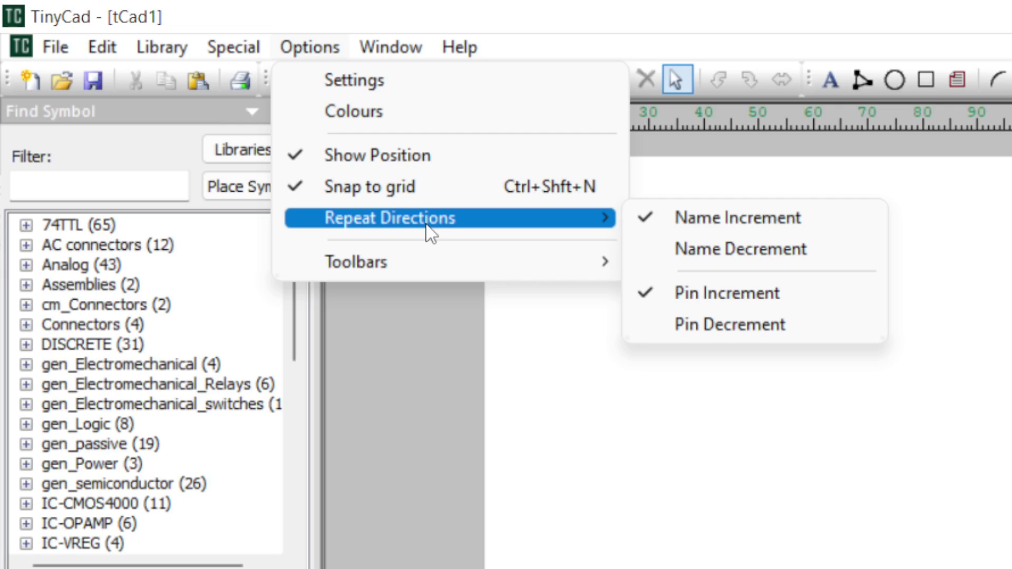
pyautogui.moveTo(417, 261)
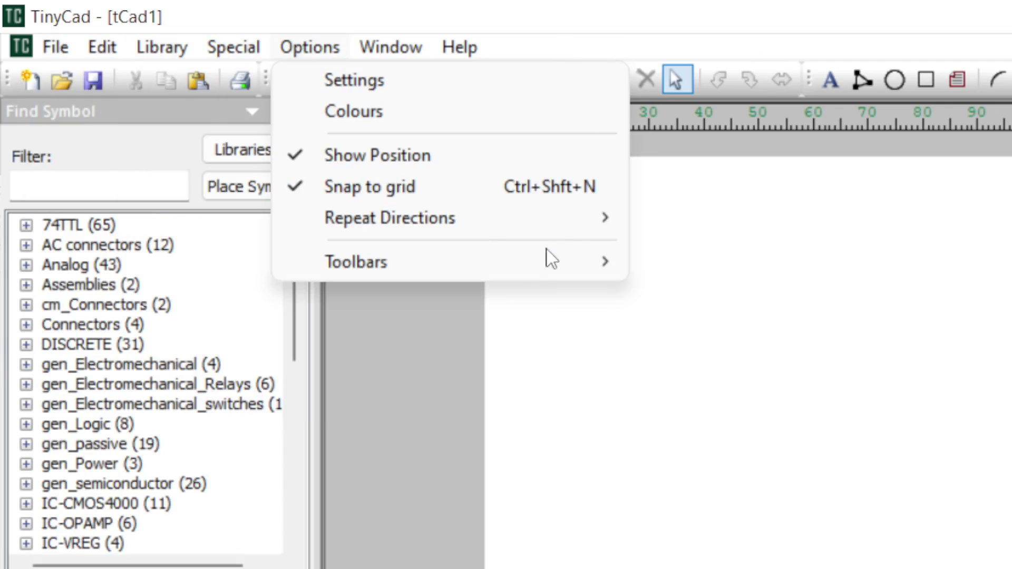
# Step: Turn off the Symbol toolbar to hide the symbol finder, and turn it back on
pyautogui.moveTo(543, 264)
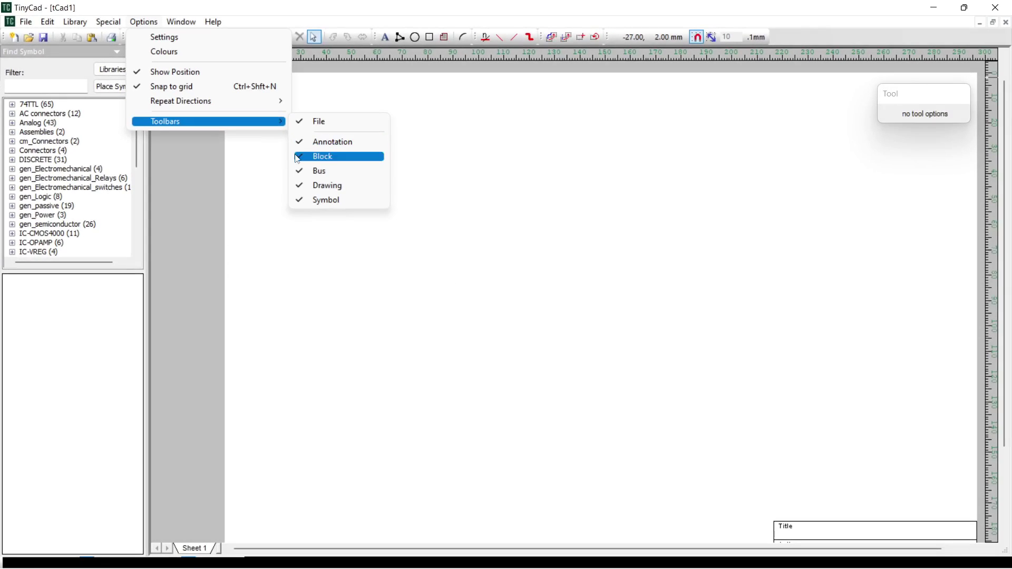
pyautogui.click(328, 201)
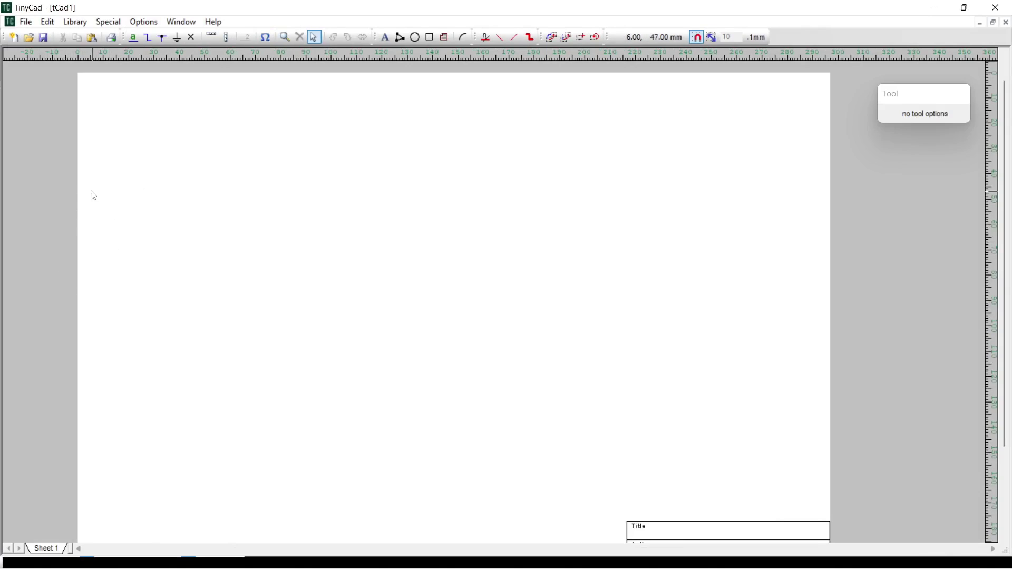
pyautogui.click(179, 23)
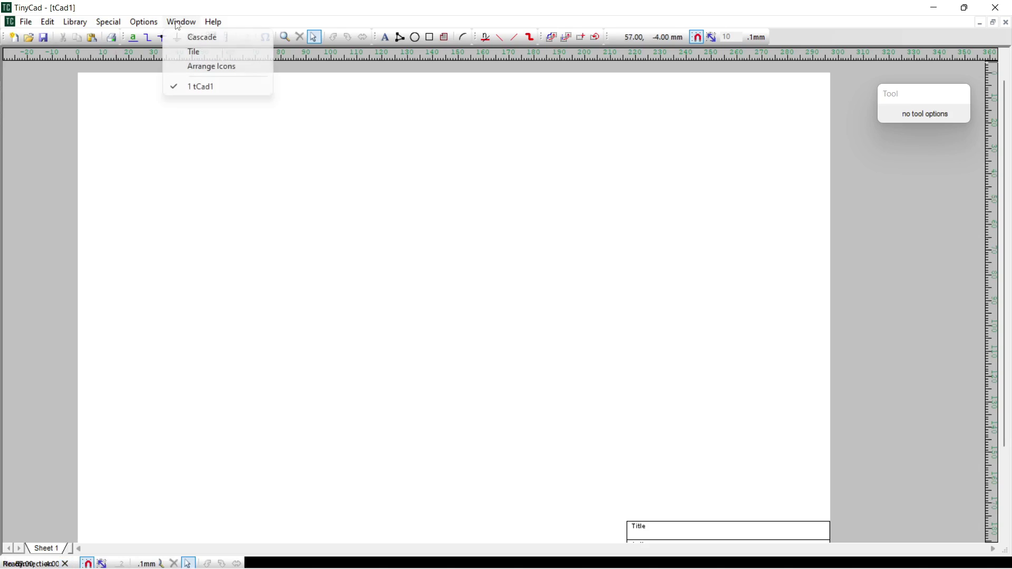
pyautogui.moveTo(148, 23)
pyautogui.moveTo(179, 123)
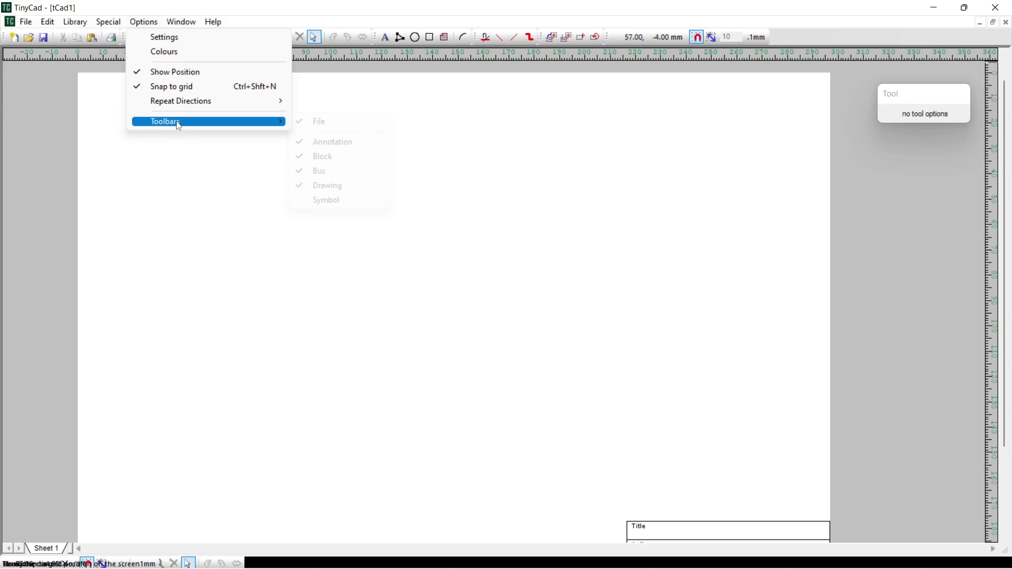
pyautogui.click(308, 203)
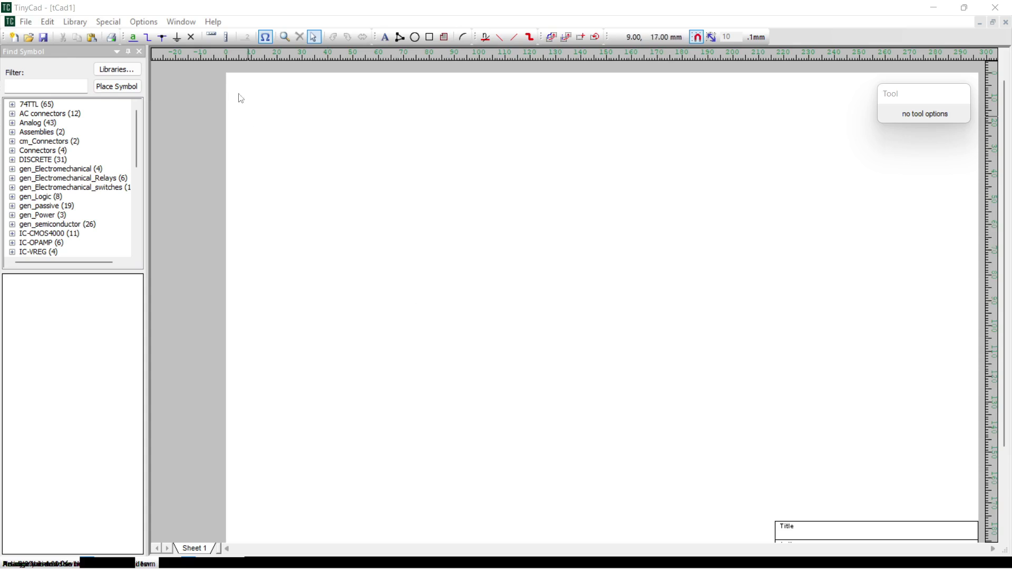
# Step: Review the window arrangement and help commands, view the About TinyCAD information and close it
pyautogui.click(182, 22)
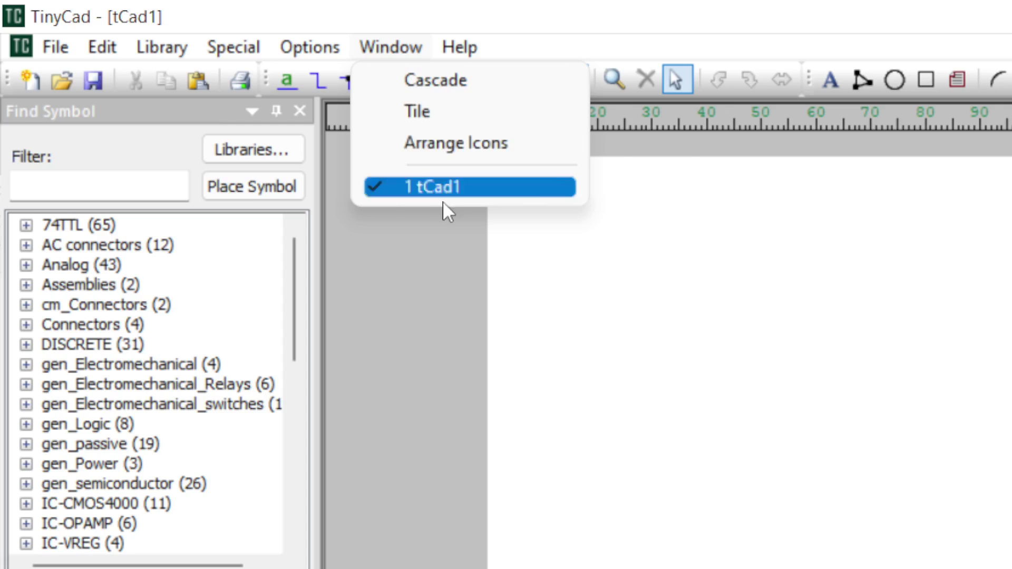
pyautogui.moveTo(464, 49)
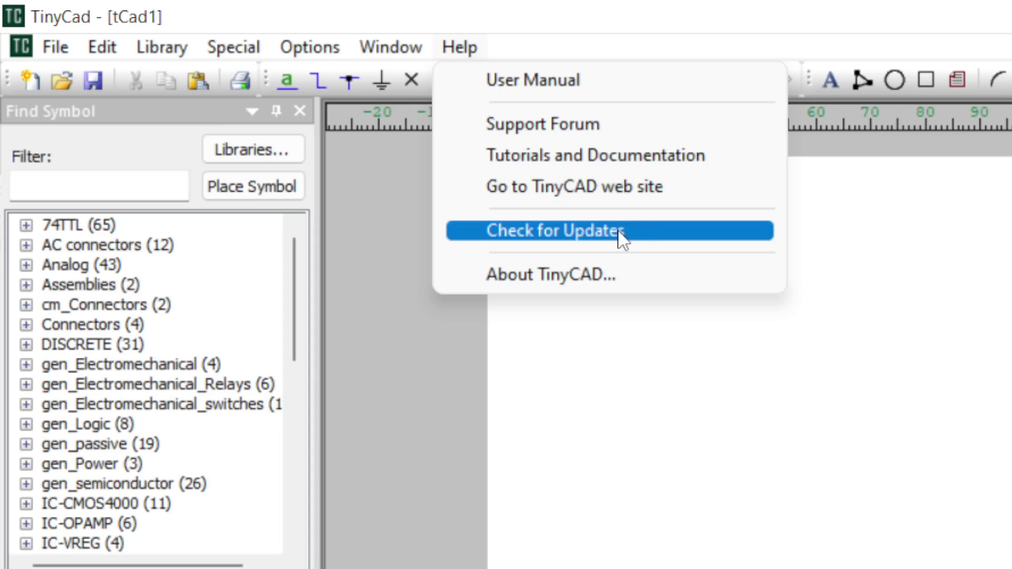
pyautogui.click(599, 283)
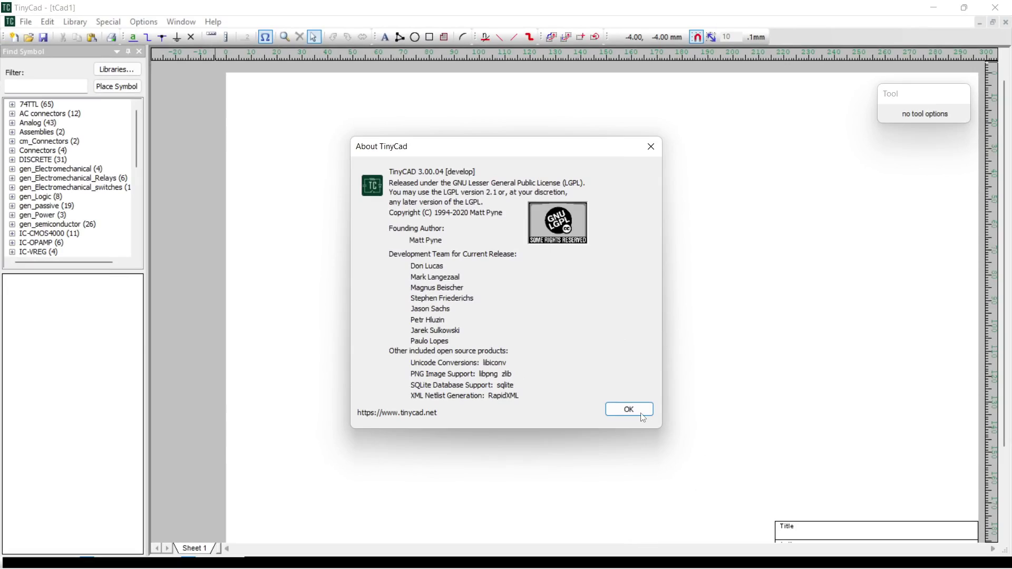
pyautogui.click(642, 414)
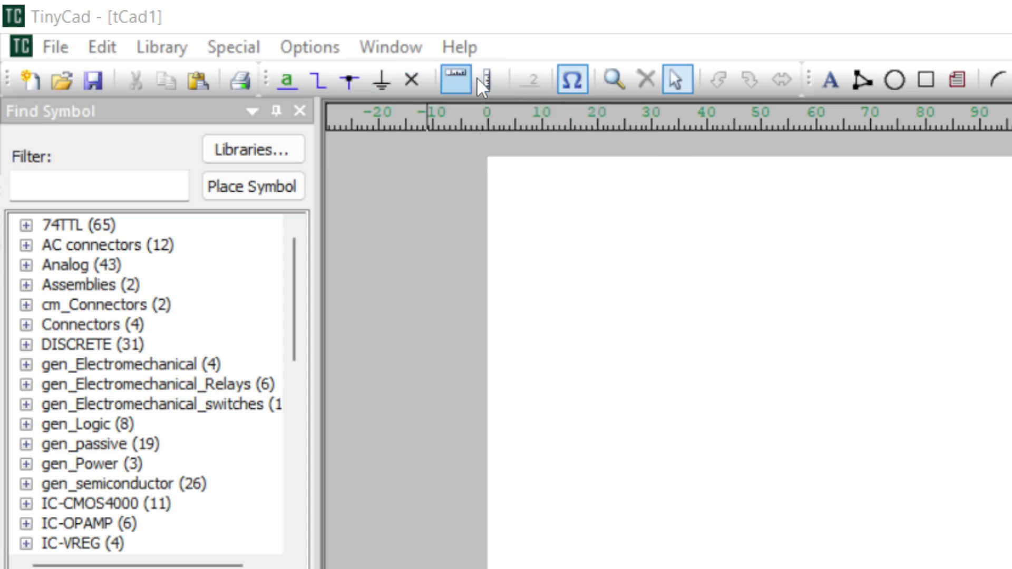
# Step: Hide the symbol finder and show it again
pyautogui.click(571, 78)
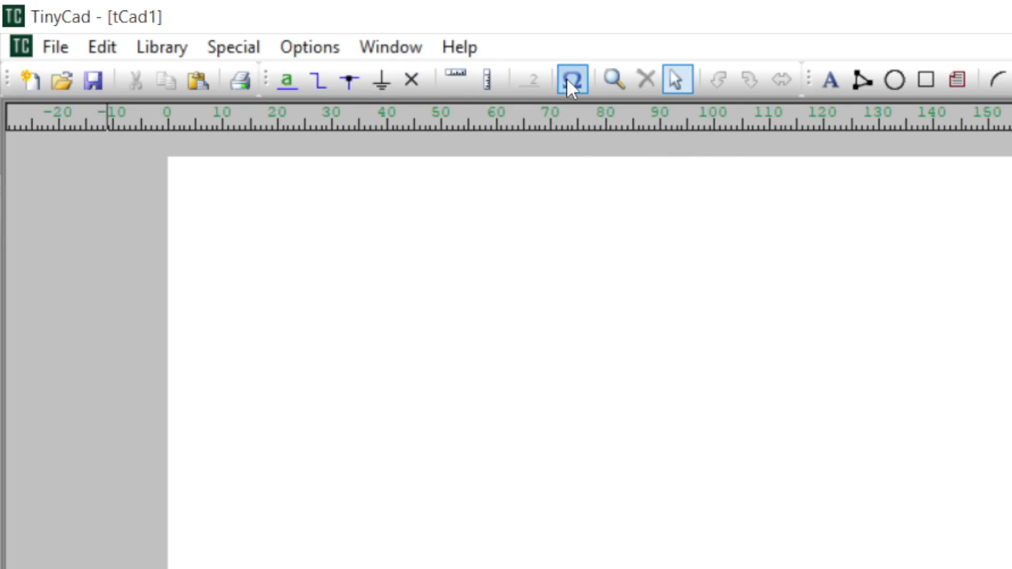
pyautogui.click(573, 78)
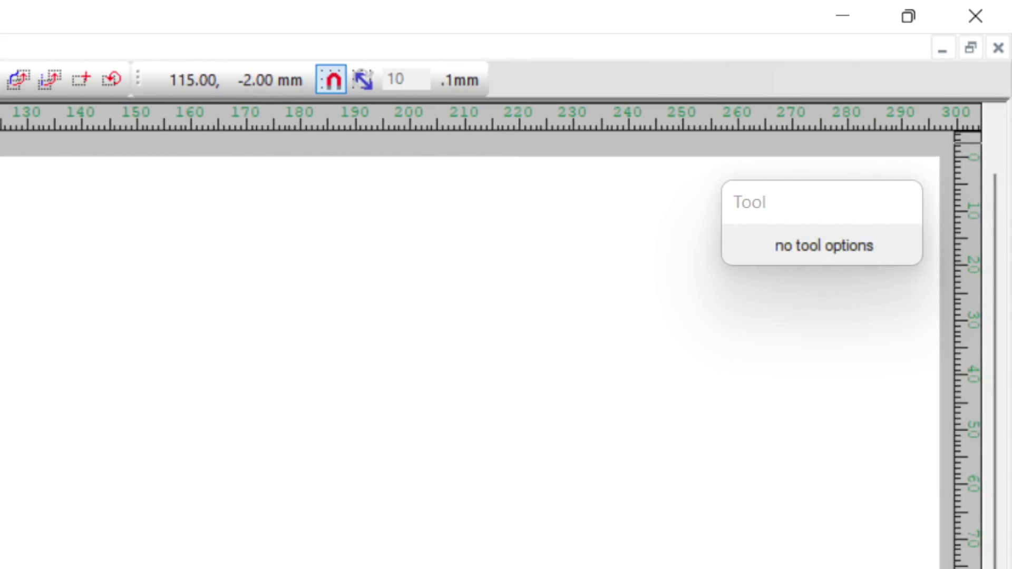
# Step: Try the snap to grid toggle and cycle the grid size through its normal, fine and custom settings, ending at 10
pyautogui.click(331, 79)
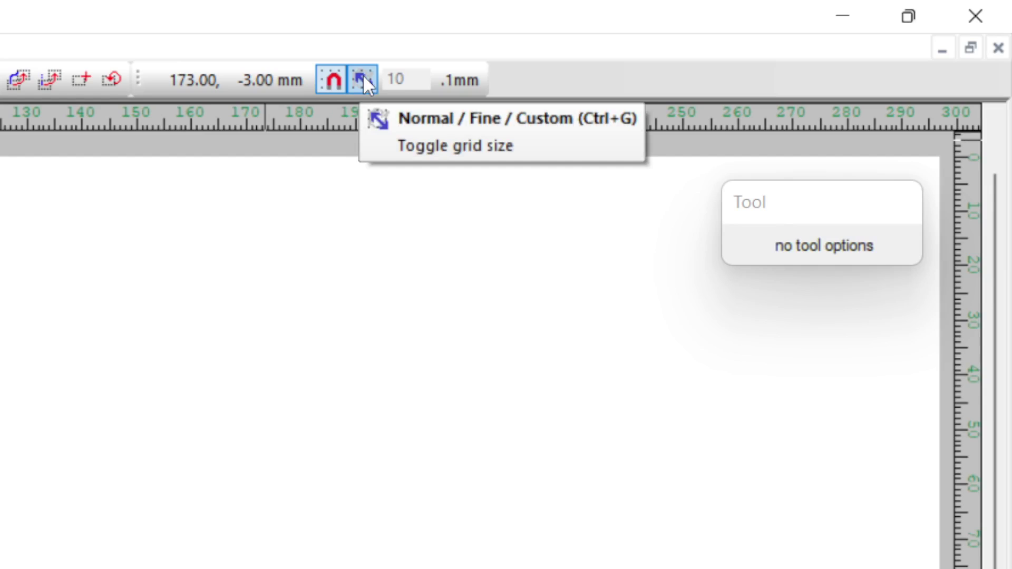
pyautogui.click(362, 79)
pyautogui.click(362, 80)
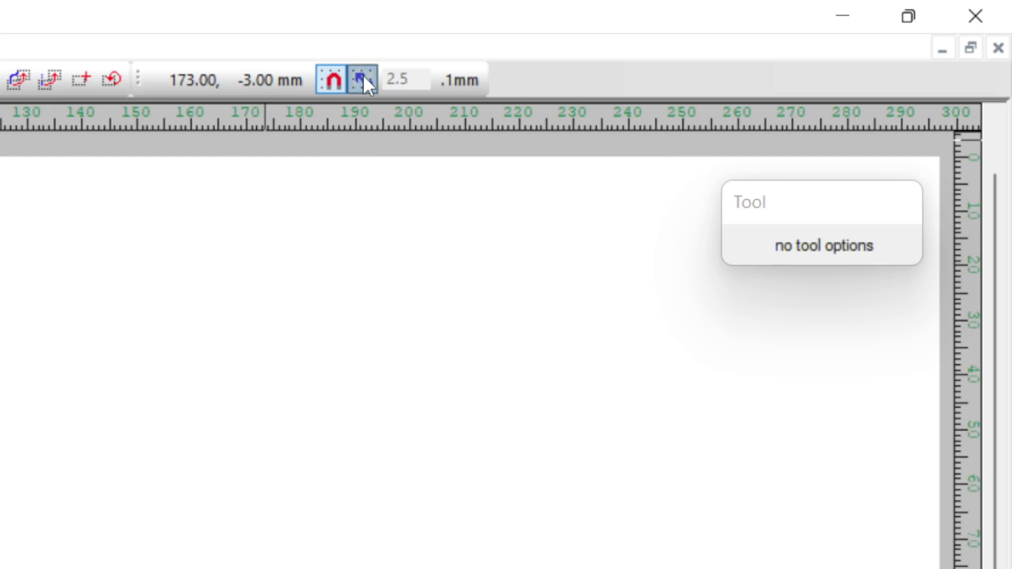
pyautogui.click(363, 79)
pyautogui.click(363, 79)
pyautogui.click(363, 79)
pyautogui.click(363, 79)
pyautogui.click(363, 79)
pyautogui.click(363, 79)
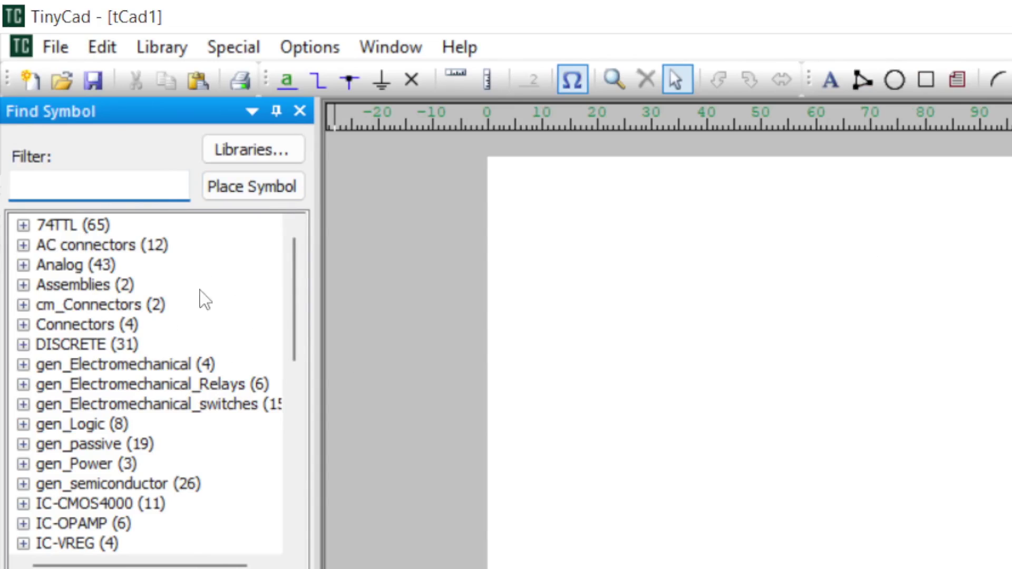
# Step: Expand the 74TTL library and preview its first NAND gate symbols and the 06 hex inverter
pyautogui.moveTo(296, 287); pyautogui.dragTo(296, 256)
pyautogui.click(23, 225)
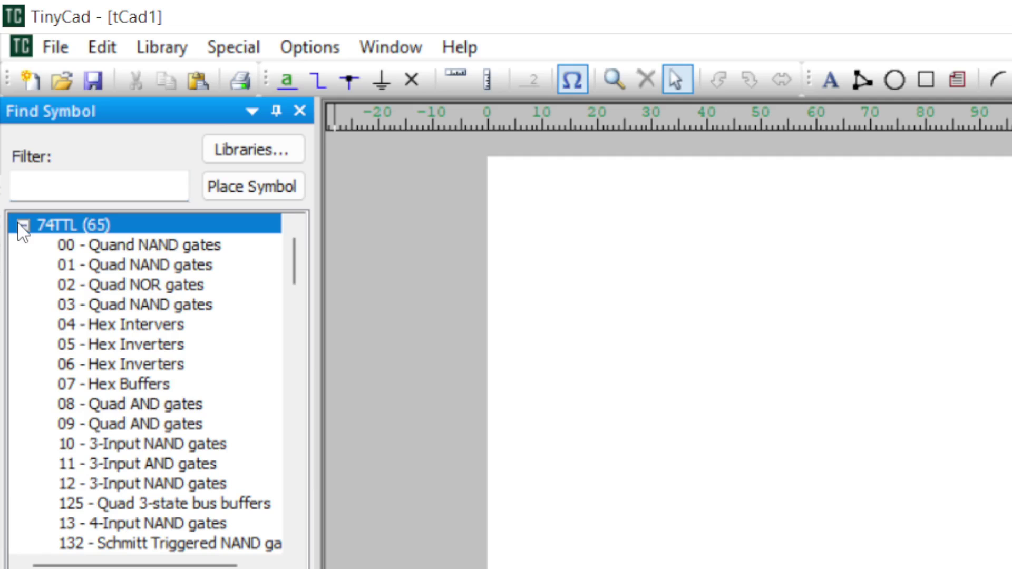
pyautogui.click(146, 240)
pyautogui.click(141, 269)
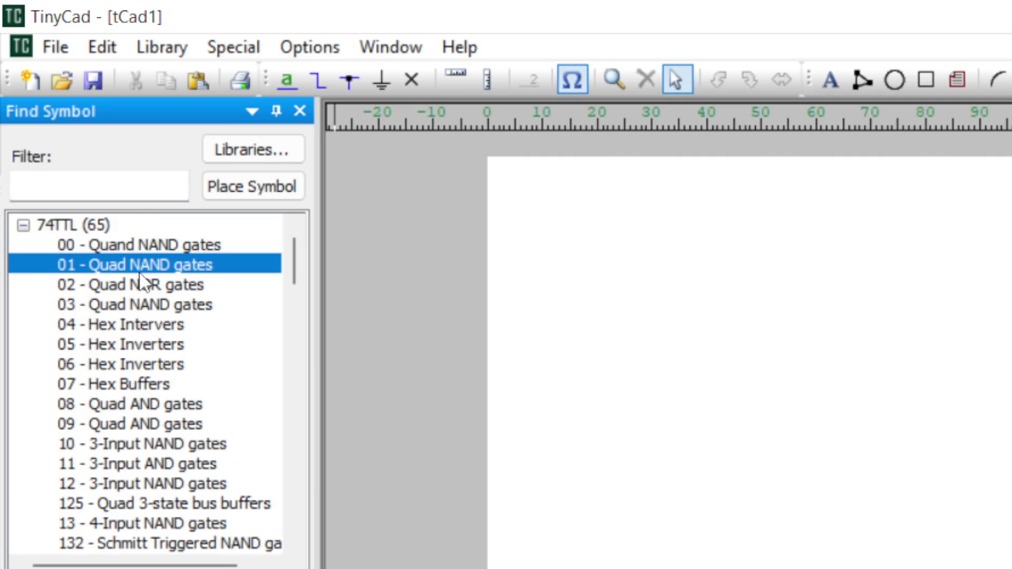
pyautogui.click(140, 306)
pyautogui.click(129, 366)
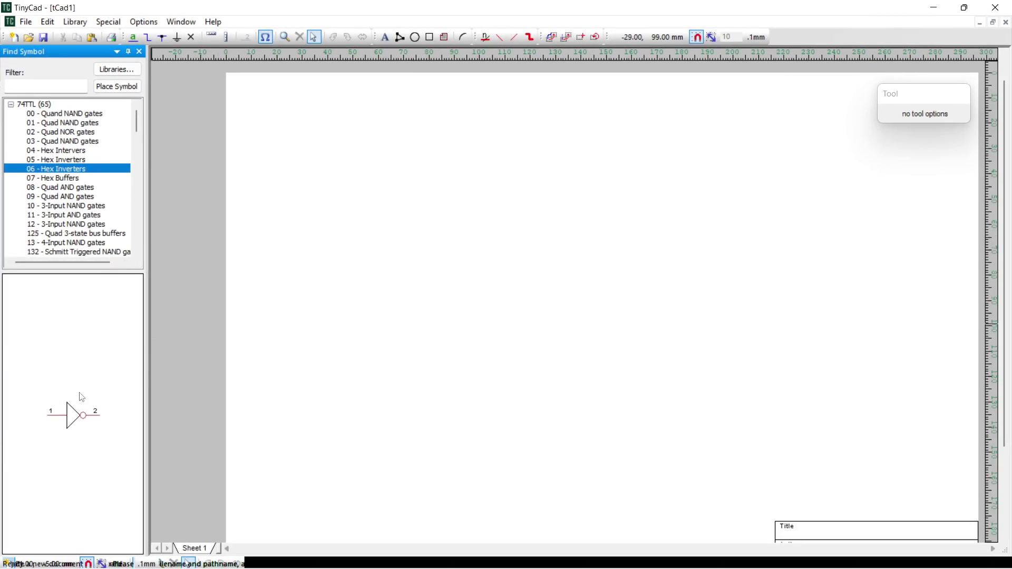
# Step: Examine the 74TTL buffer, AND, NAND and inverter symbols and look through the rest of the library list
pyautogui.click(79, 178)
pyautogui.click(73, 197)
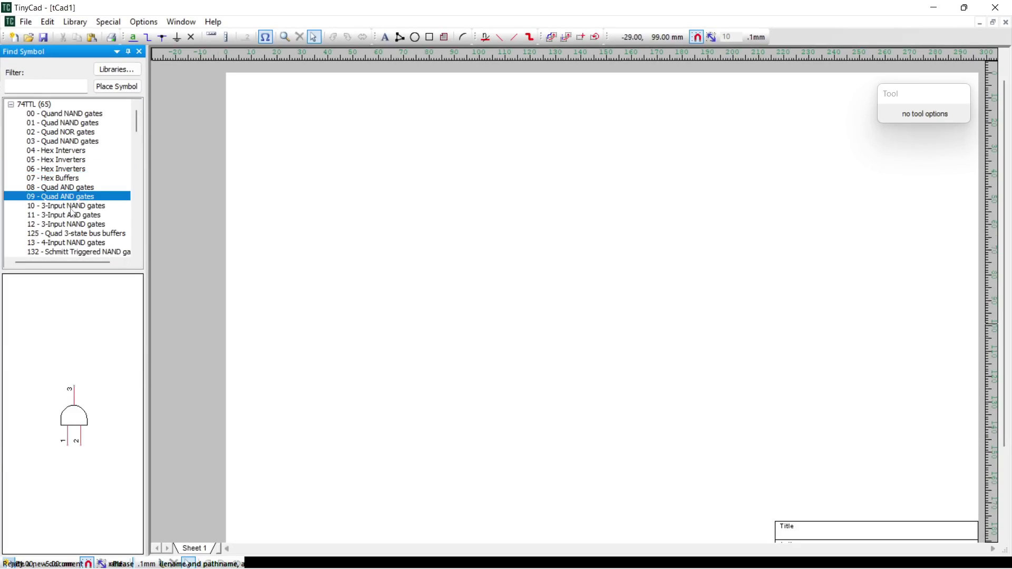
pyautogui.click(73, 215)
pyautogui.click(67, 233)
pyautogui.click(67, 251)
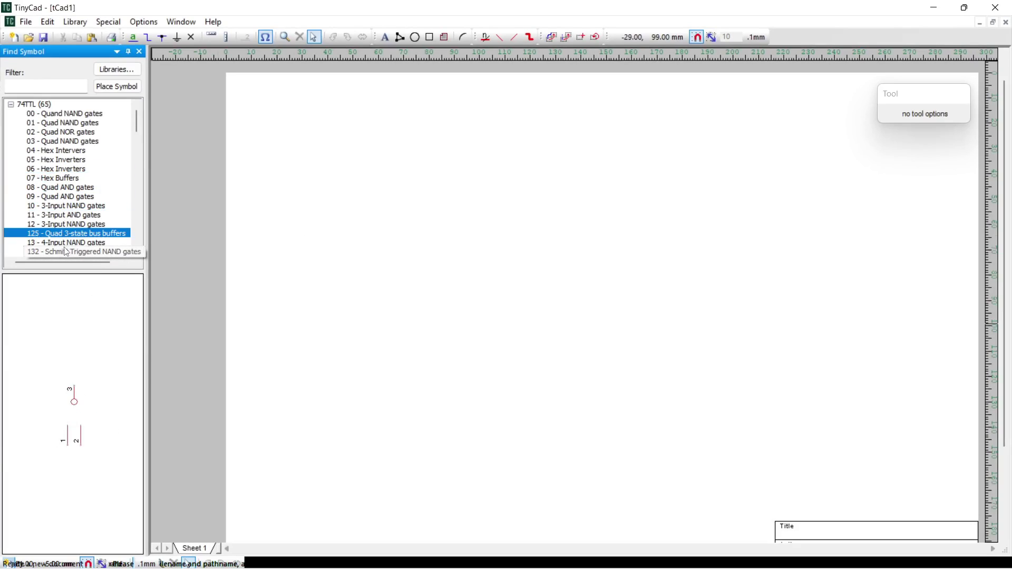
pyautogui.click(69, 208)
pyautogui.click(67, 170)
pyautogui.click(67, 151)
pyautogui.click(74, 124)
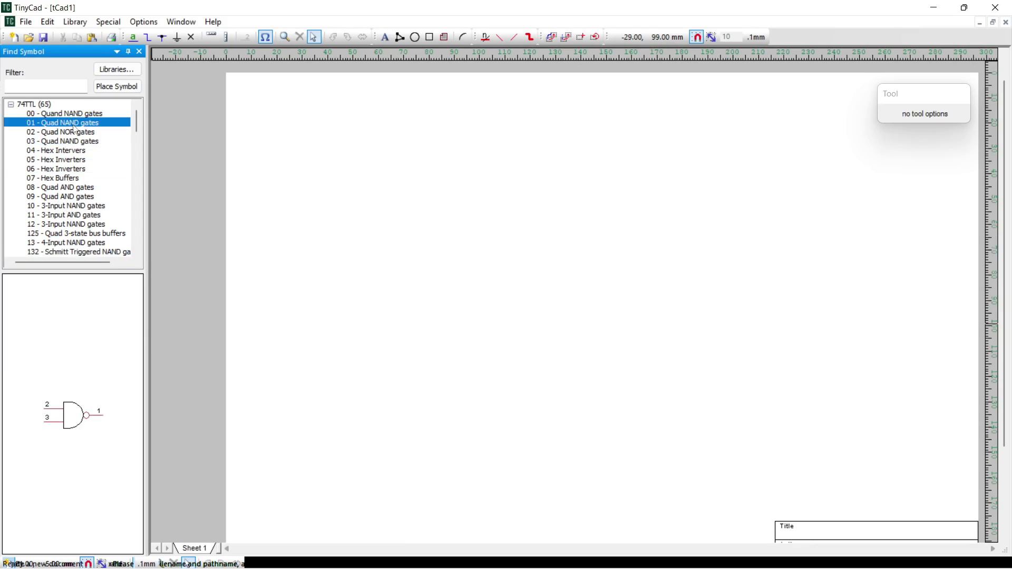
pyautogui.scroll(-12, 69, 173)
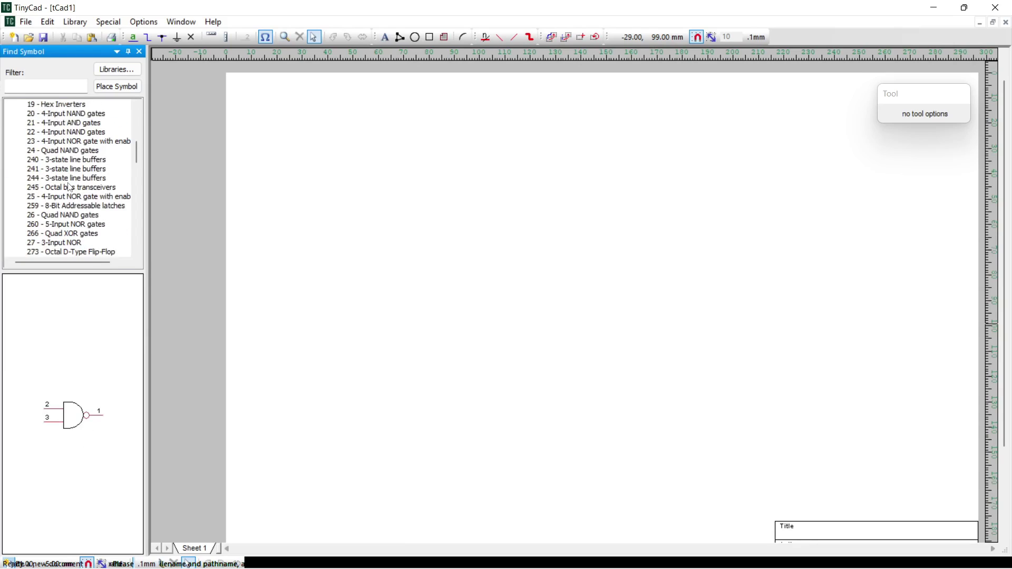
pyautogui.scroll(-6, 63, 202)
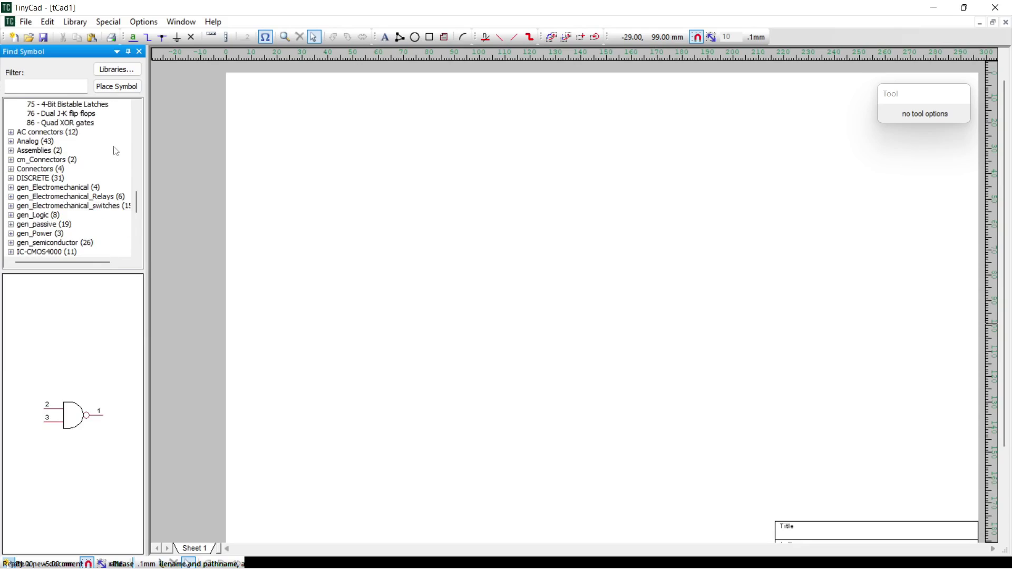
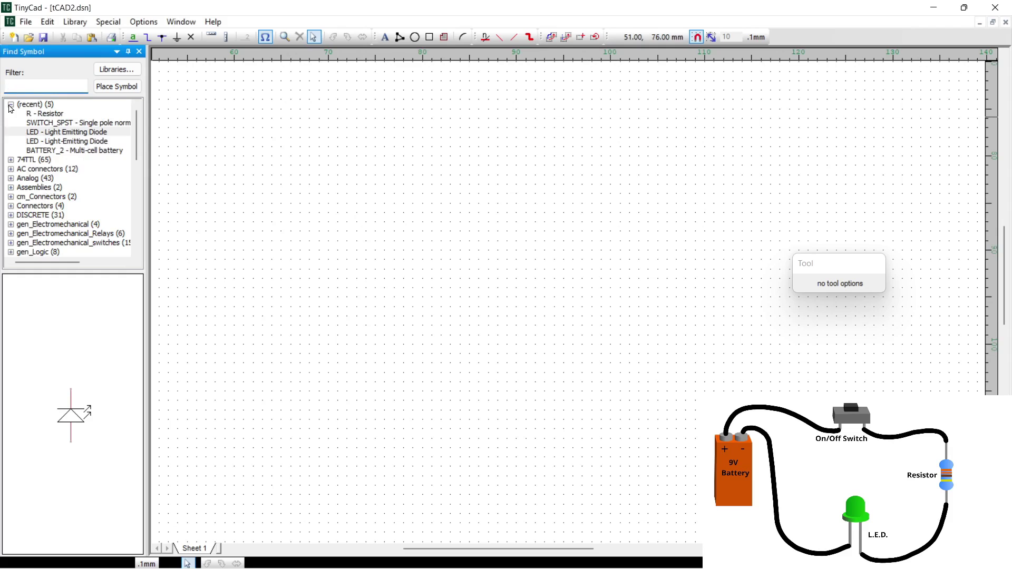
# Step: Collapse the recent symbols group and filter the symbol libraries by "battery"
pyautogui.click(10, 104)
pyautogui.click(35, 85)
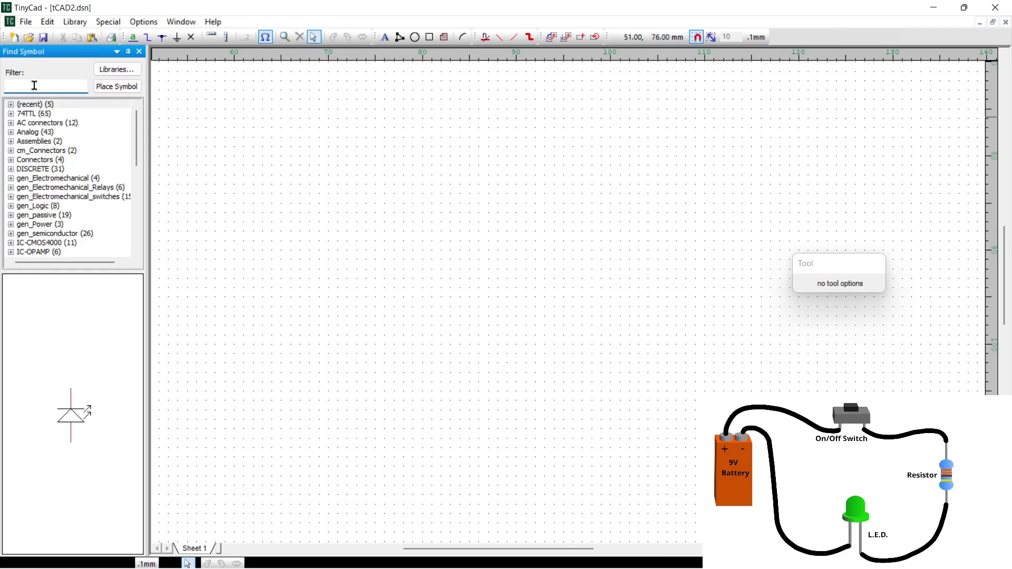
pyautogui.write('battery')
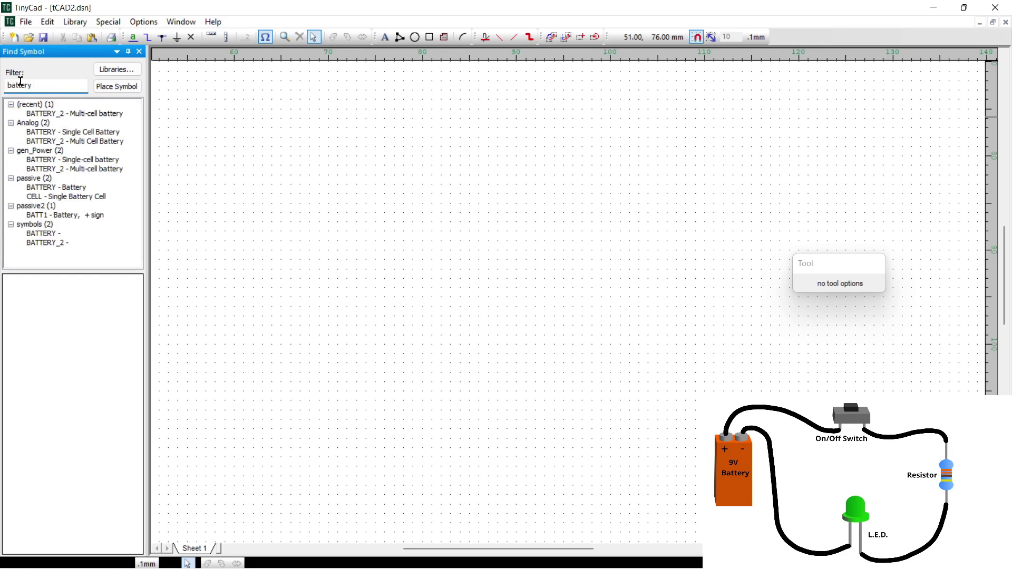
# Step: Compare the single-cell and multi-cell battery symbols in the Analog and gen_Power libraries
pyautogui.click(52, 114)
pyautogui.click(63, 132)
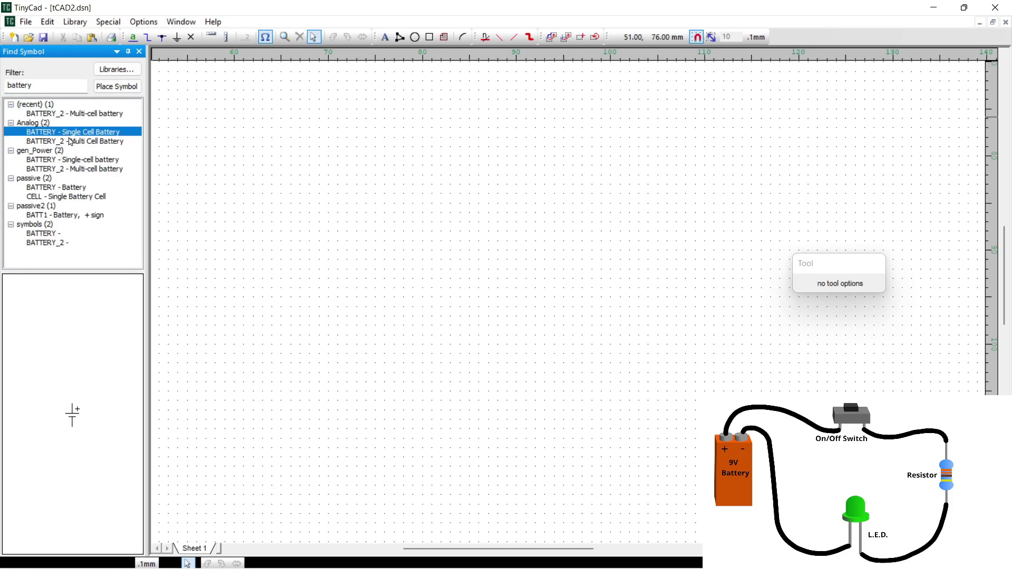
pyautogui.click(74, 141)
pyautogui.click(81, 160)
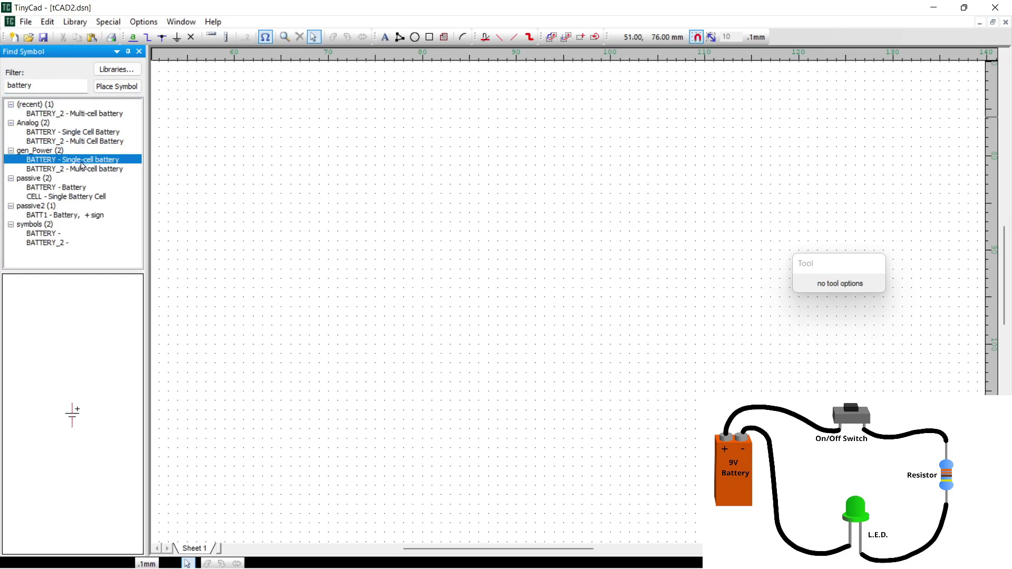
pyautogui.click(84, 132)
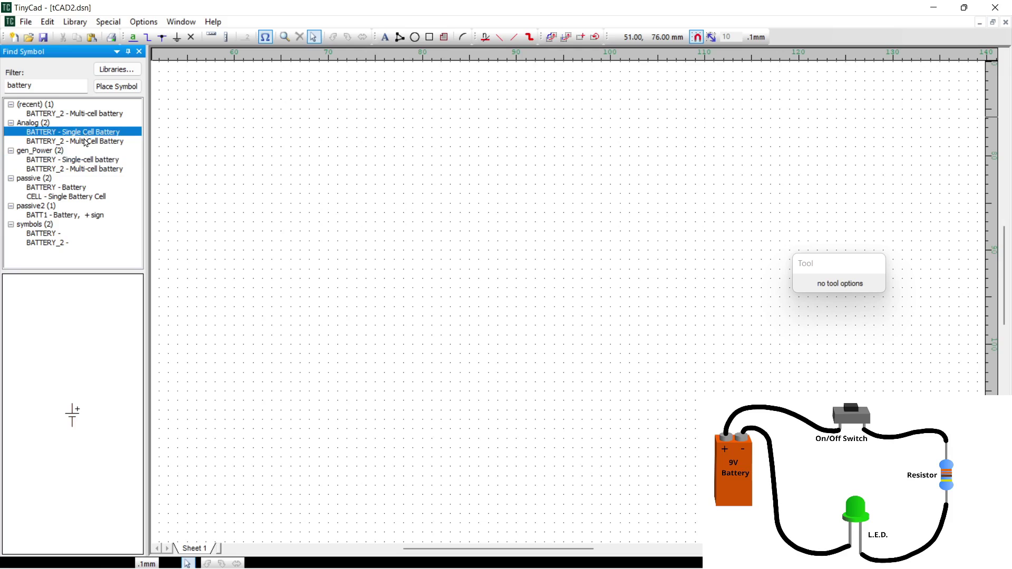
pyautogui.click(86, 142)
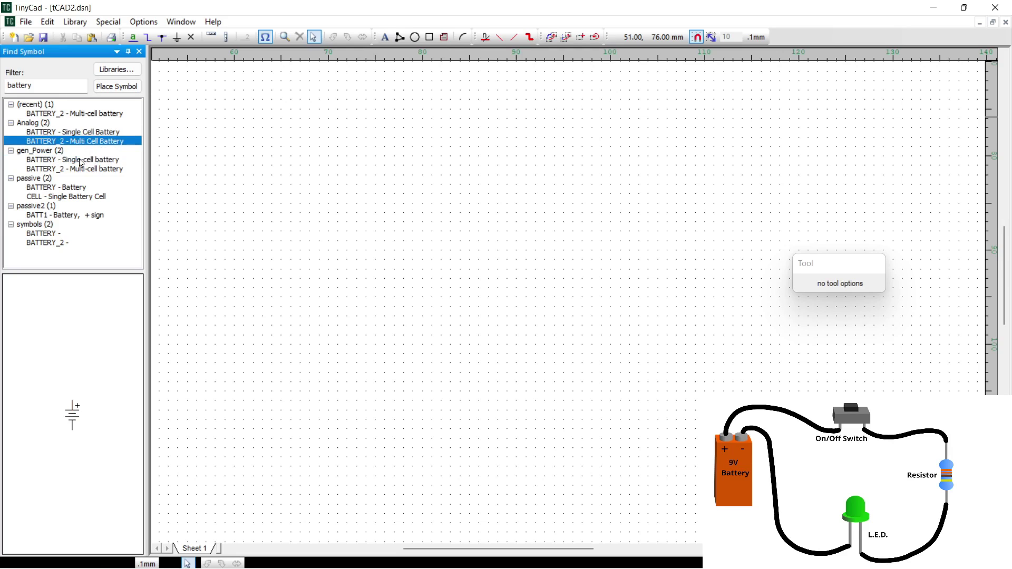
pyautogui.click(82, 161)
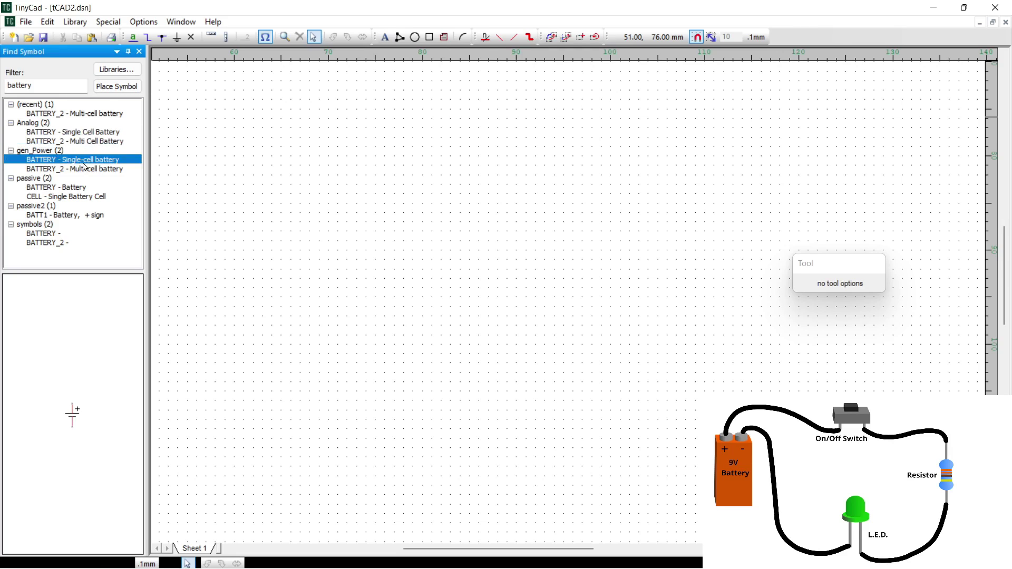
# Step: Place one BATTERY_2 multi-cell battery from gen_Power with its lower pin at about X 62, Y 99 mm, and end symbol placement
pyautogui.click(83, 169)
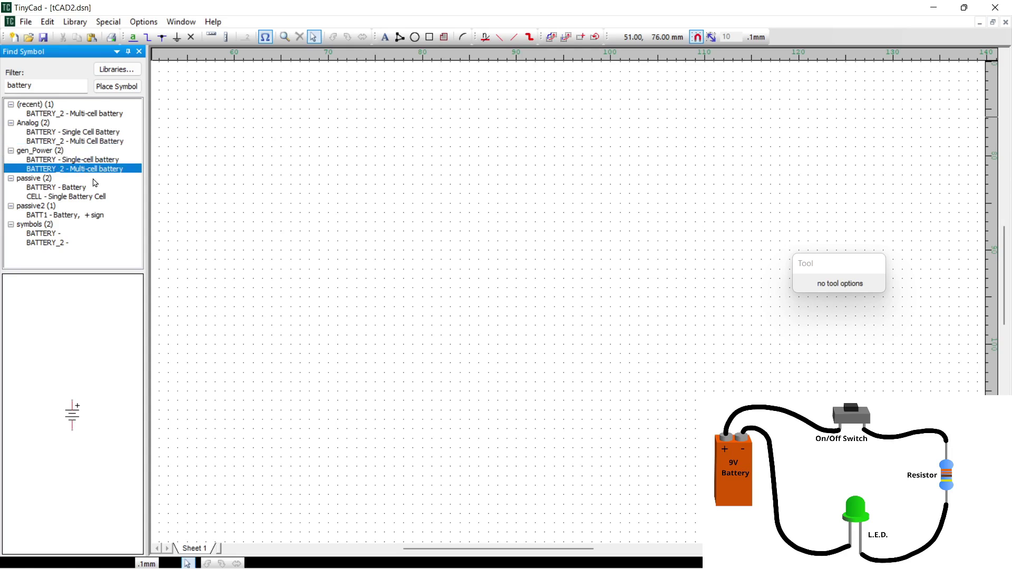
pyautogui.click(73, 416)
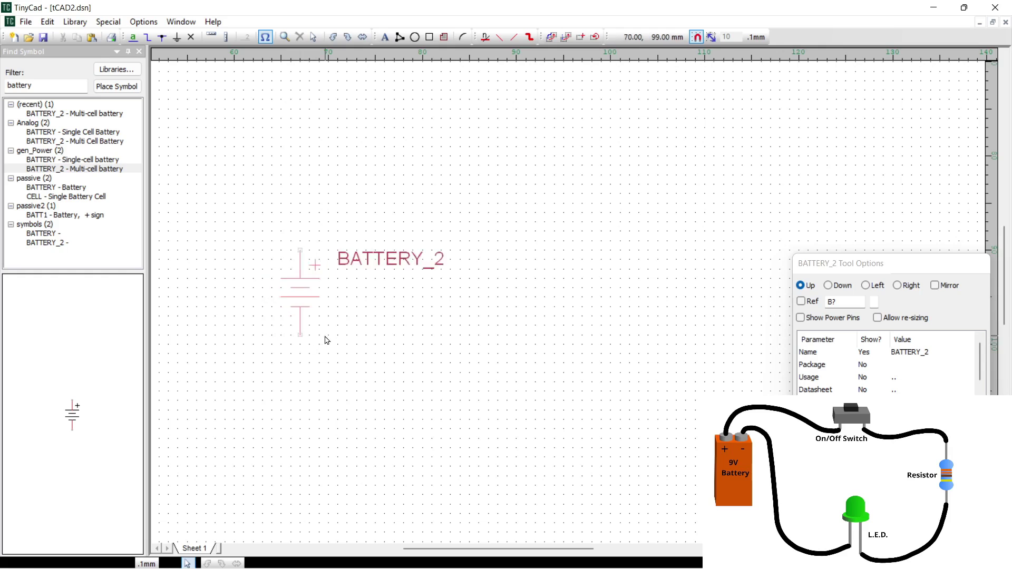
pyautogui.click(282, 343)
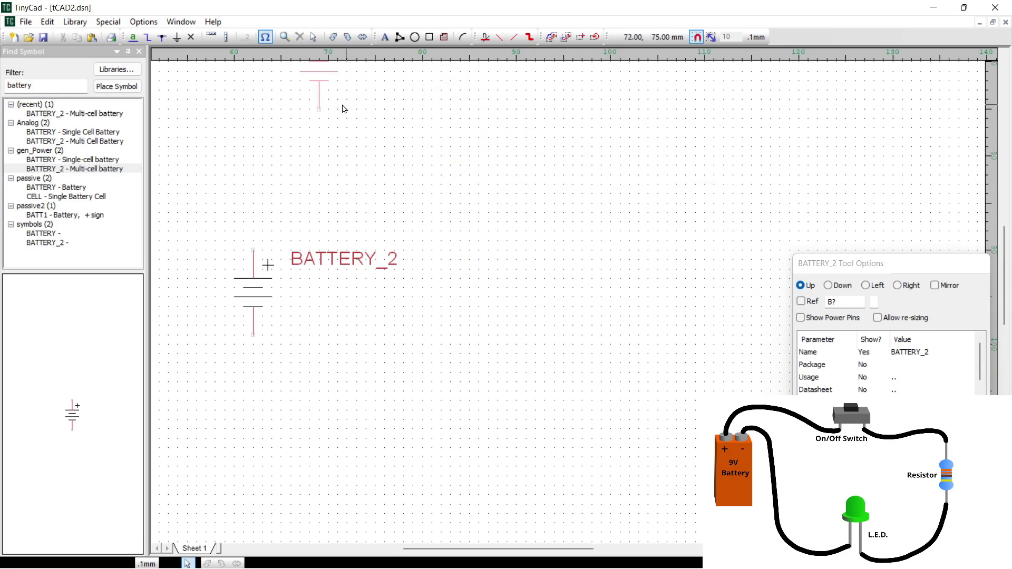
pyautogui.click(314, 38)
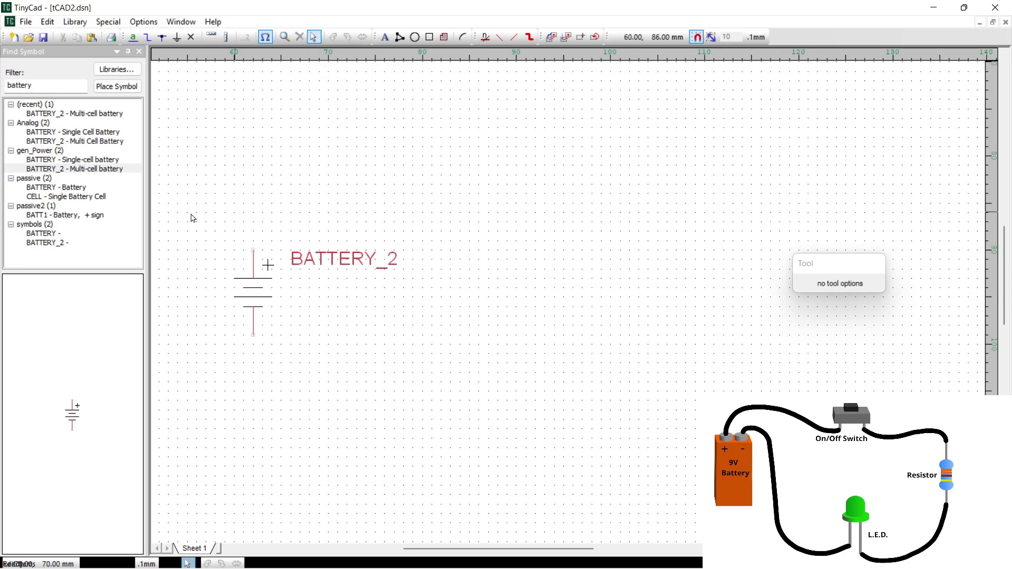
# Step: Place a second BATTERY_2 symbol above and to the right of the first battery, and delete it
pyautogui.click(74, 426)
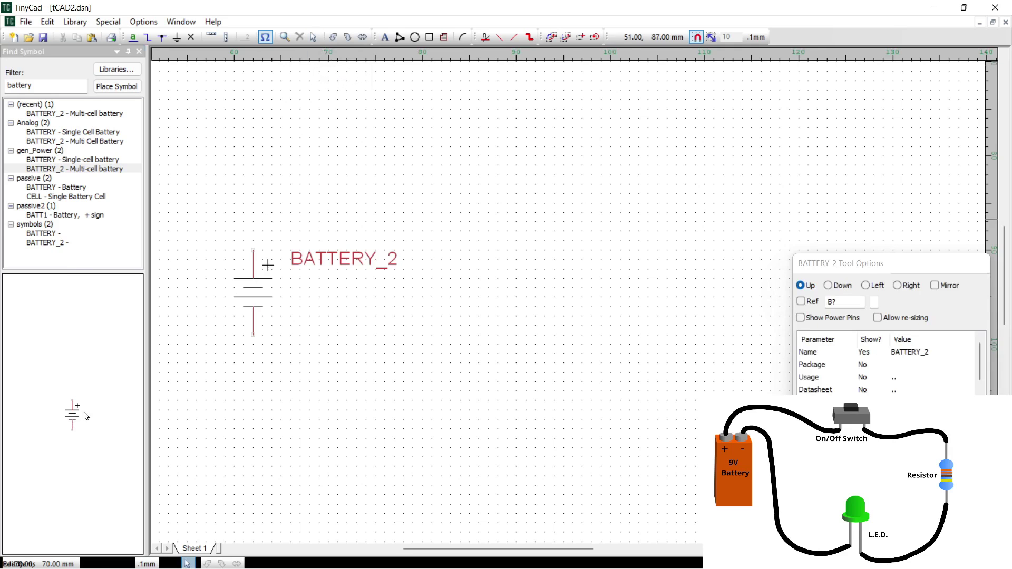
pyautogui.click(513, 209)
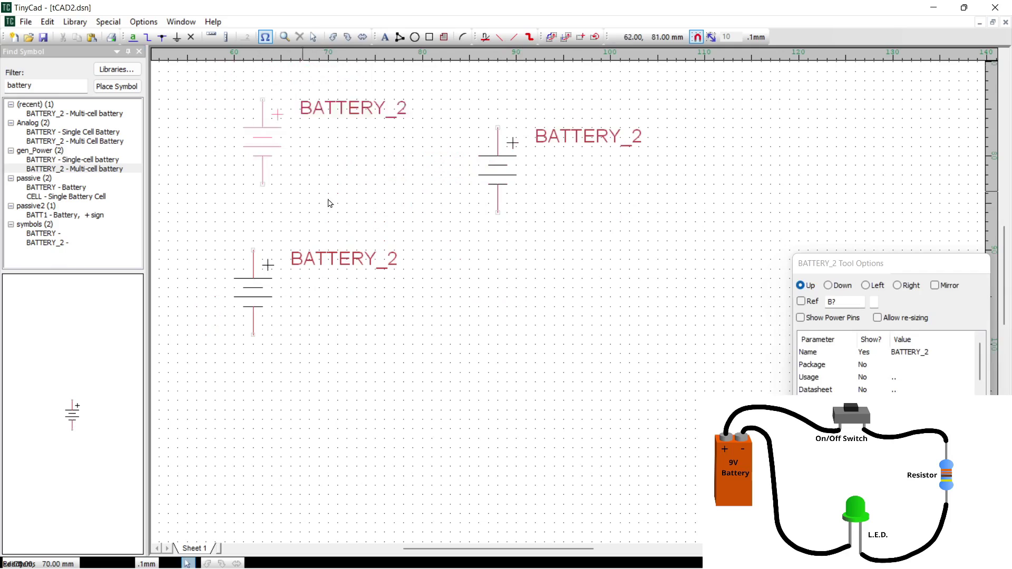
pyautogui.click(313, 37)
pyautogui.click(499, 154)
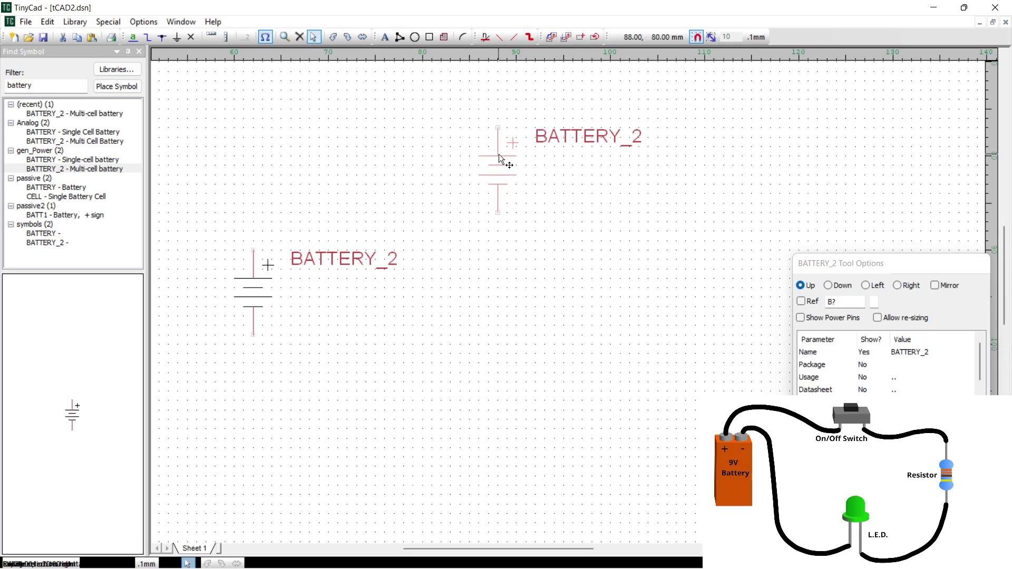
pyautogui.press('Delete')
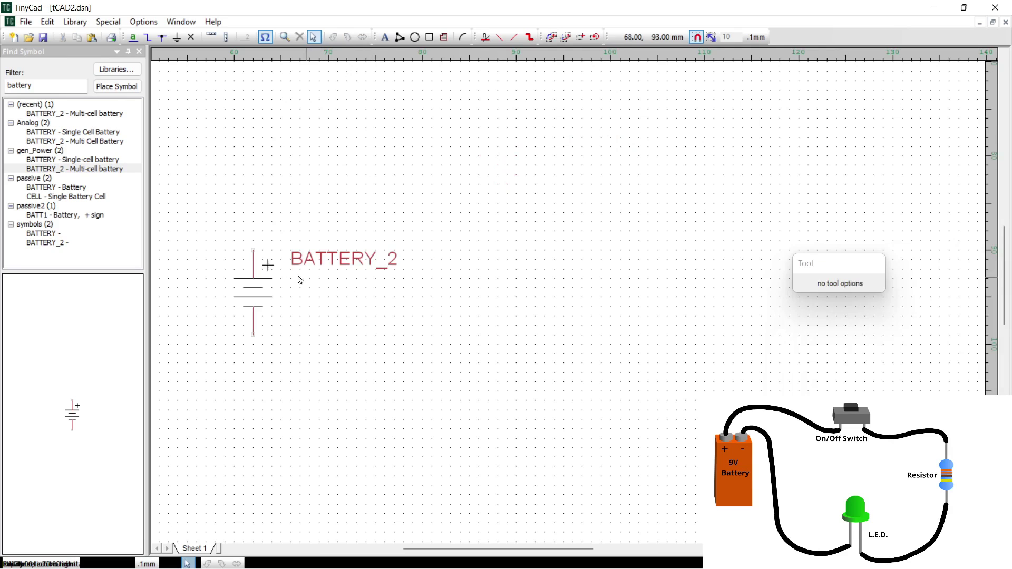
# Step: Select the remaining battery to view its tool options, and clear the selection
pyautogui.click(269, 287)
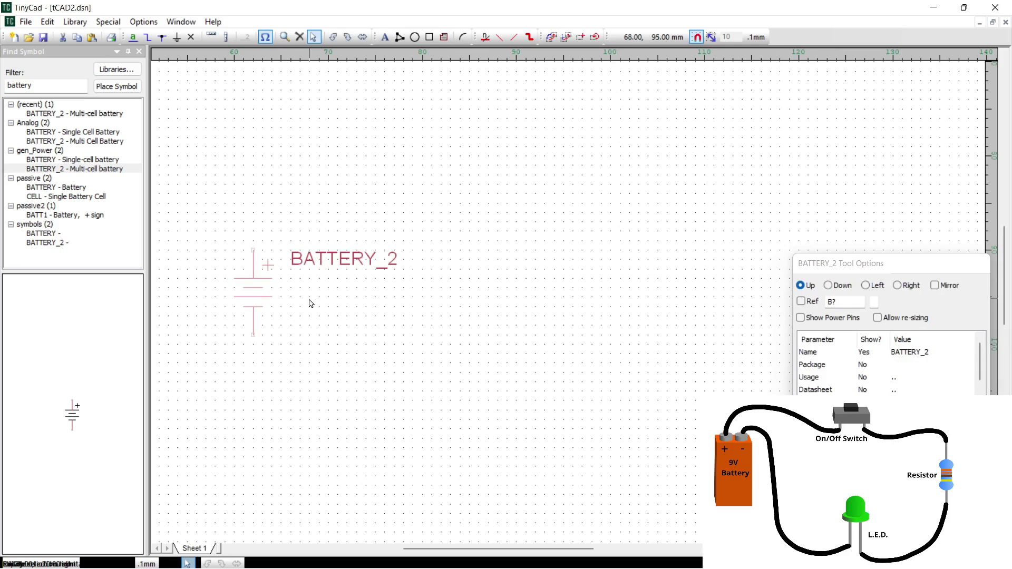
pyautogui.click(323, 215)
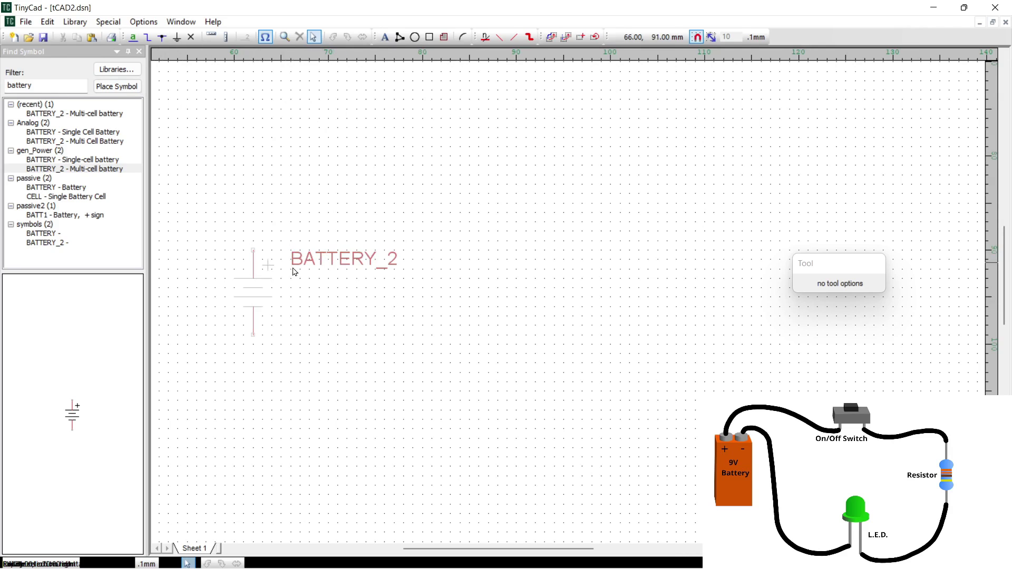
# Step: Give the battery the visible reference B1, change its name to 9 Volt Bat, and clear the selection
pyautogui.click(260, 289)
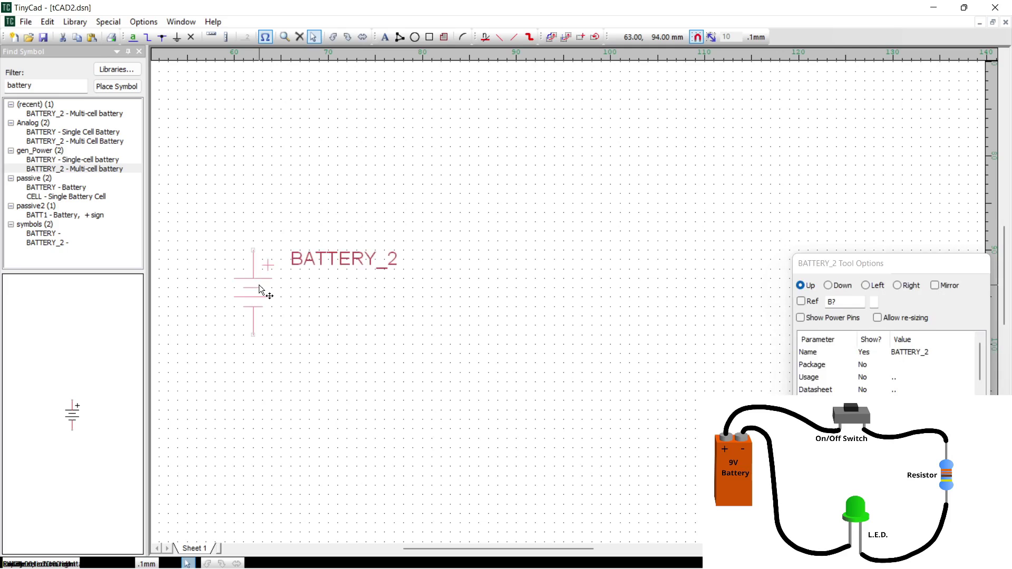
pyautogui.click(843, 301)
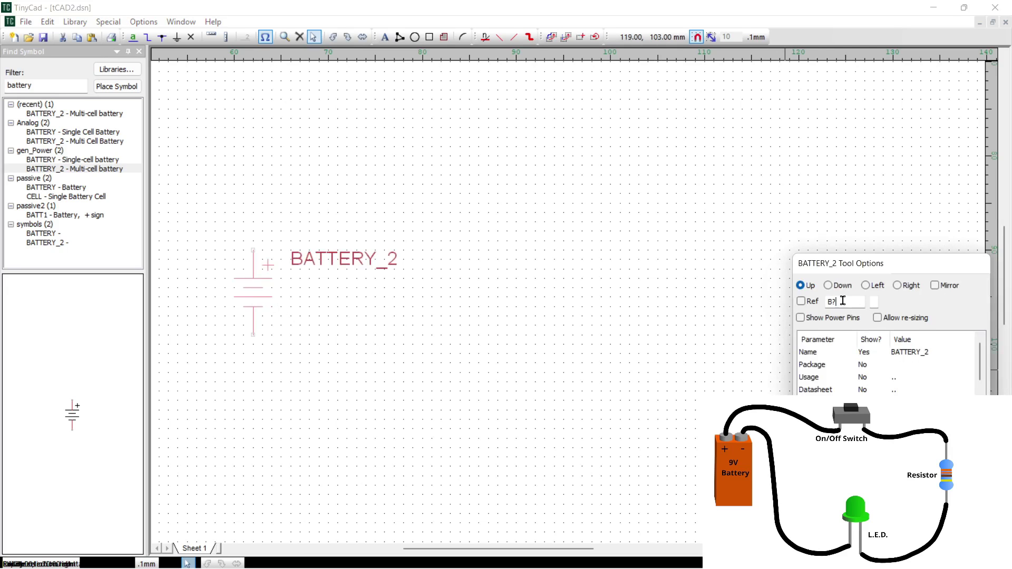
pyautogui.write('1')
pyautogui.click(804, 303)
pyautogui.click(908, 353)
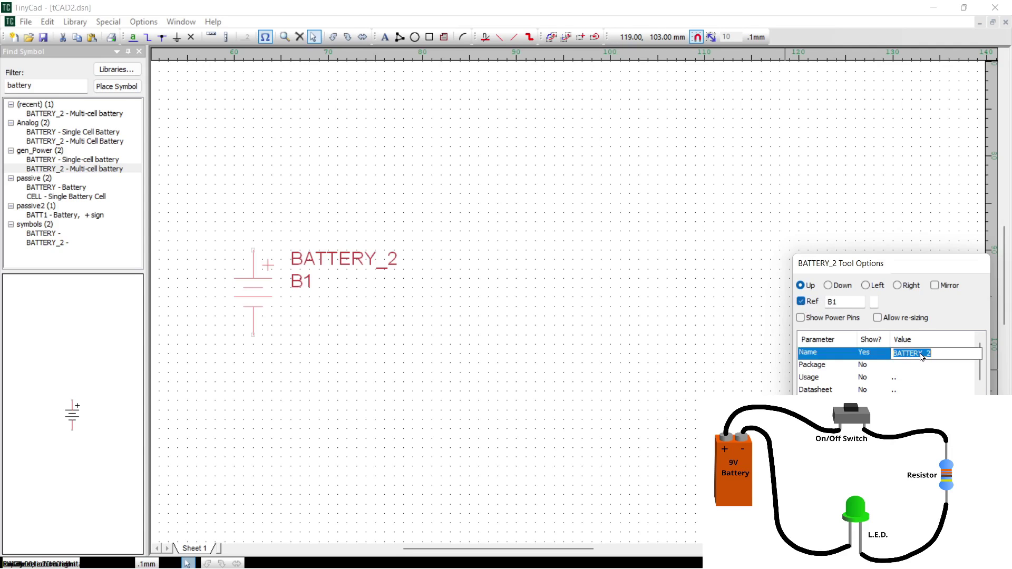
pyautogui.write('9 Volt Bat')
pyautogui.press('Return')
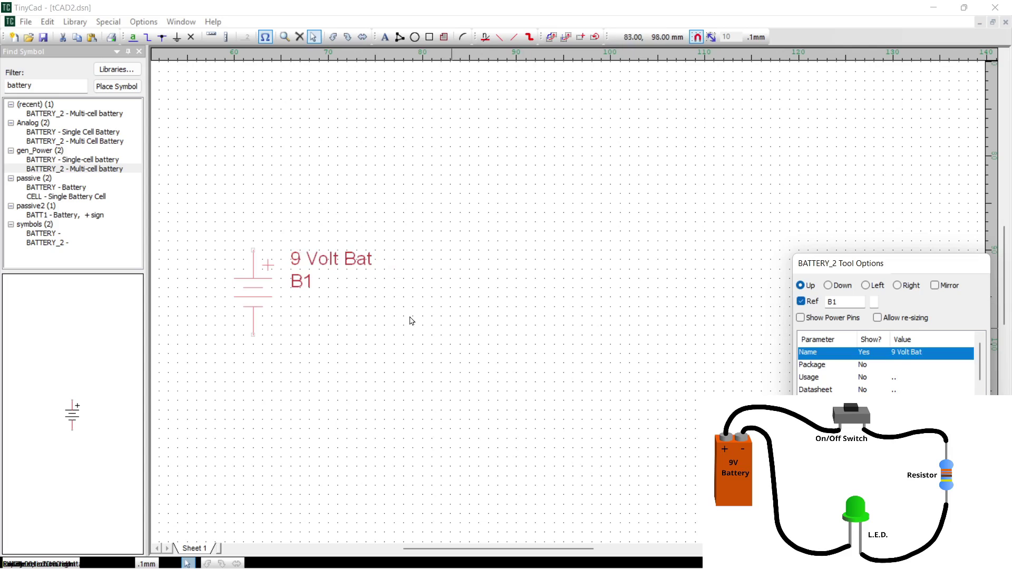
pyautogui.click(437, 185)
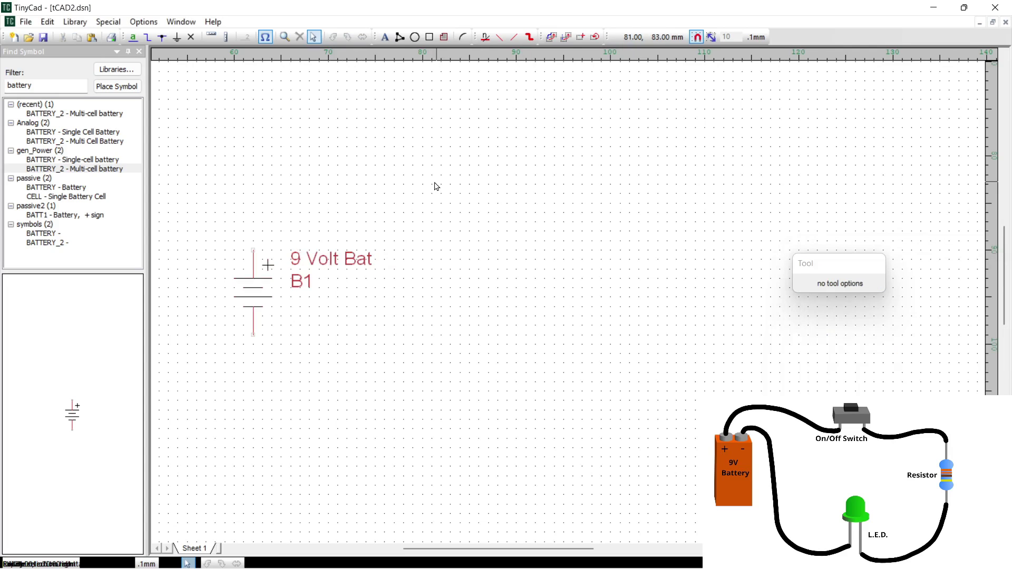
# Step: Search the symbol libraries for switch and browse the switch symbols in the gen_Electromechanical_switches library
pyautogui.moveTo(50, 84); pyautogui.dragTo(2, 90)
pyautogui.write('switch')
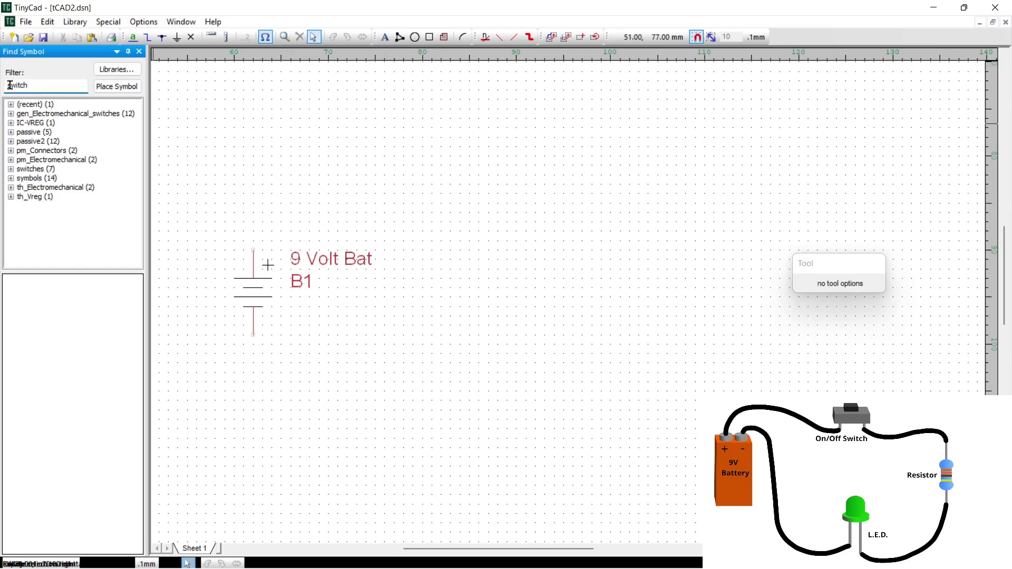
pyautogui.click(12, 114)
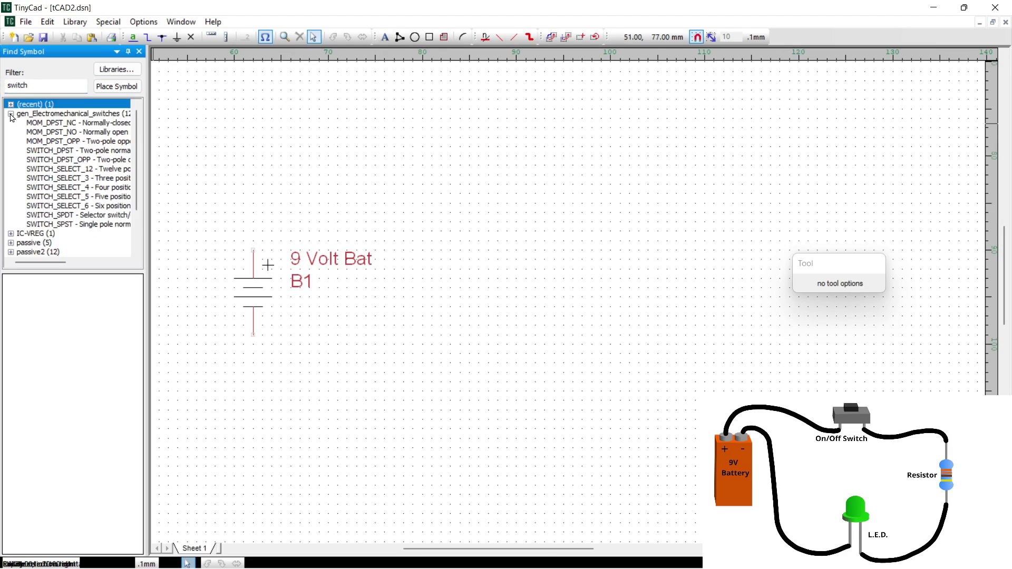
pyautogui.click(60, 123)
pyautogui.press('Down')
pyautogui.press('Down')
pyautogui.press('Down')
pyautogui.press('Down')
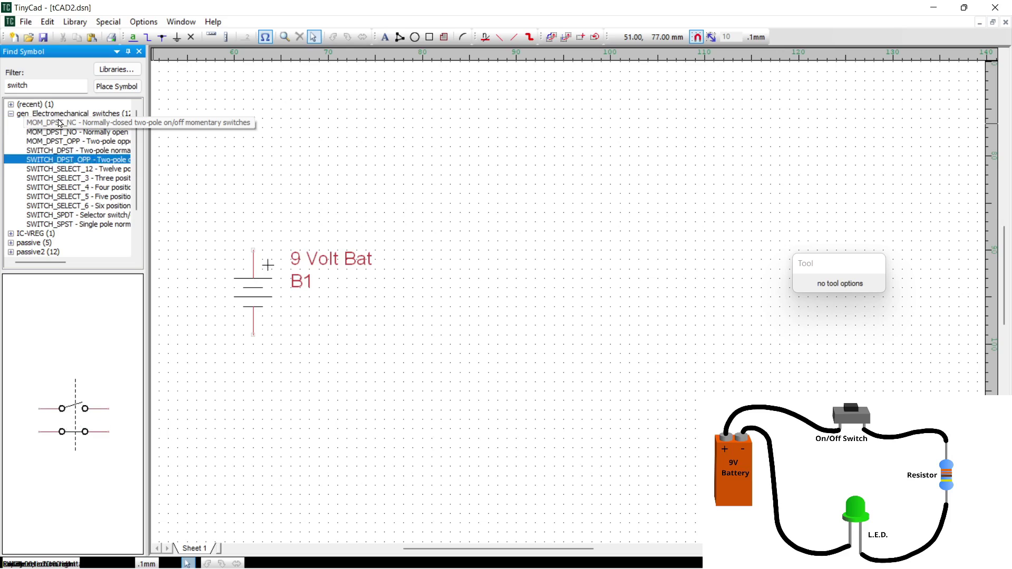
pyautogui.press('Up')
pyautogui.press('Up')
pyautogui.press('Down')
pyautogui.press('Down')
pyautogui.press('Down')
pyautogui.press('Down')
pyautogui.press('Down')
pyautogui.press('Down')
pyautogui.press('Down')
pyautogui.press('Down')
# Step: Place one SWITCH_SPST symbol above and to the right of the battery, left pin at about X 76, Y 81 mm, and end symbol placement
pyautogui.press('Down')
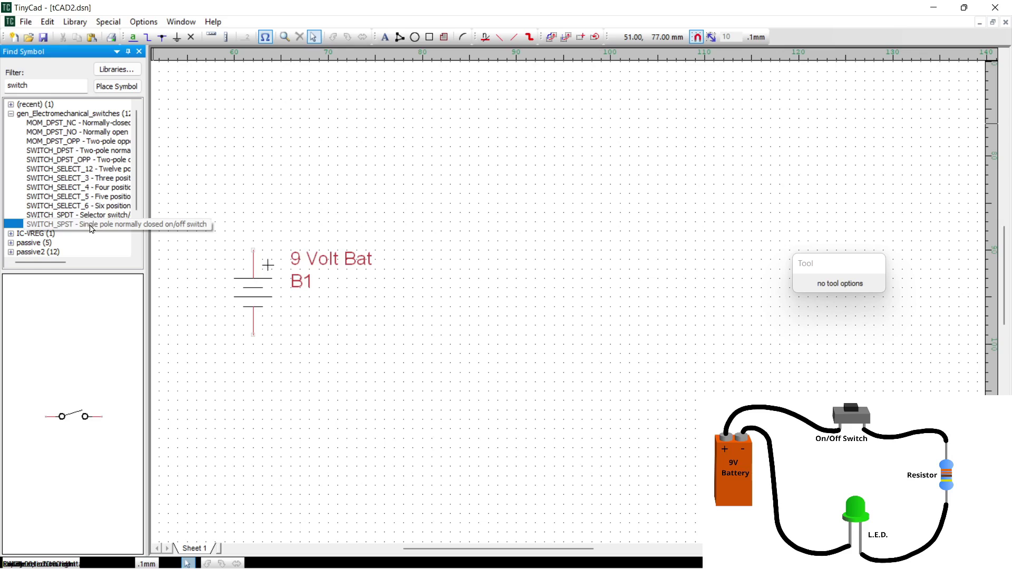
pyautogui.click(87, 424)
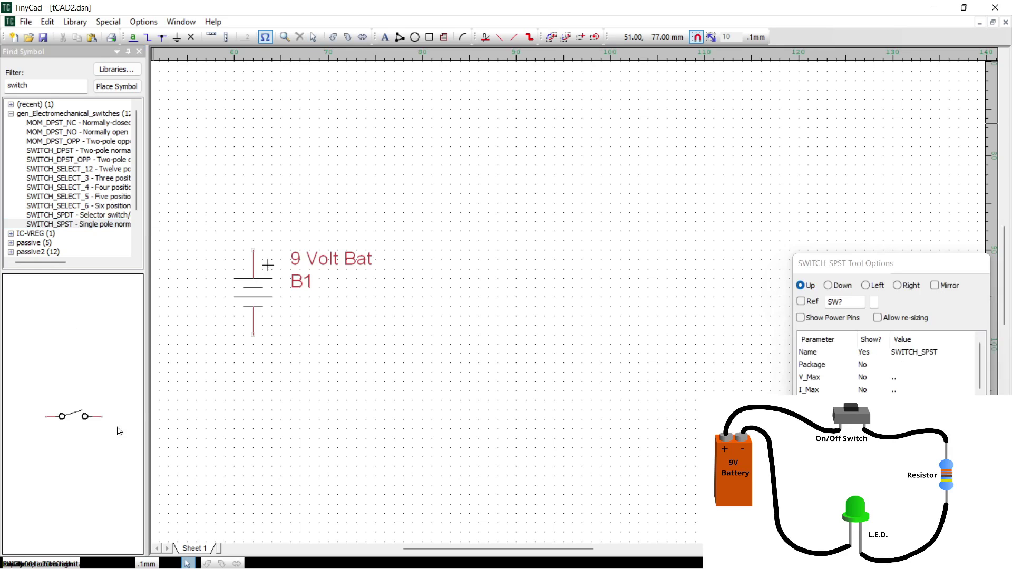
pyautogui.click(544, 177)
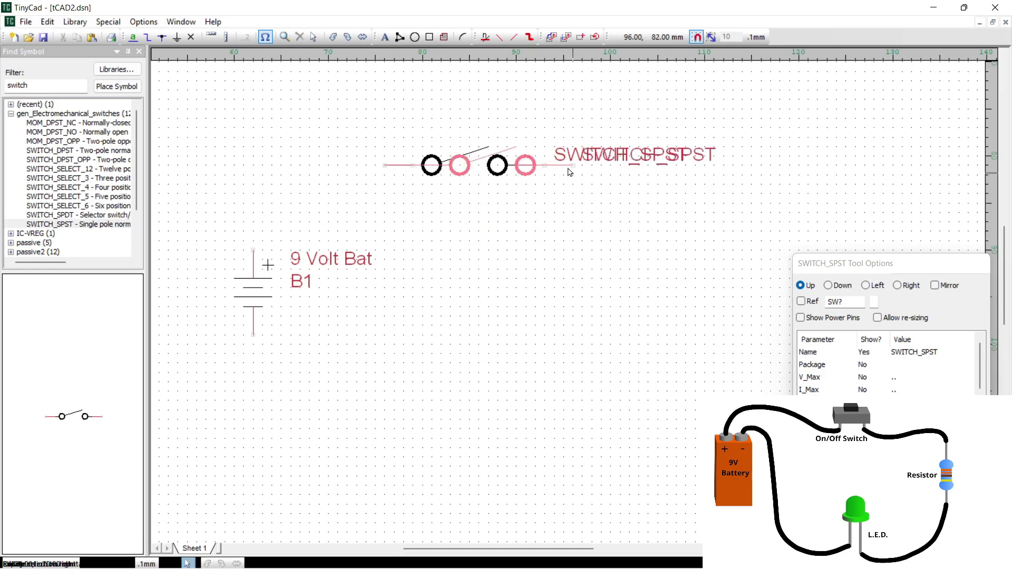
pyautogui.click(313, 37)
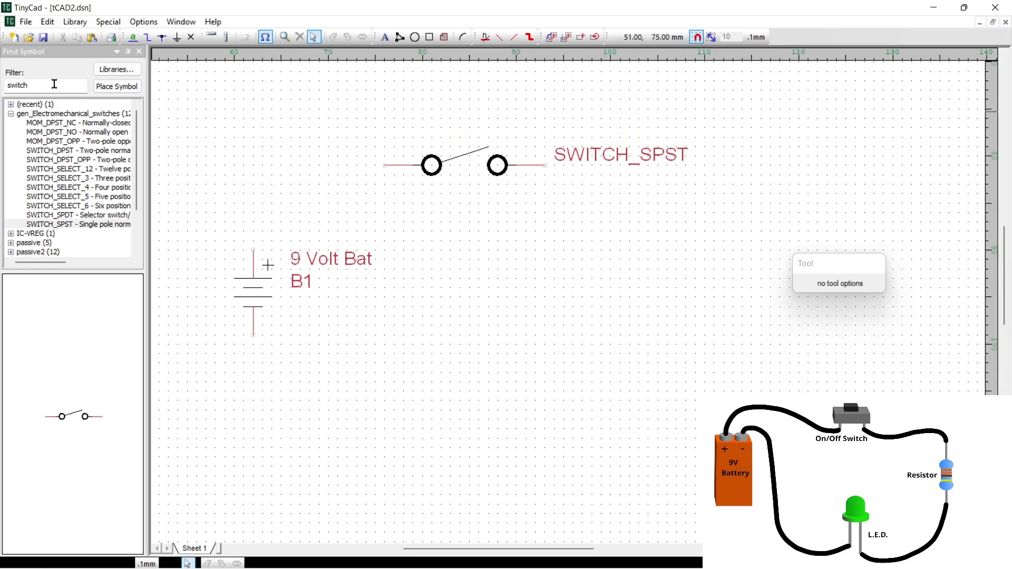
# Step: Search the symbol libraries for resistor and compare the resistor symbols in the Analog and gen_passive libraries
pyautogui.moveTo(52, 85); pyautogui.dragTo(2, 85)
pyautogui.write('resistor')
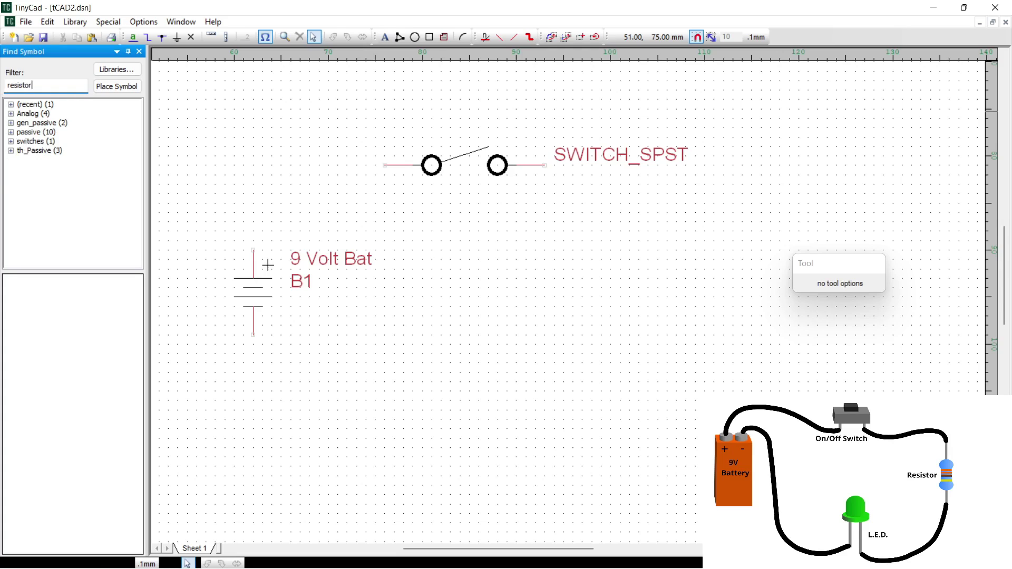
pyautogui.click(10, 114)
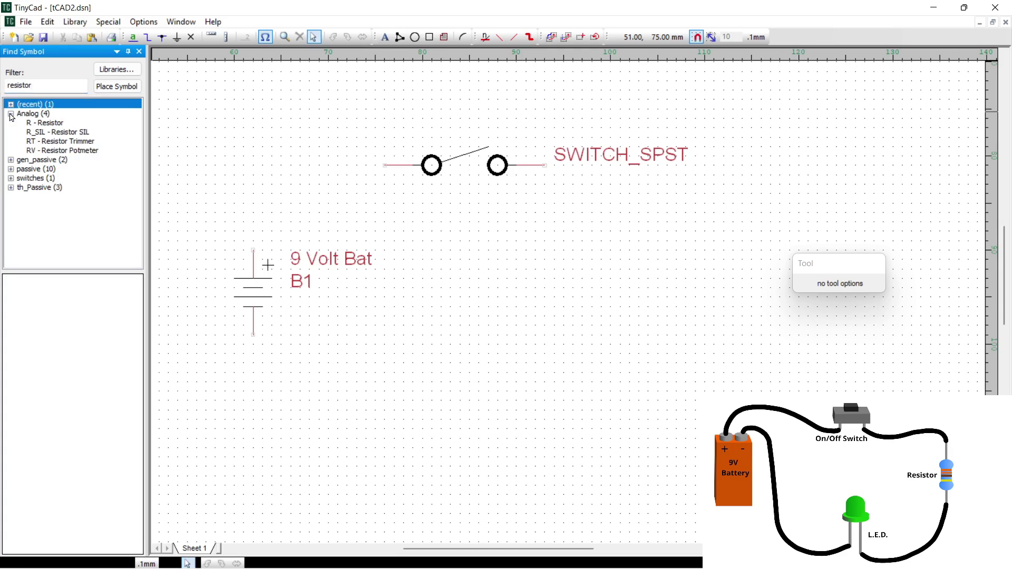
pyautogui.click(47, 123)
pyautogui.click(51, 133)
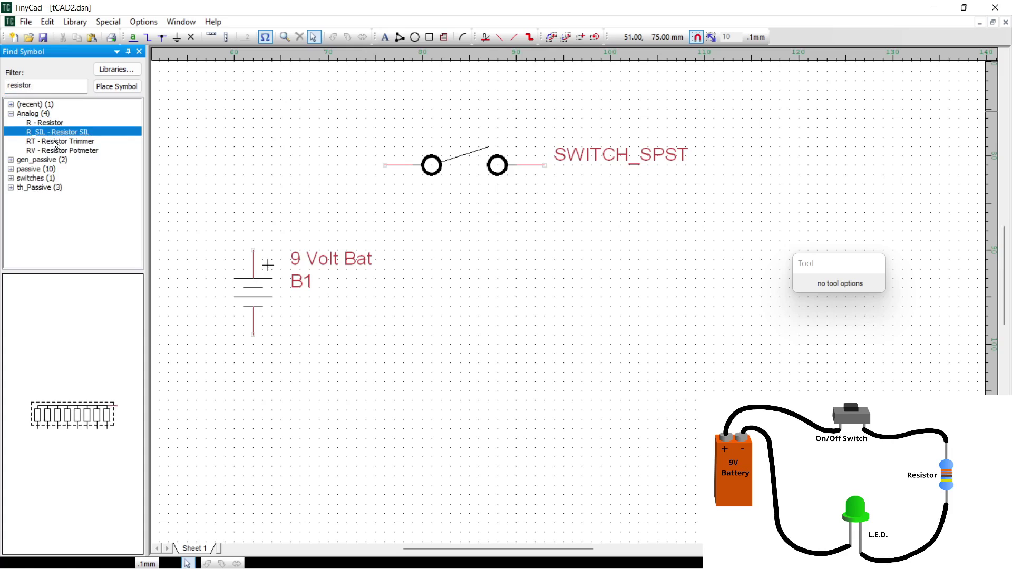
pyautogui.click(57, 141)
pyautogui.click(64, 151)
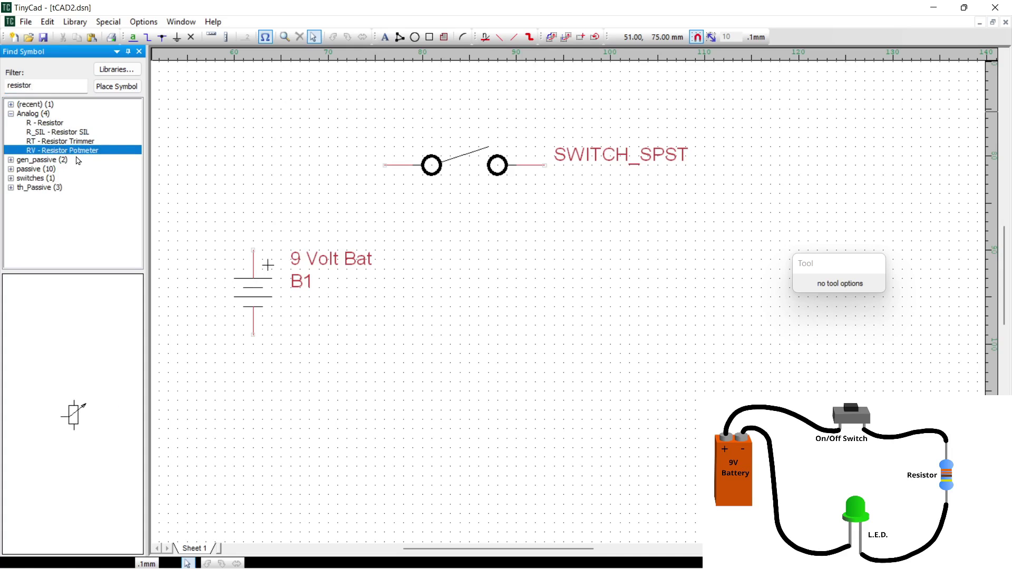
pyautogui.click(11, 159)
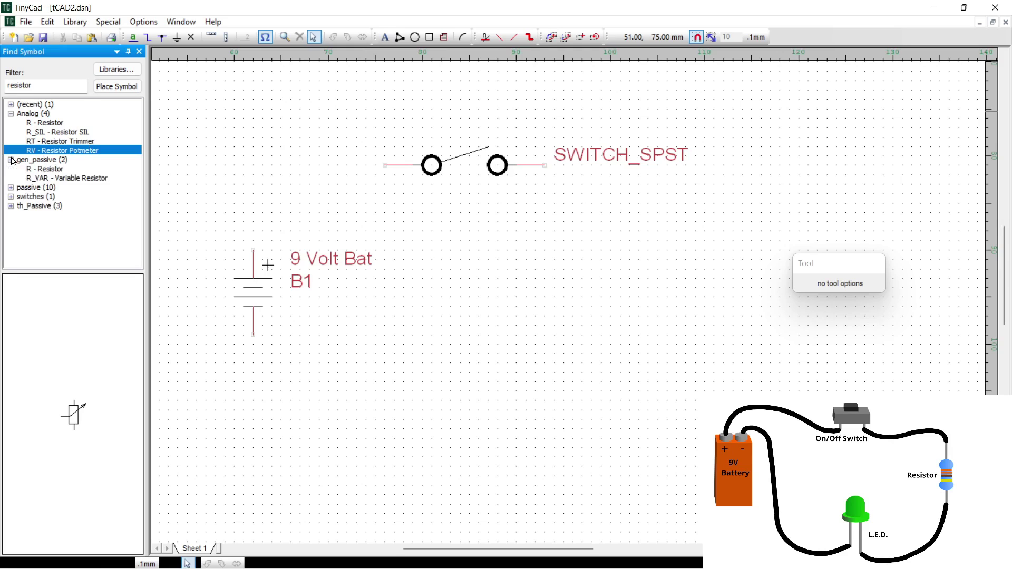
pyautogui.click(56, 170)
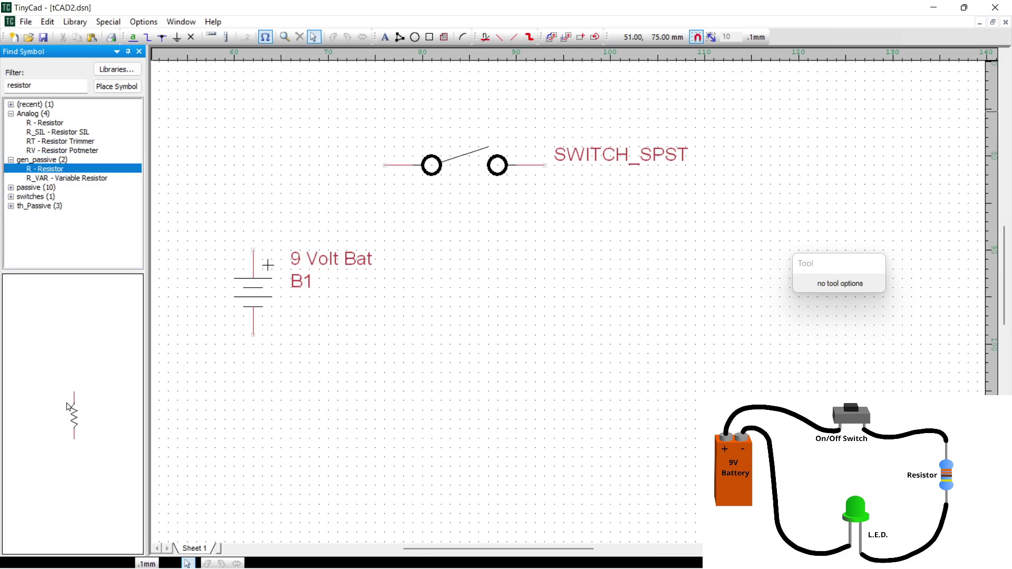
# Step: Place one R resistor from the passive library with its lower pin at about X 113, Y 104 mm, and end symbol placement
pyautogui.click(11, 188)
pyautogui.click(50, 206)
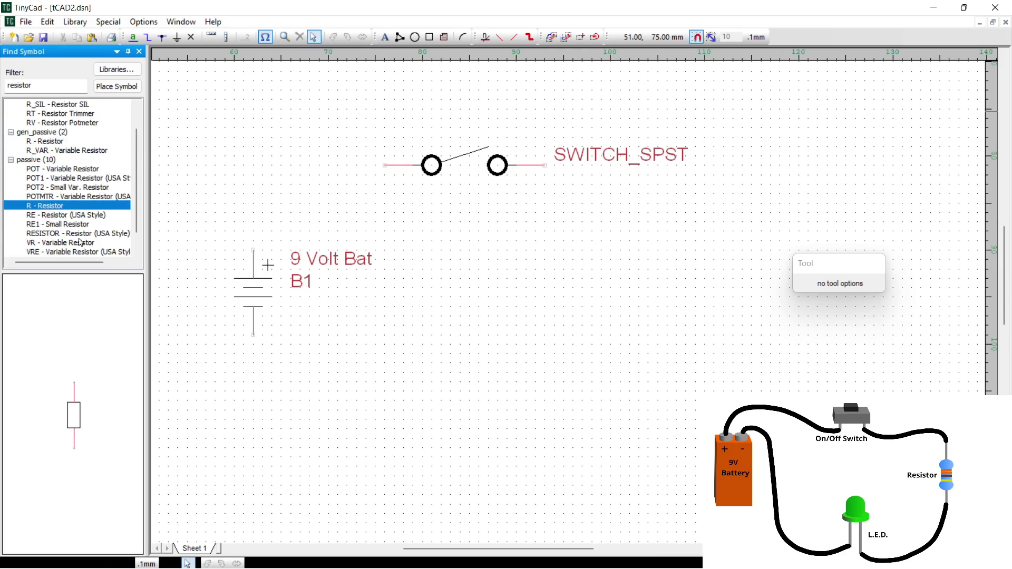
pyautogui.click(74, 414)
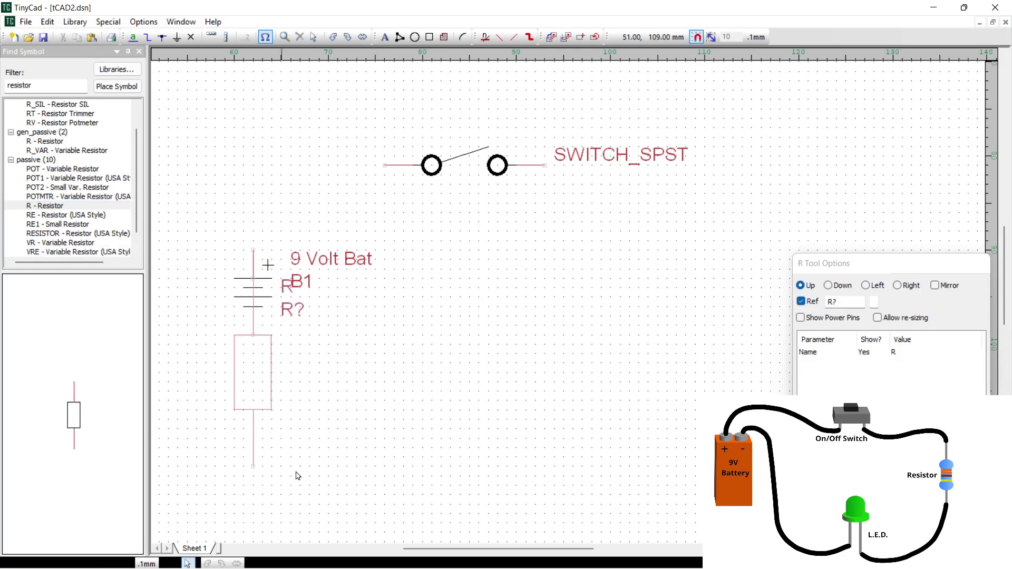
pyautogui.click(754, 388)
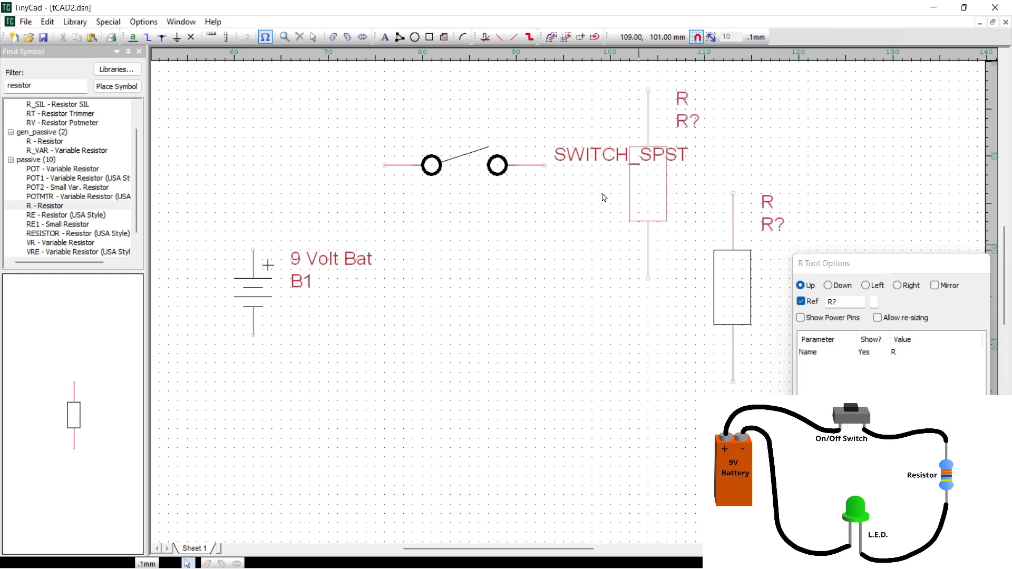
pyautogui.press('Escape')
# Step: Set the resistor's reference to R1 and its name to 330 Ohms
pyautogui.click(743, 282)
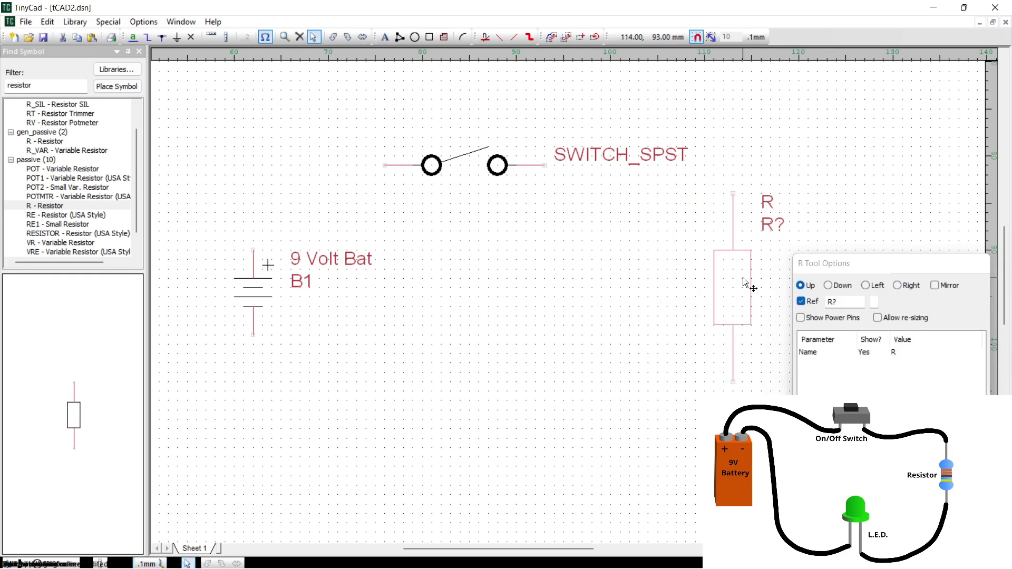
pyautogui.click(849, 301)
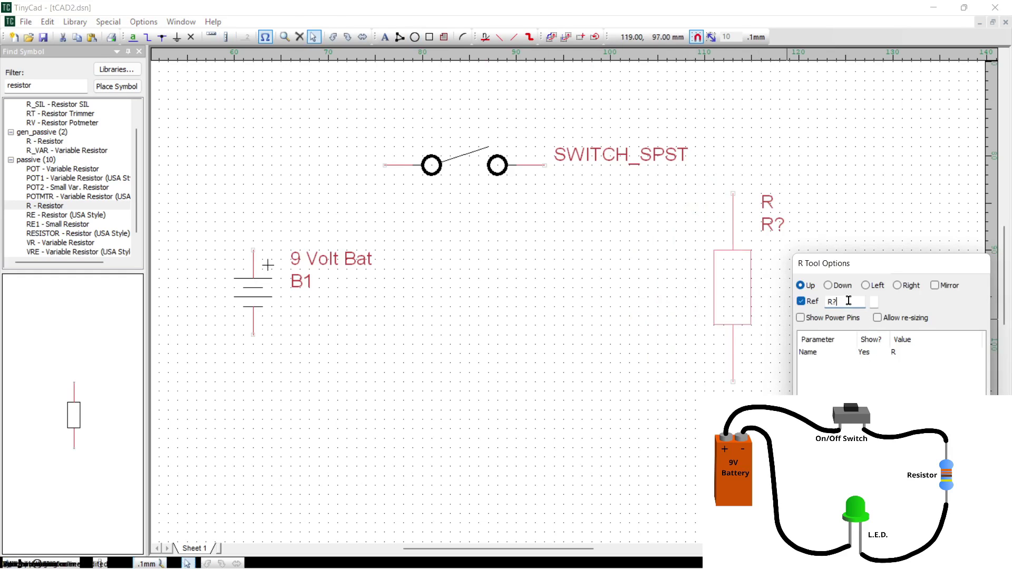
pyautogui.press('BackSpace')
pyautogui.write('1')
pyautogui.click(897, 357)
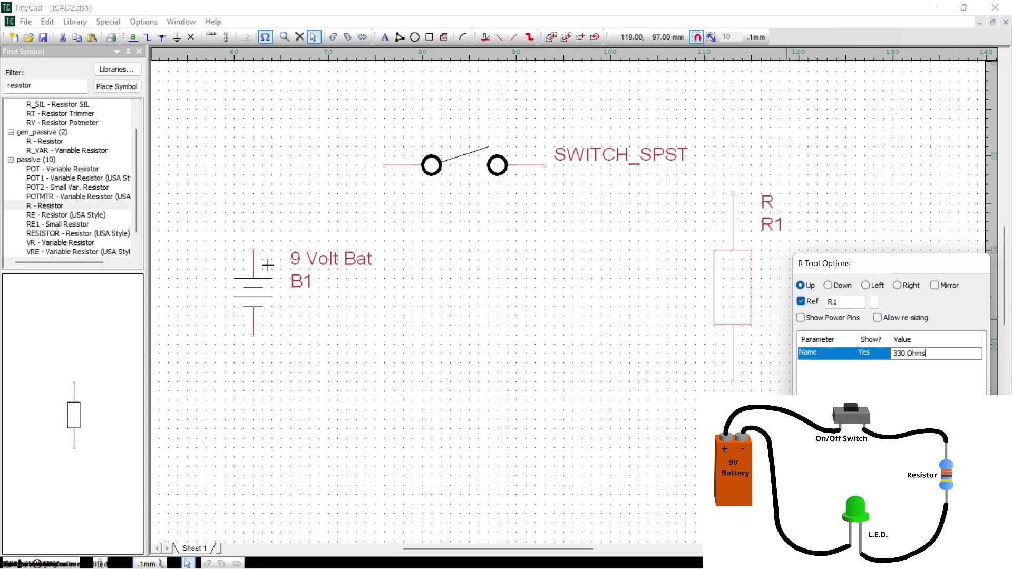
pyautogui.press('Return')
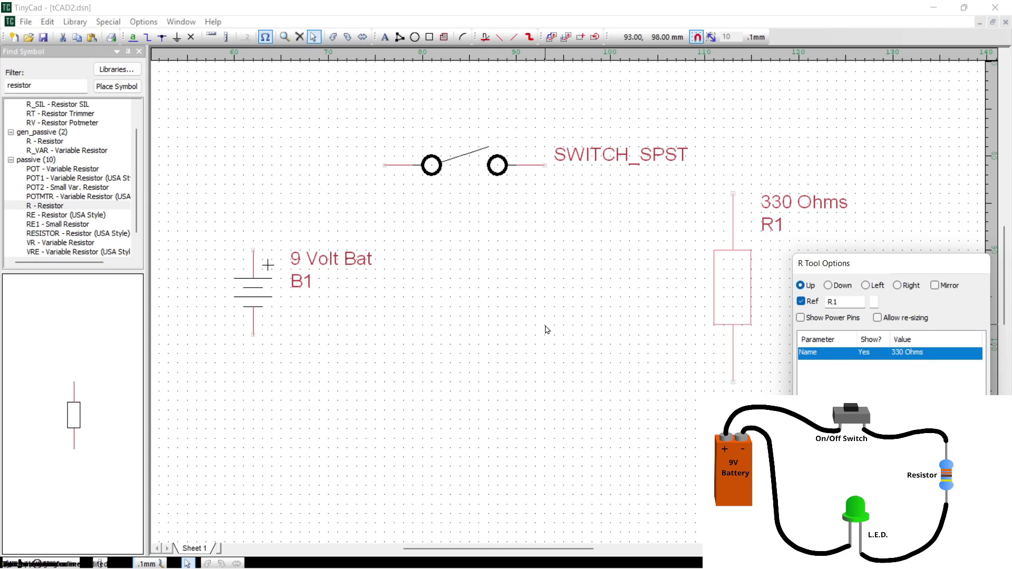
# Step: Search the symbol libraries for led and compare the LED symbols in the Analog, DISCRETE and gen_semiconductor libraries
pyautogui.moveTo(40, 86); pyautogui.dragTo(2, 88)
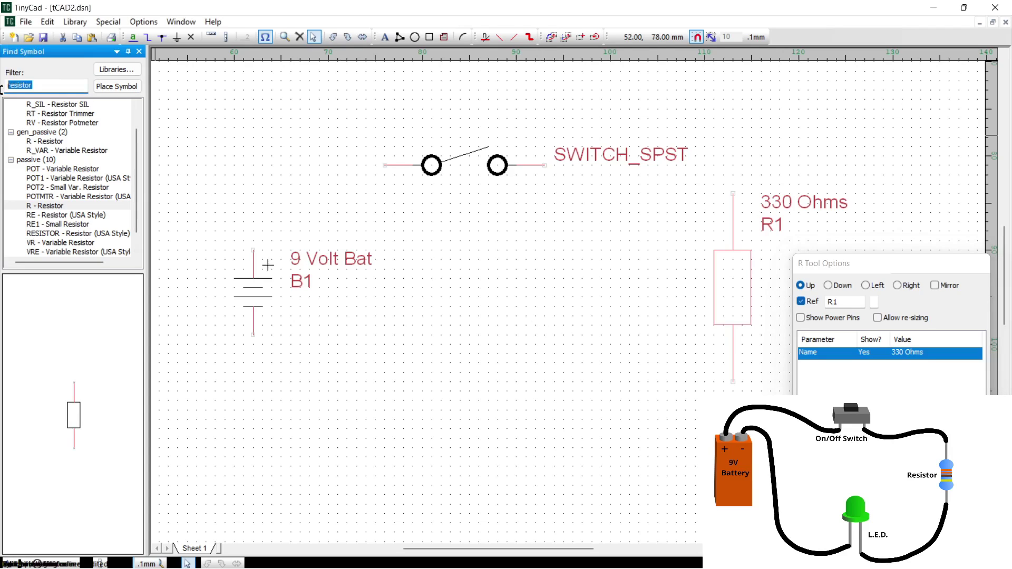
pyautogui.write('led')
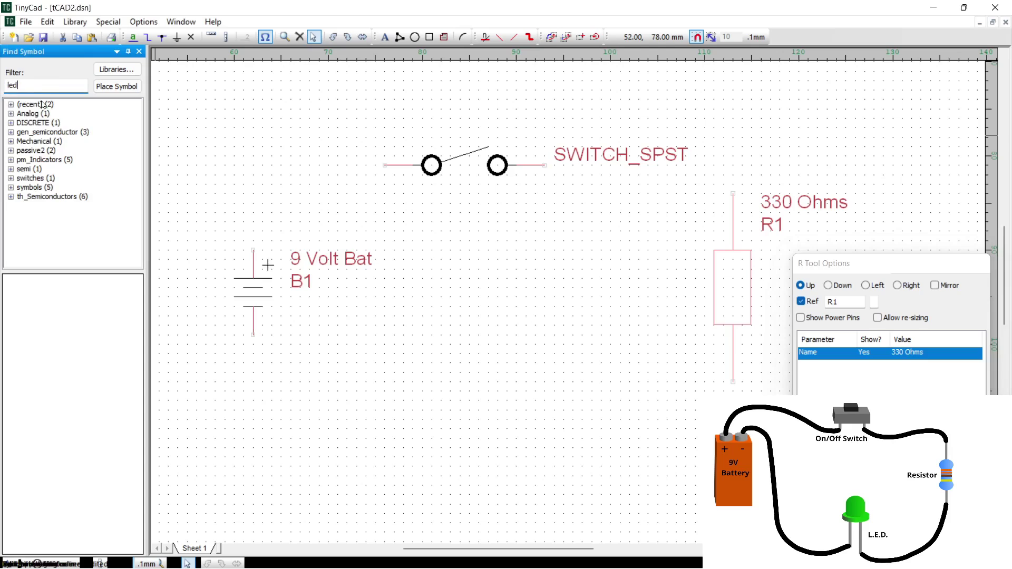
pyautogui.click(11, 114)
pyautogui.click(47, 123)
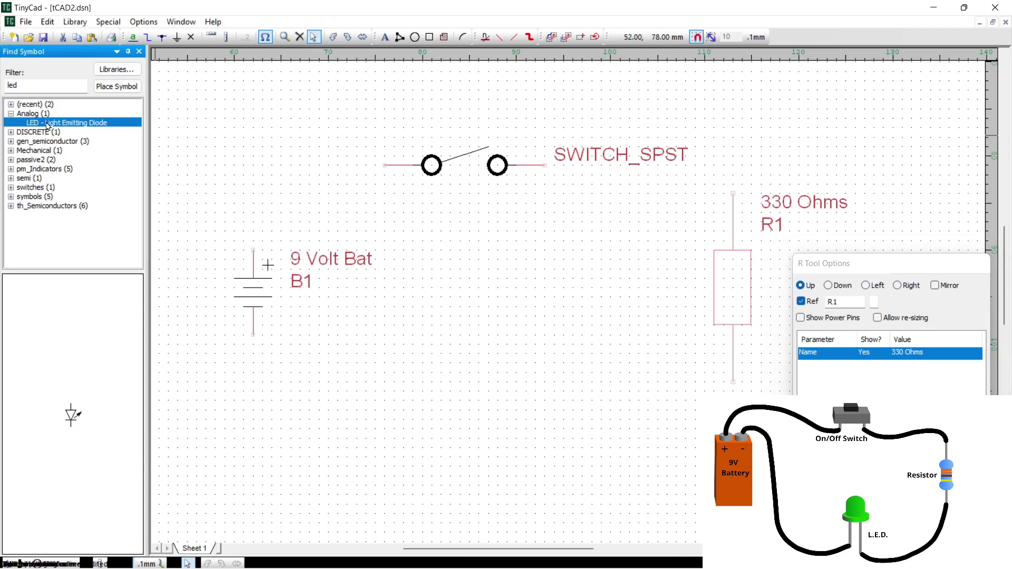
pyautogui.click(11, 132)
pyautogui.click(49, 141)
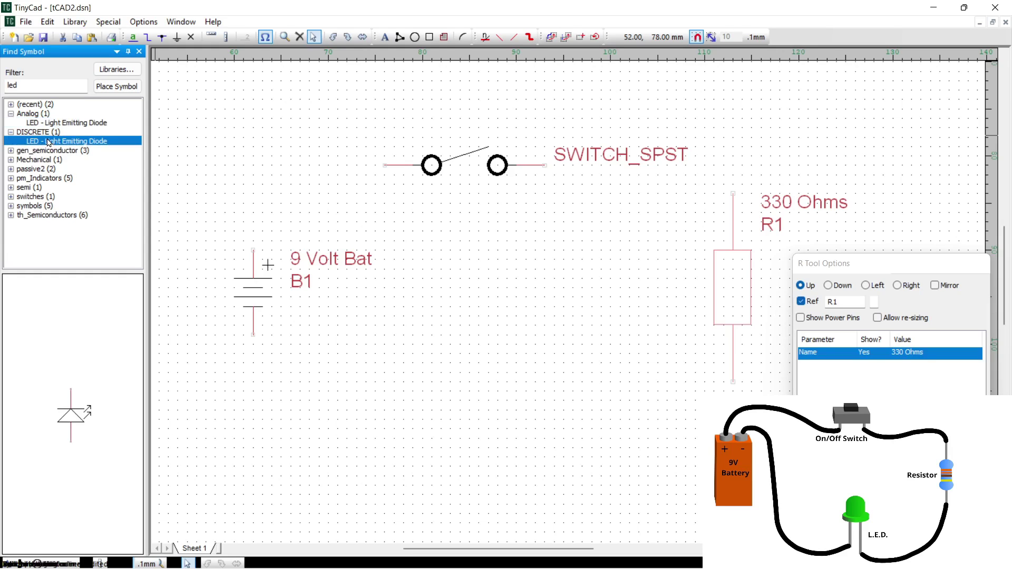
pyautogui.click(11, 151)
pyautogui.click(48, 160)
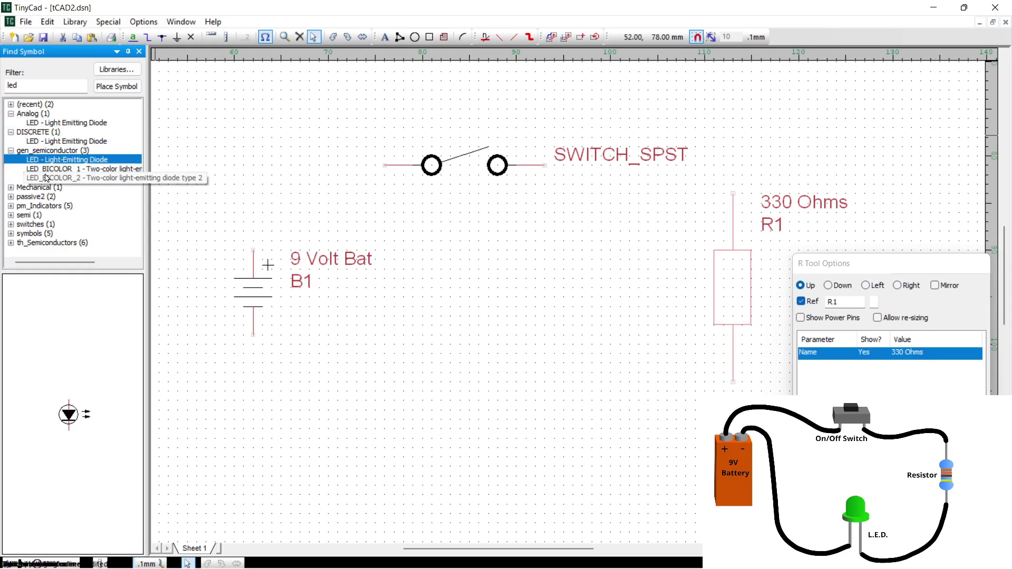
pyautogui.click(46, 178)
pyautogui.click(30, 209)
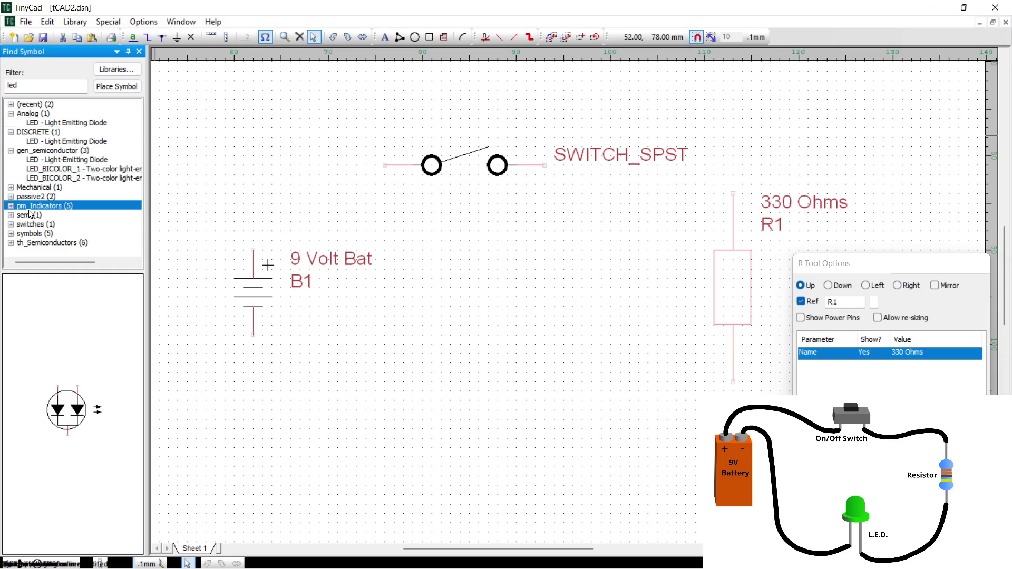
# Step: Place one LED from the DISCRETE library below the switch, lower pin at about X 87, Y 116 mm, end placement, and select the LED
pyautogui.click(57, 141)
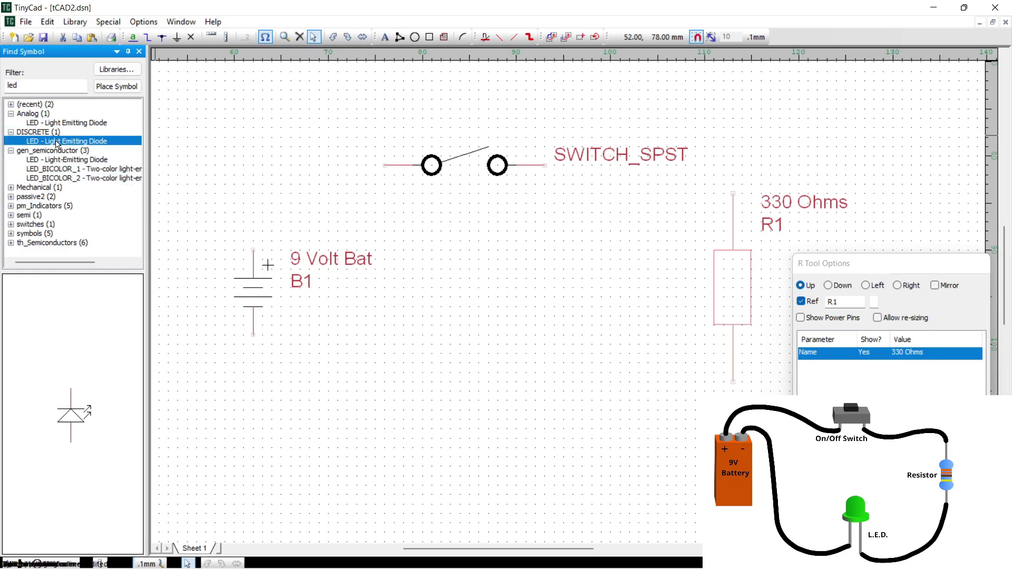
pyautogui.click(71, 419)
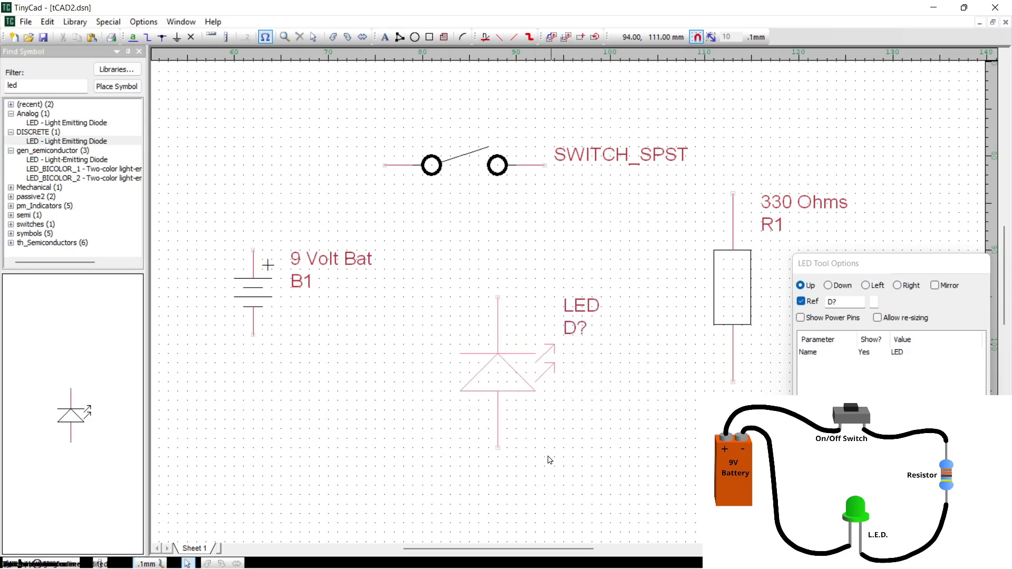
pyautogui.click(548, 500)
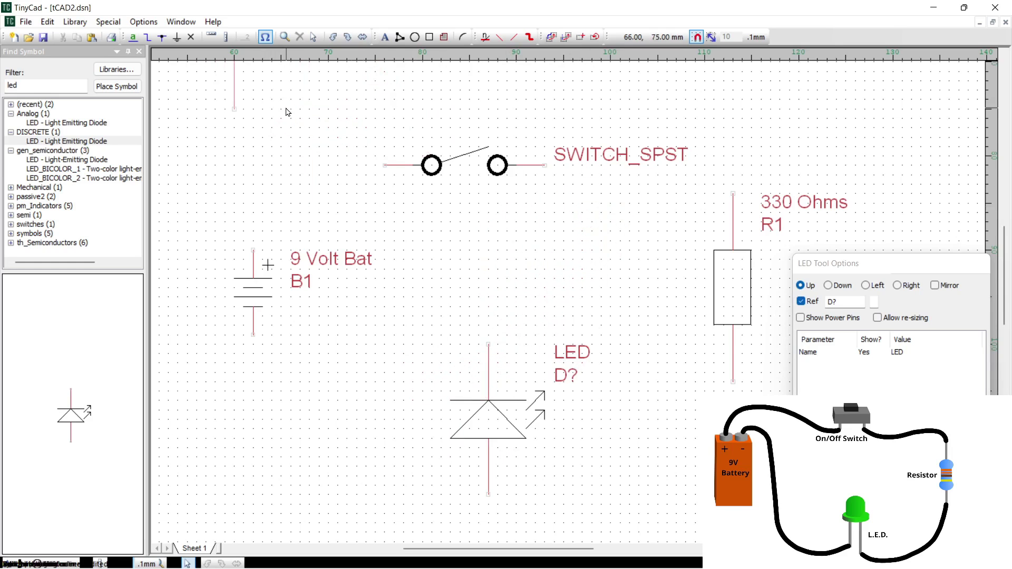
pyautogui.click(314, 38)
pyautogui.click(492, 400)
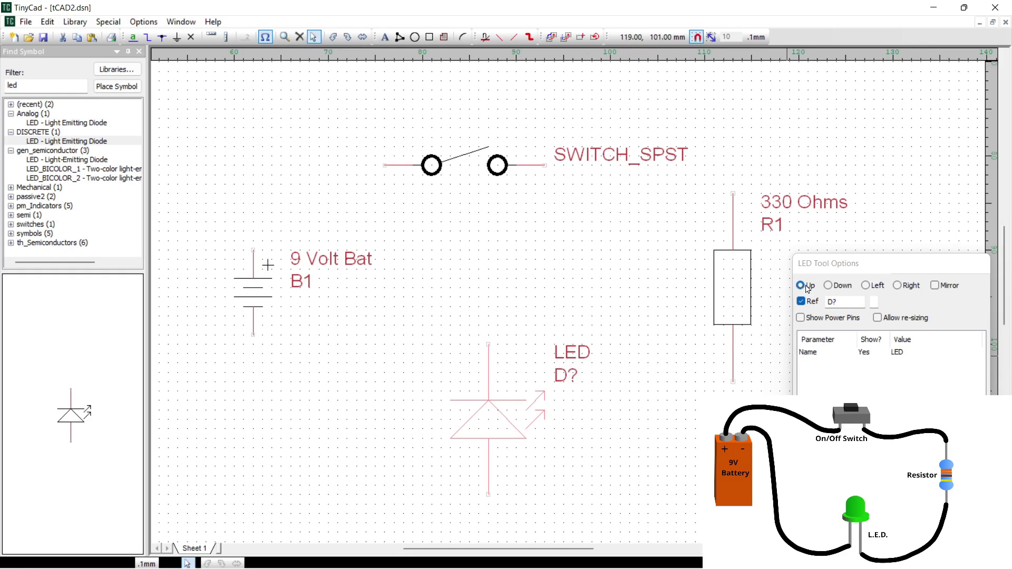
# Step: Orient the LED to the left, comparing it with and without mirroring and leaving it unmirrored
pyautogui.click(866, 286)
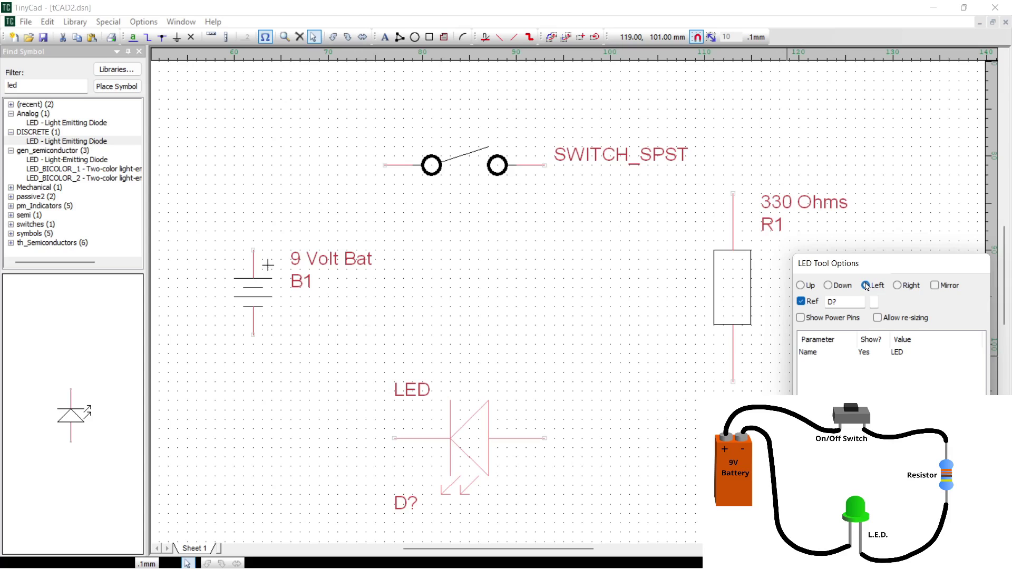
pyautogui.click(936, 286)
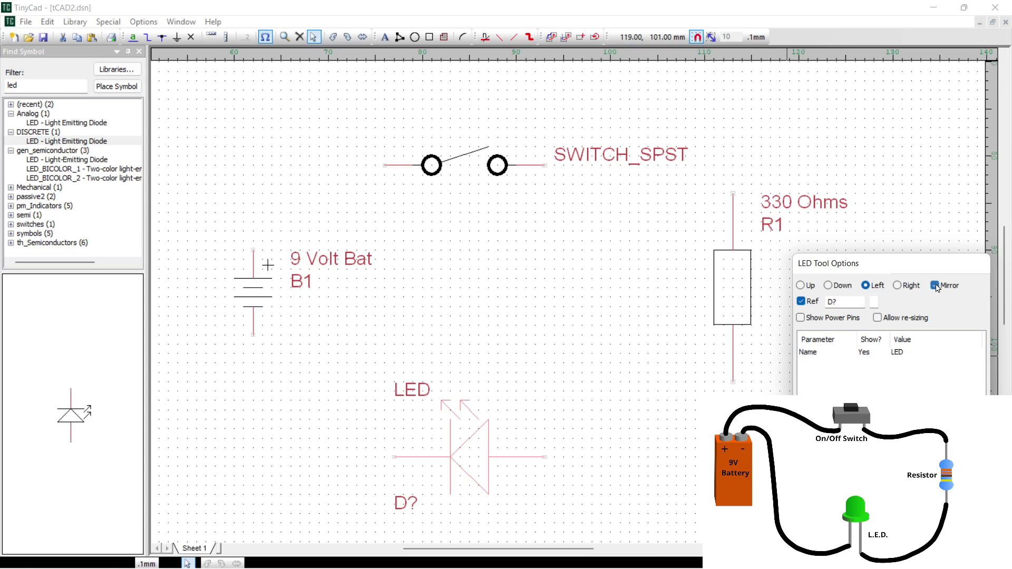
pyautogui.click(936, 286)
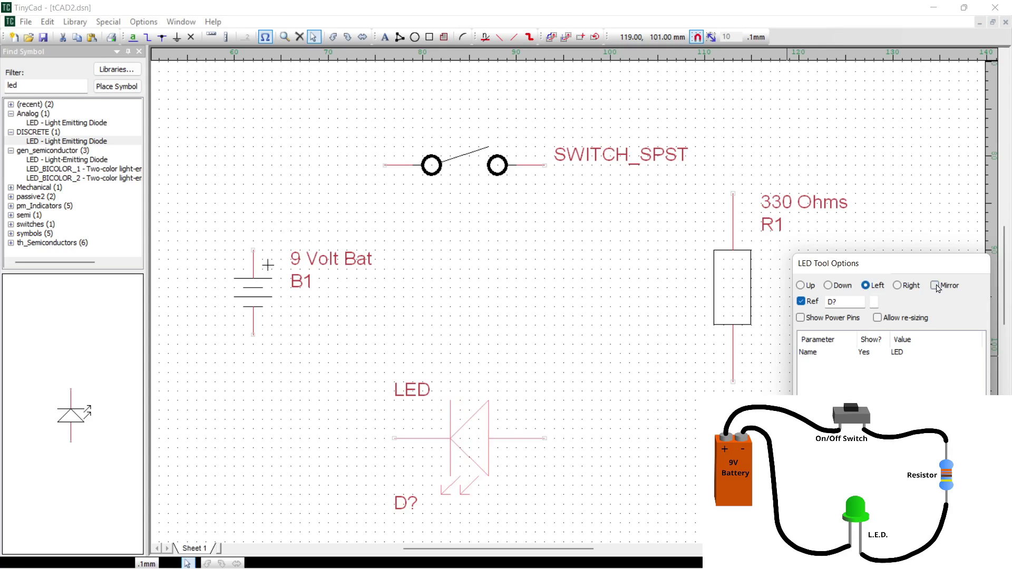
pyautogui.click(935, 286)
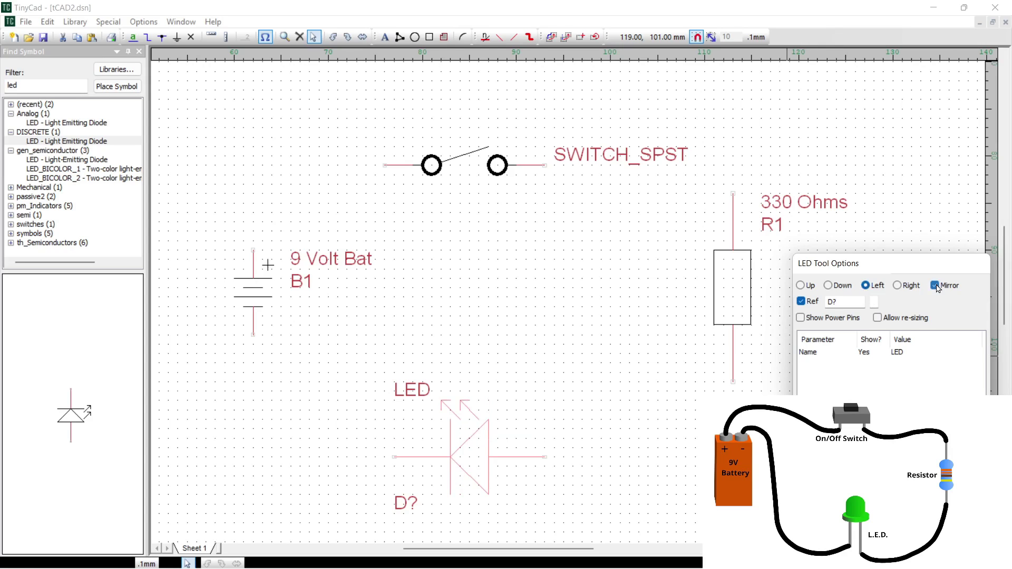
pyautogui.click(936, 286)
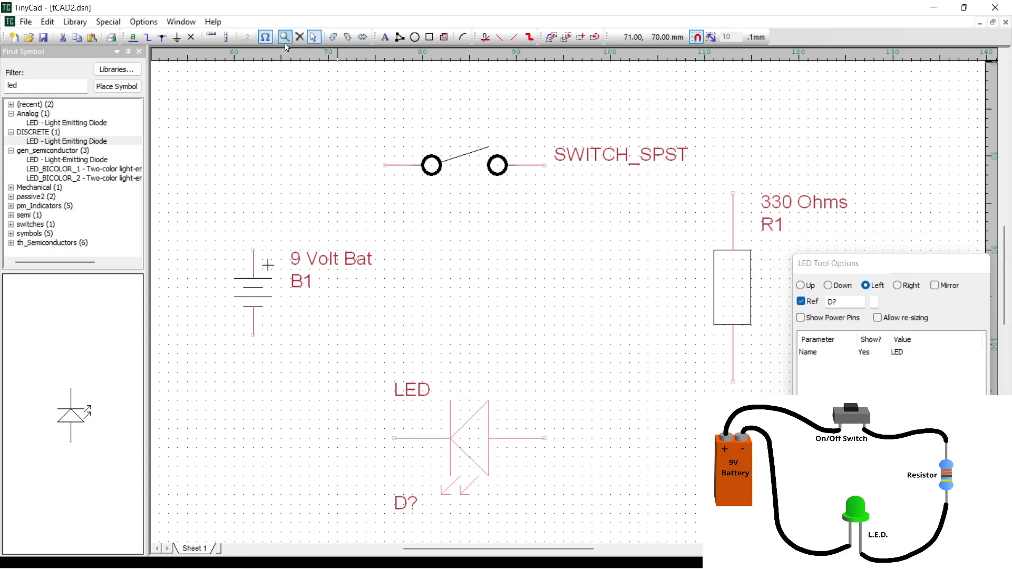
# Step: Move the LED about 3 mm right and 1 mm down, set its reference to D1, and deselect it
pyautogui.click(485, 438)
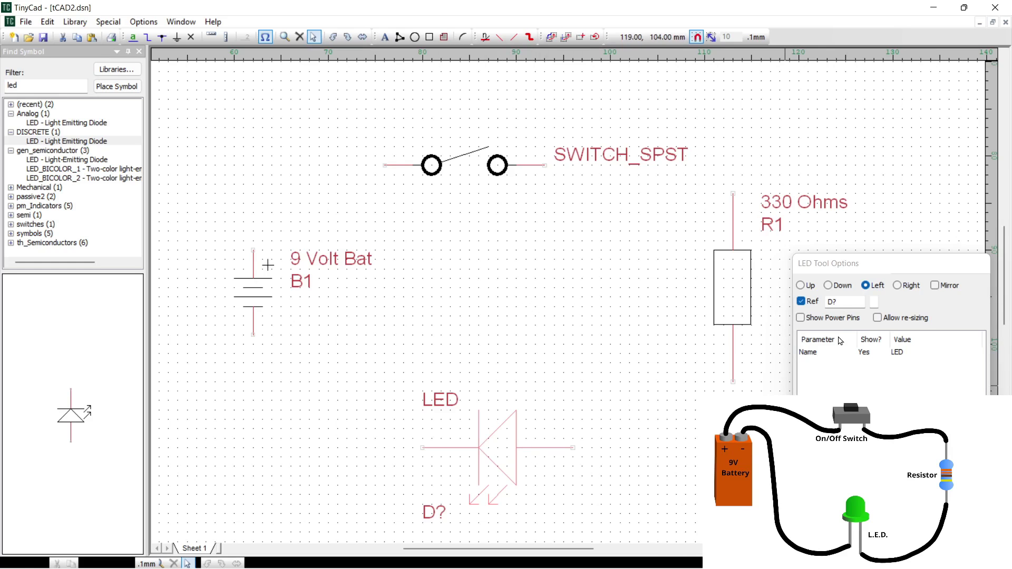
pyautogui.click(844, 302)
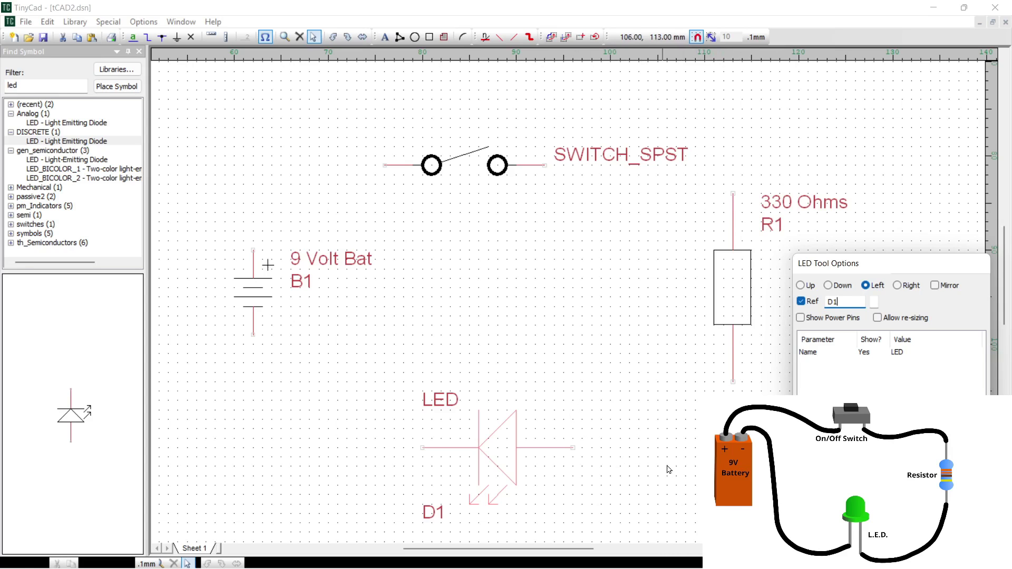
pyautogui.press('Escape')
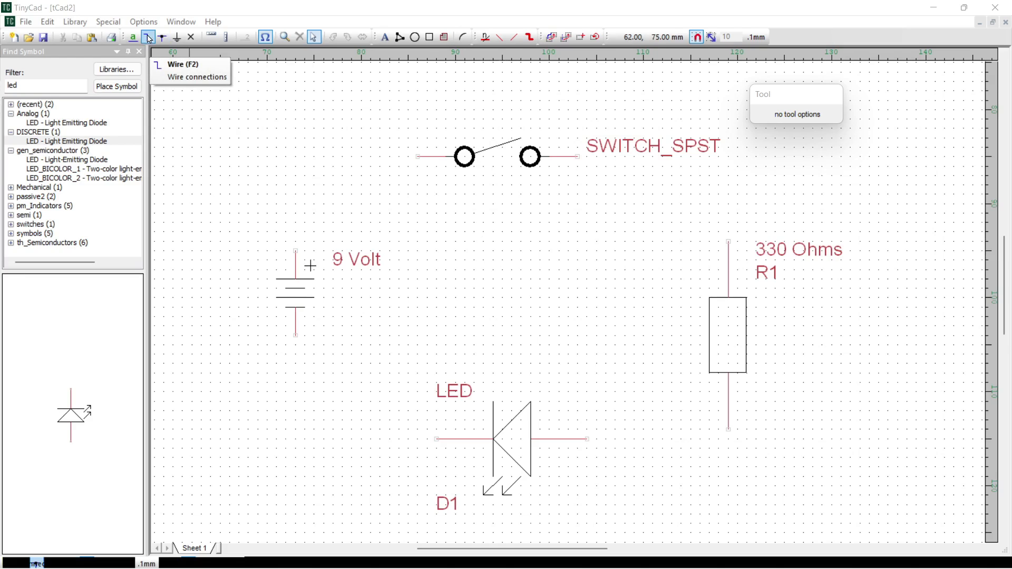
# Step: Wire the battery's positive pin to the switch's left pin and its negative pin to the LED's left pin with 90° wires
pyautogui.click(149, 37)
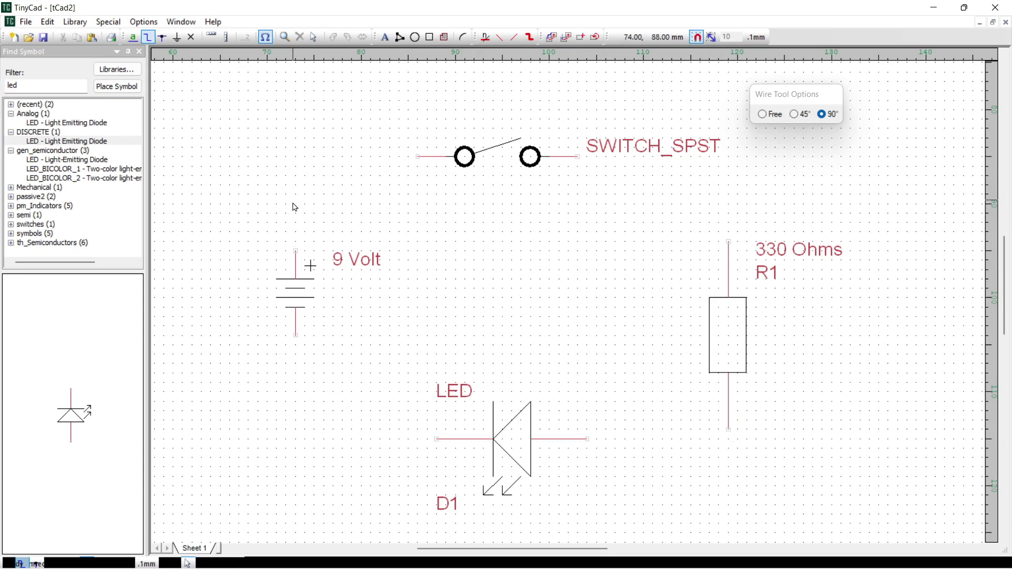
pyautogui.click(295, 251)
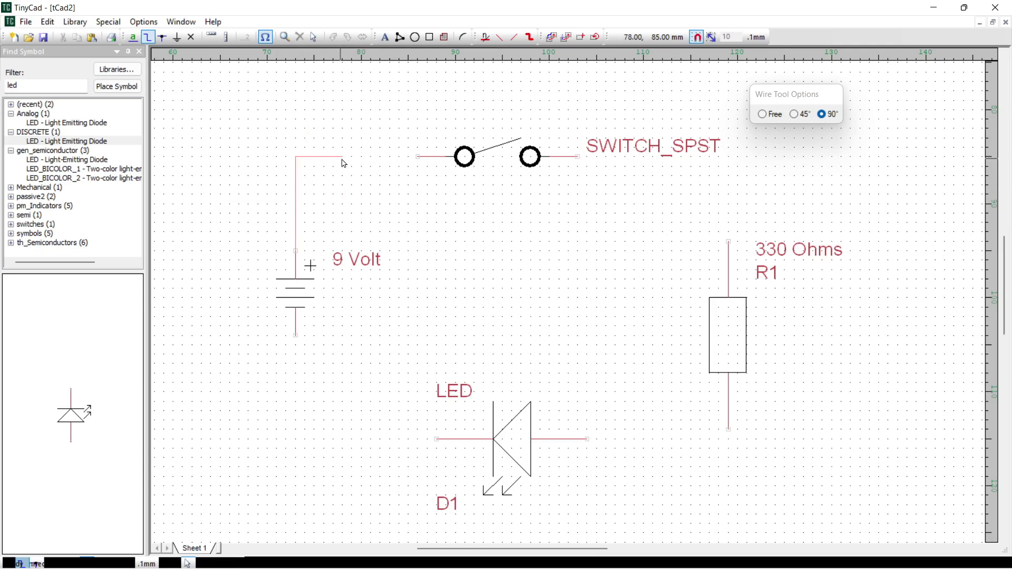
pyautogui.click(426, 161)
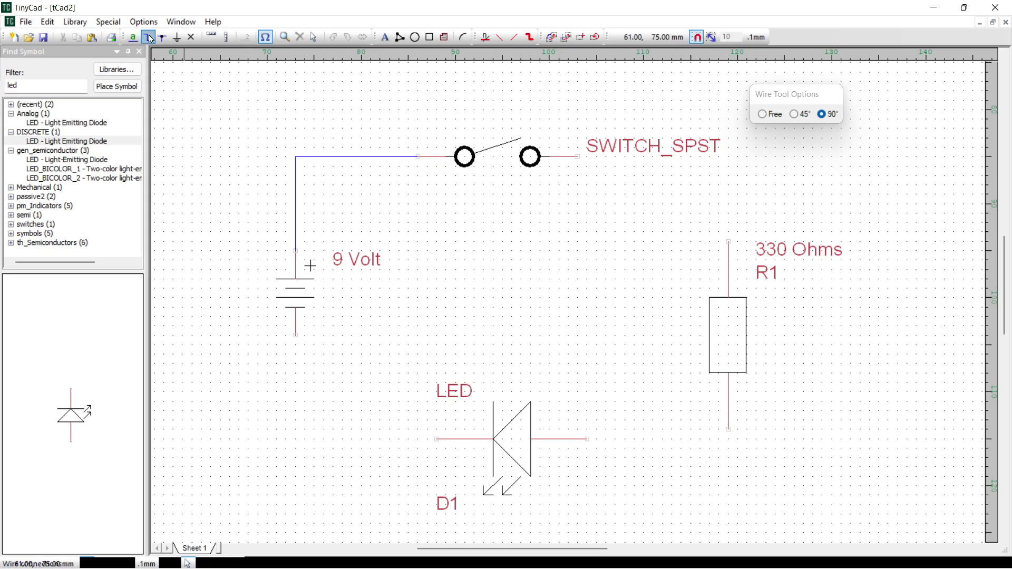
pyautogui.click(300, 342)
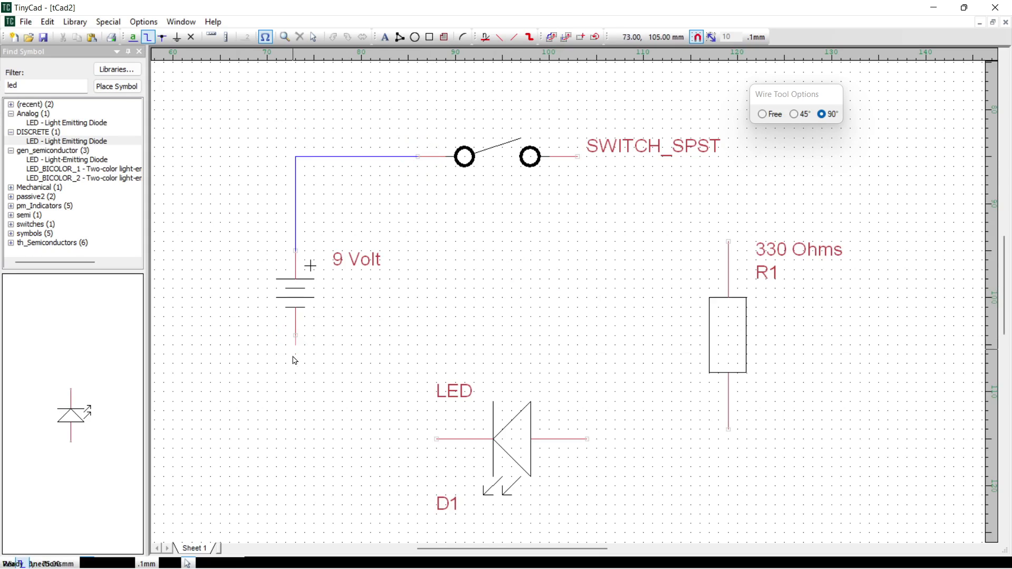
pyautogui.click(440, 445)
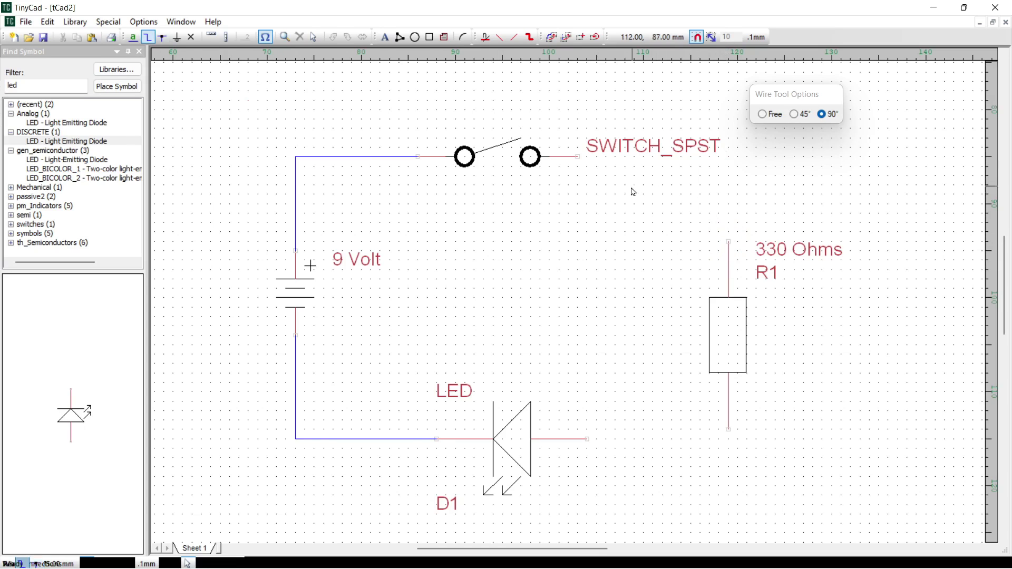
# Step: Wire the switch's right pin to the resistor's upper pin, and the resistor's lower pin to the LED's right pin
pyautogui.click(585, 160)
pyautogui.click(728, 241)
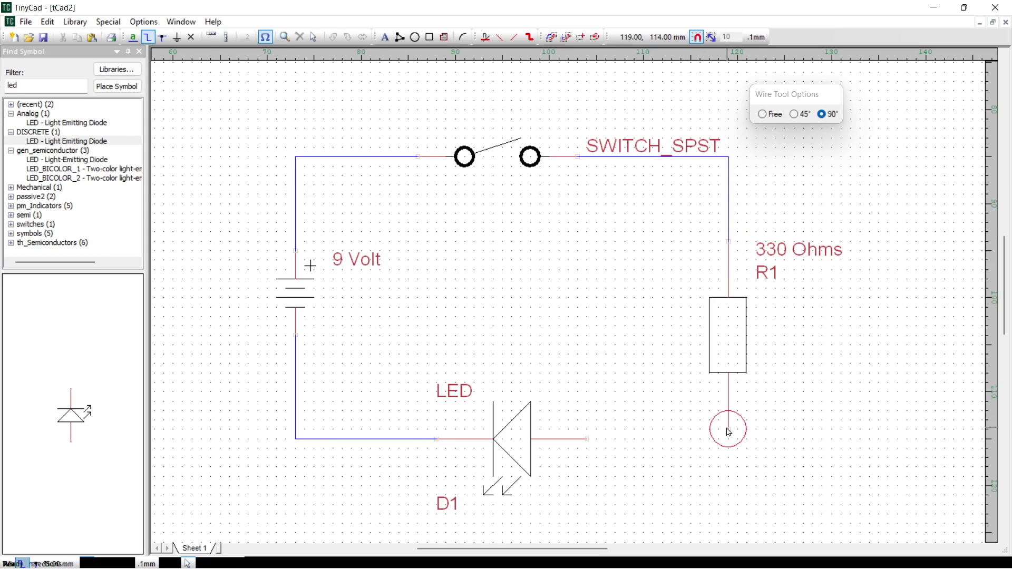
pyautogui.click(728, 431)
pyautogui.click(587, 445)
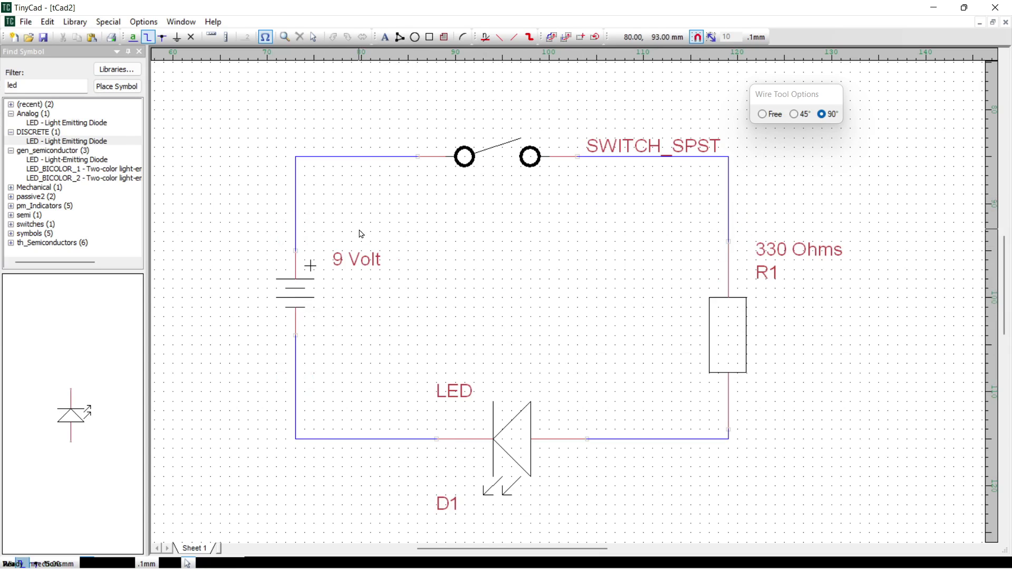
# Step: Move the wired battery down about 1 mm and the resistor up about 4 mm, keeping the tool options clear of the resistor's labels
pyautogui.click(313, 37)
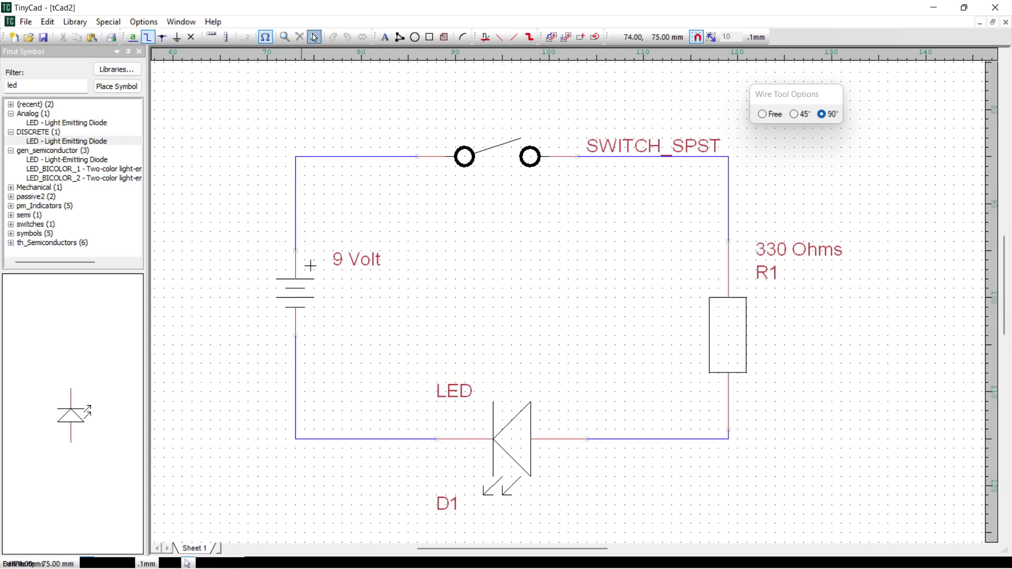
pyautogui.click(299, 296)
pyautogui.moveTo(299, 296)
pyautogui.mouseDown()
pyautogui.moveTo(304, 345)
pyautogui.moveTo(308, 272)
pyautogui.moveTo(371, 269)
pyautogui.moveTo(254, 267)
pyautogui.moveTo(216, 322)
pyautogui.moveTo(302, 305)
pyautogui.moveTo(302, 269)
pyautogui.moveTo(303, 321)
pyautogui.moveTo(302, 304)
pyautogui.mouseUp()
pyautogui.moveTo(726, 332); pyautogui.dragTo(726, 293)
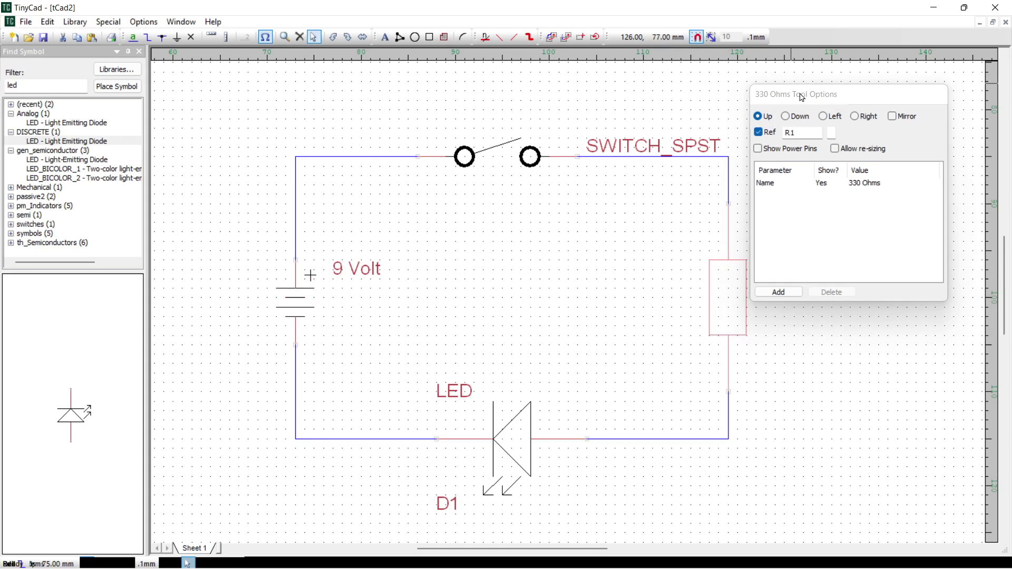
pyautogui.moveTo(801, 98); pyautogui.dragTo(863, 130)
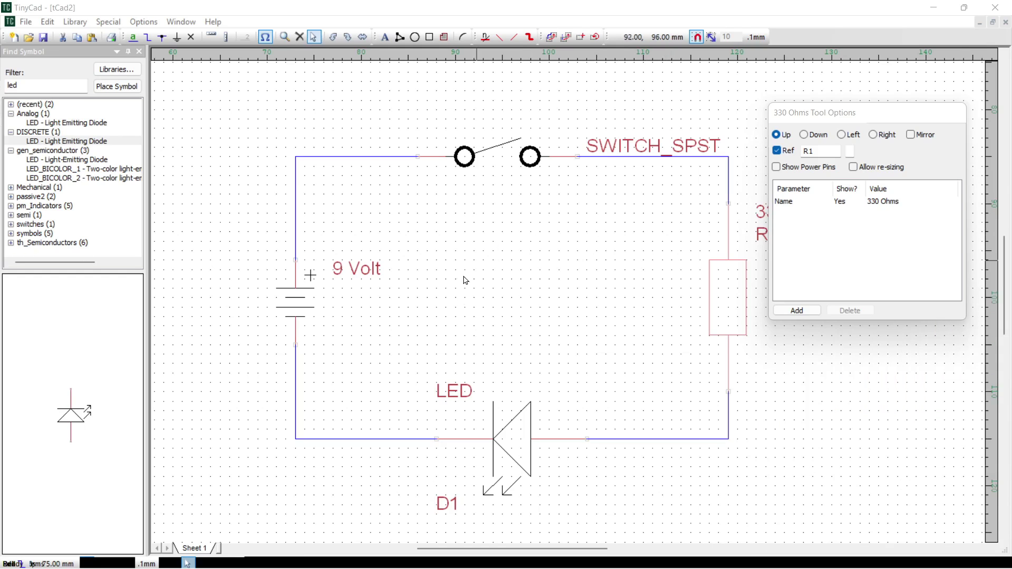
pyautogui.moveTo(832, 125); pyautogui.dragTo(839, 316)
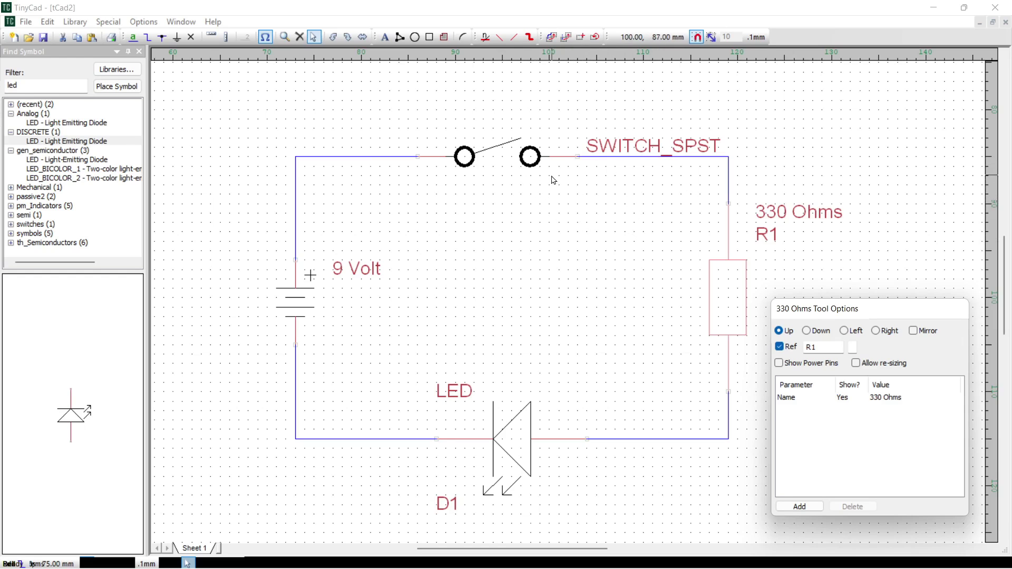
# Step: Hide the switch's name, set its reference to SW1, and show the reference on the schematic
pyautogui.click(531, 157)
pyautogui.moveTo(855, 316); pyautogui.dragTo(859, 149)
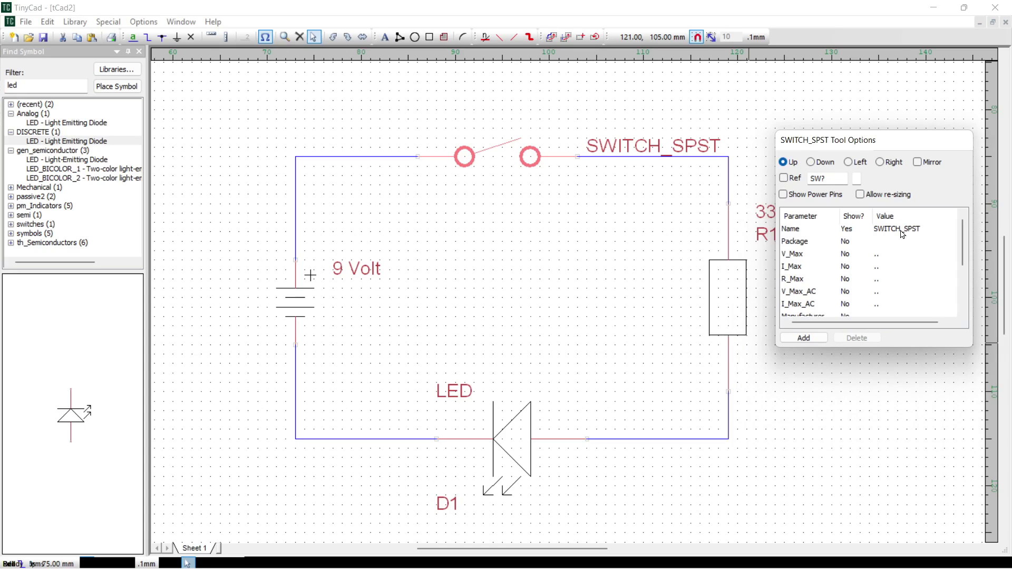
pyautogui.click(847, 230)
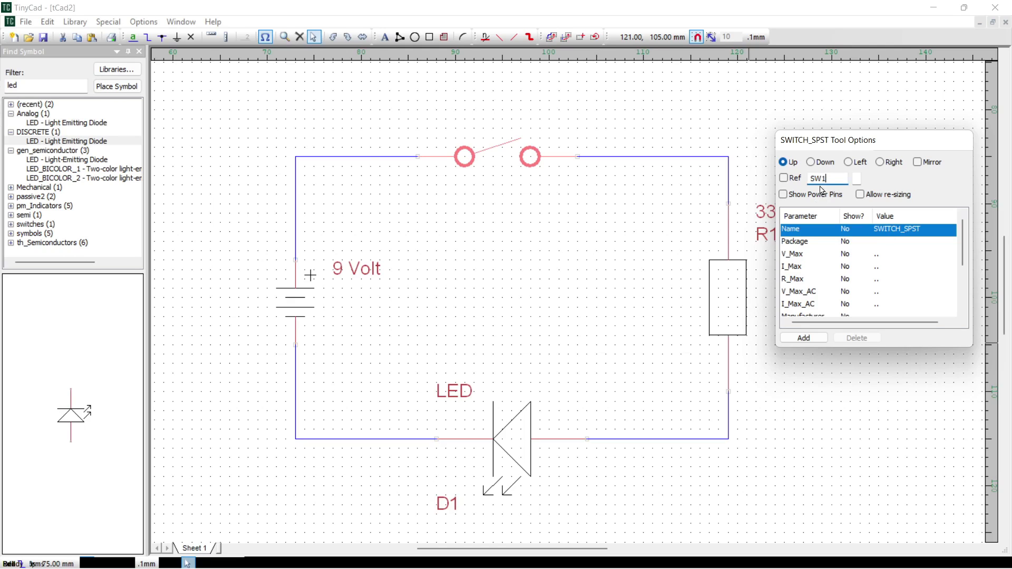
pyautogui.click(784, 178)
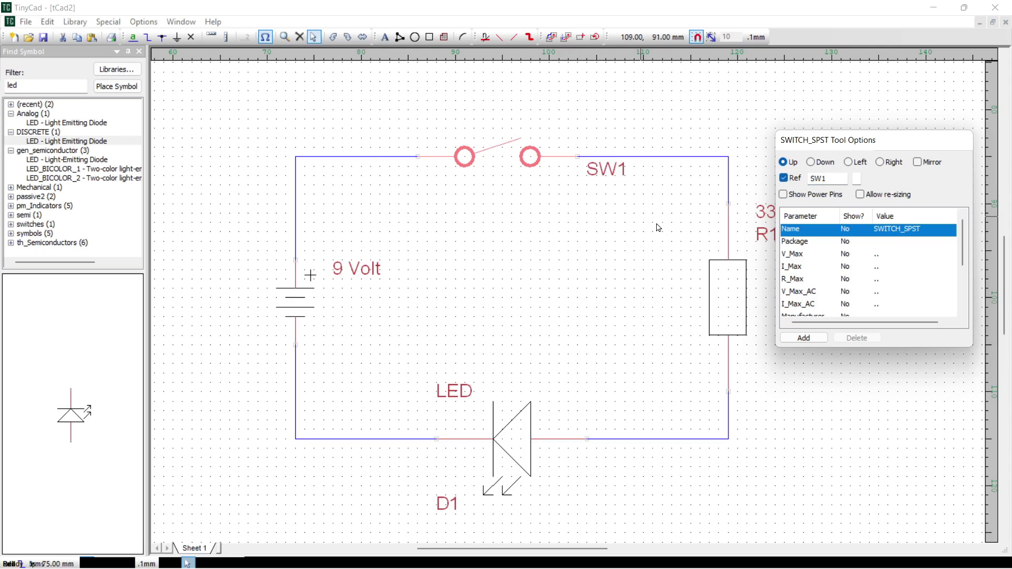
# Step: Look through the switch's parameters from Package to V_Max_AC and move the tool options away from the resistor's labels
pyautogui.click(798, 242)
pyautogui.click(798, 255)
pyautogui.click(800, 269)
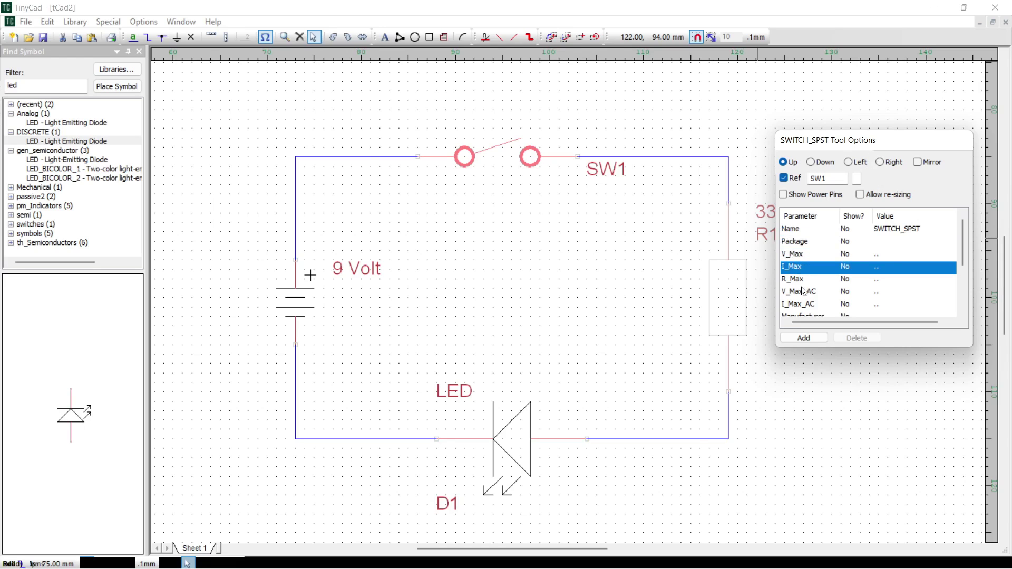
pyautogui.click(800, 284)
pyautogui.click(806, 293)
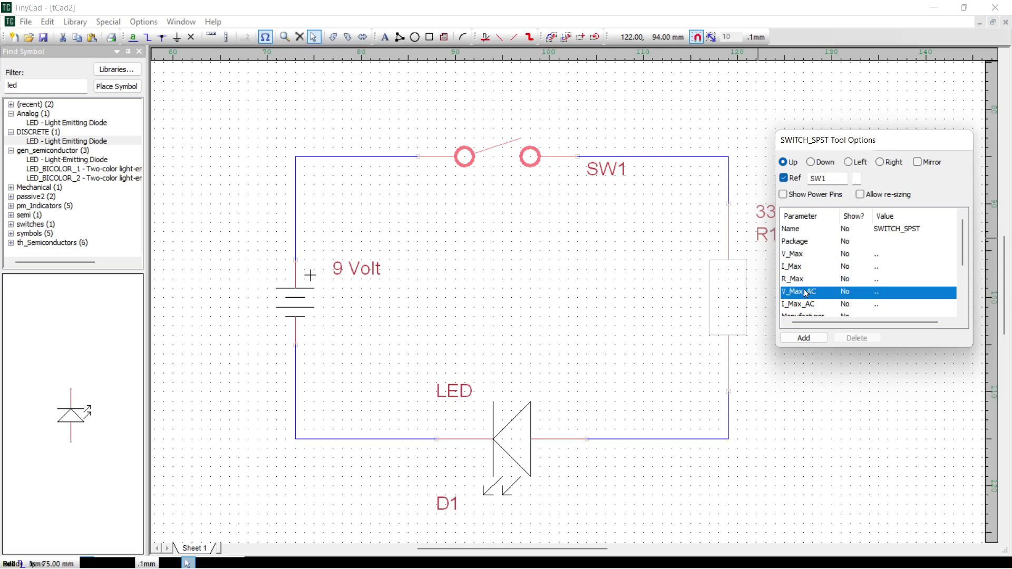
pyautogui.moveTo(963, 251)
pyautogui.mouseDown()
pyautogui.moveTo(963, 283)
pyautogui.moveTo(964, 253)
pyautogui.mouseUp()
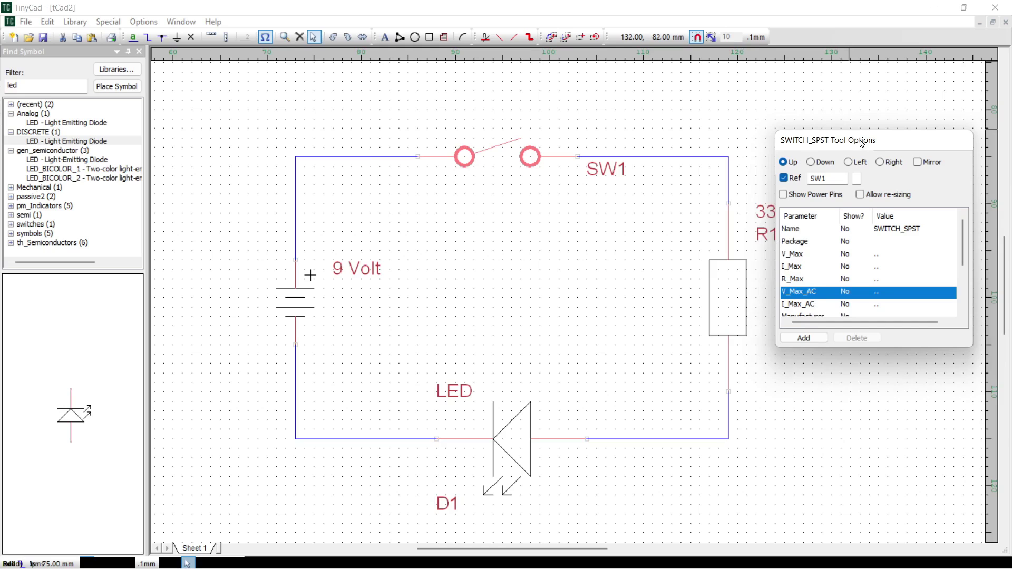
pyautogui.moveTo(861, 141); pyautogui.dragTo(875, 282)
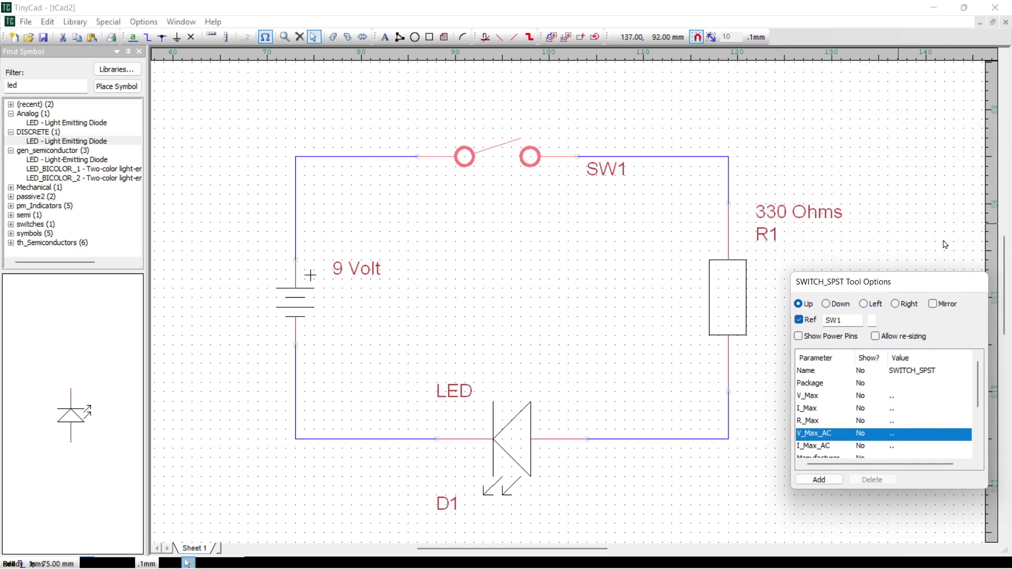
pyautogui.moveTo(843, 281); pyautogui.dragTo(824, 286)
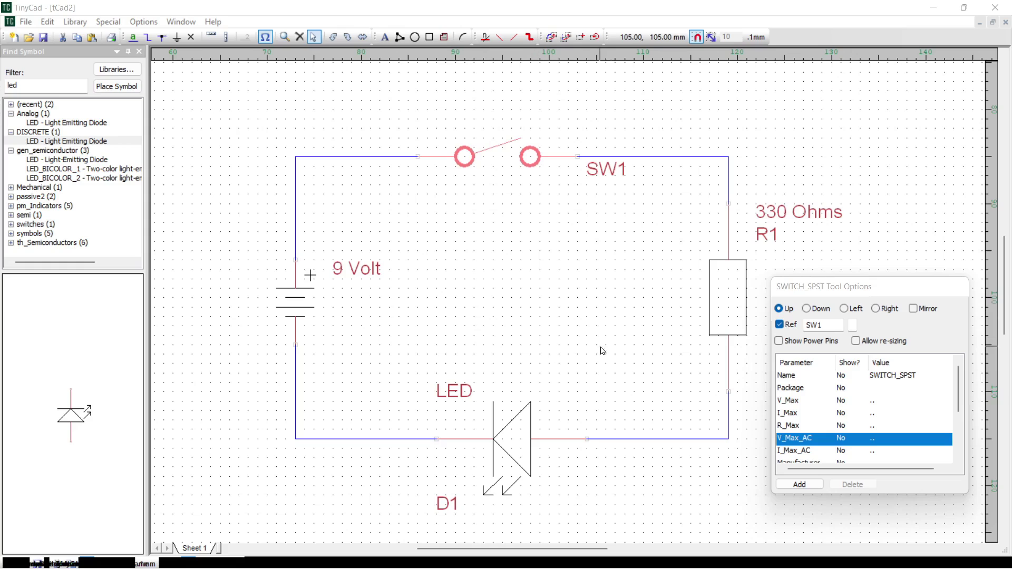
# Step: Fill in the design details with title LED Circuit, author Me and organisation TekSparkz
pyautogui.click(26, 23)
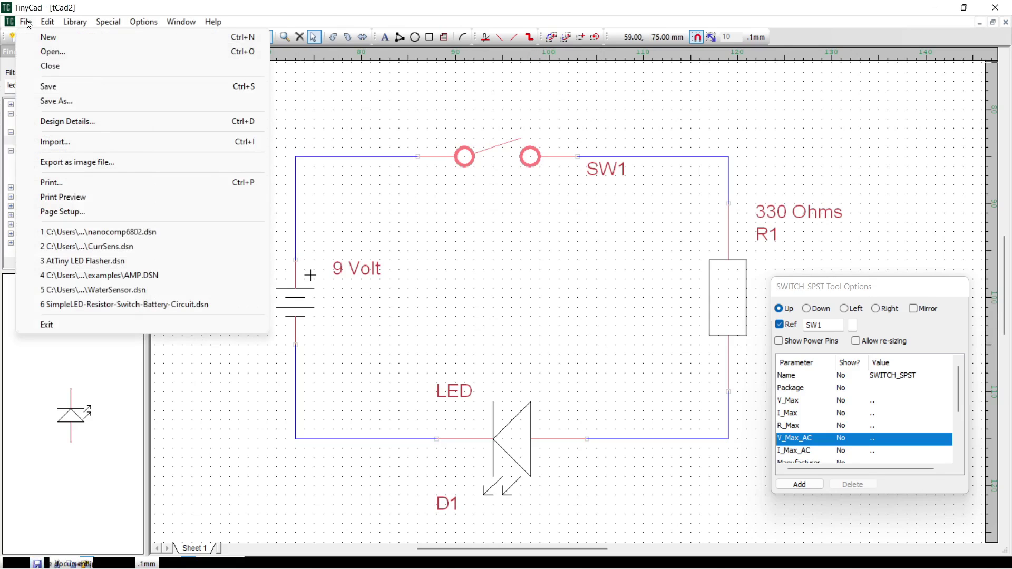
pyautogui.click(82, 122)
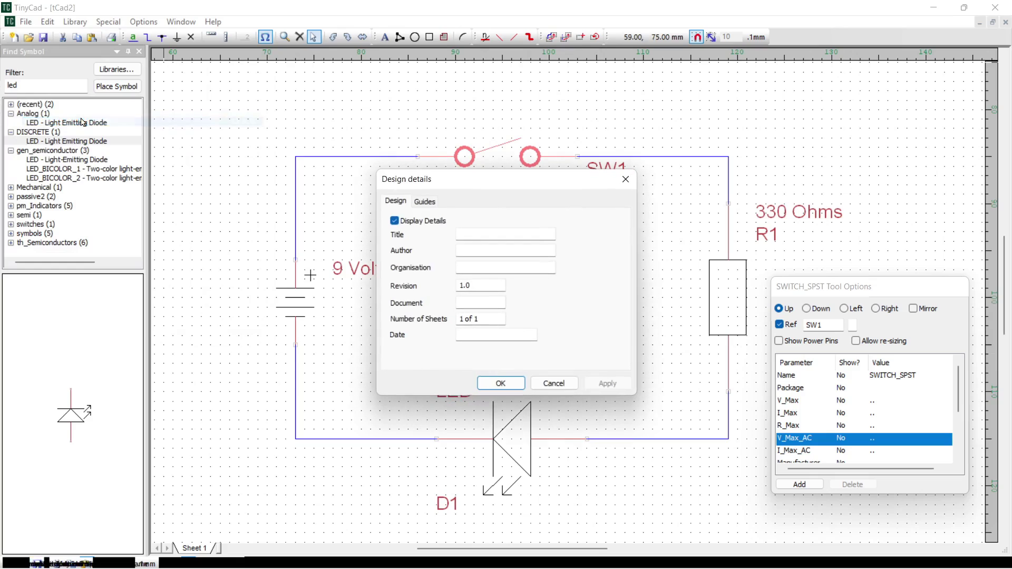
pyautogui.click(469, 234)
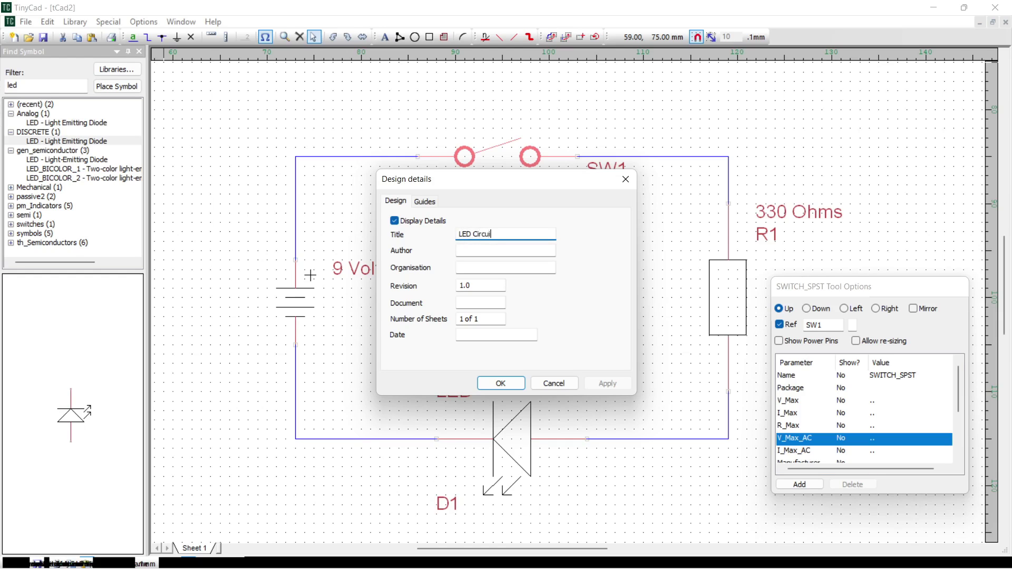
pyautogui.click(472, 249)
pyautogui.write('Me')
pyautogui.click(474, 267)
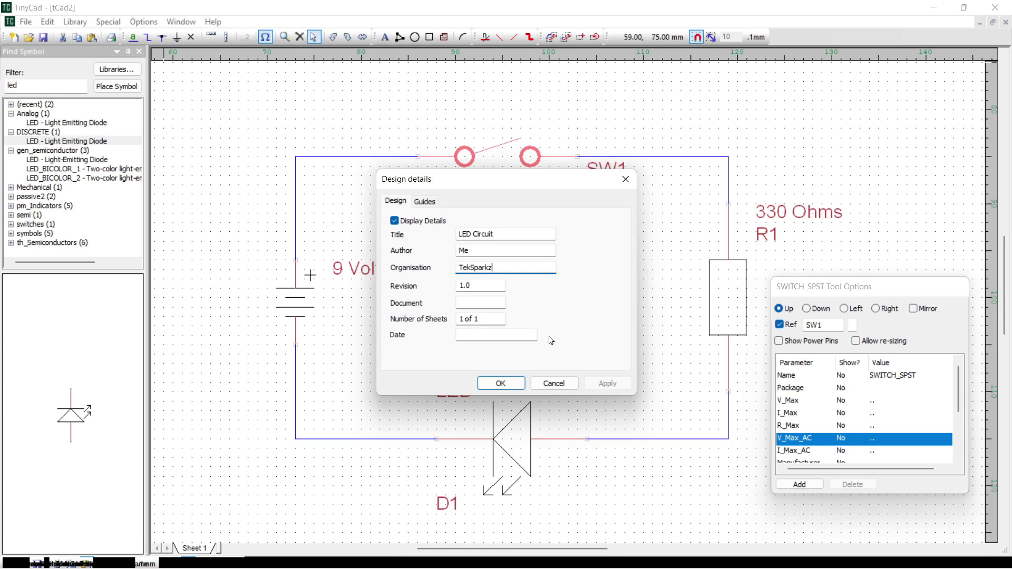
pyautogui.click(506, 383)
pyautogui.scroll(-2, 590, 354)
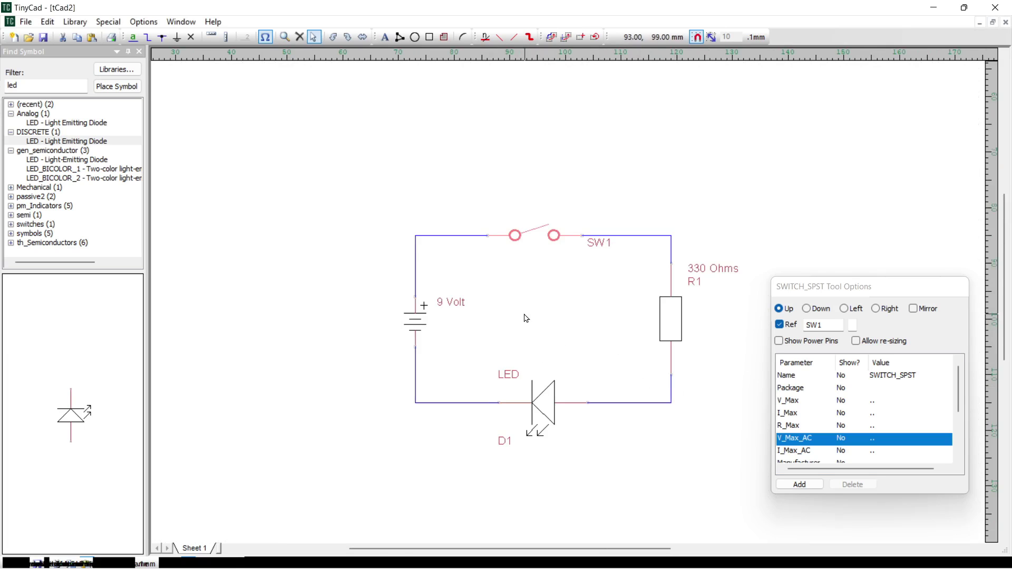
pyautogui.scroll(1, 527, 321)
pyautogui.scroll(1, 530, 324)
pyautogui.scroll(-1, 530, 324)
pyautogui.scroll(2, 530, 325)
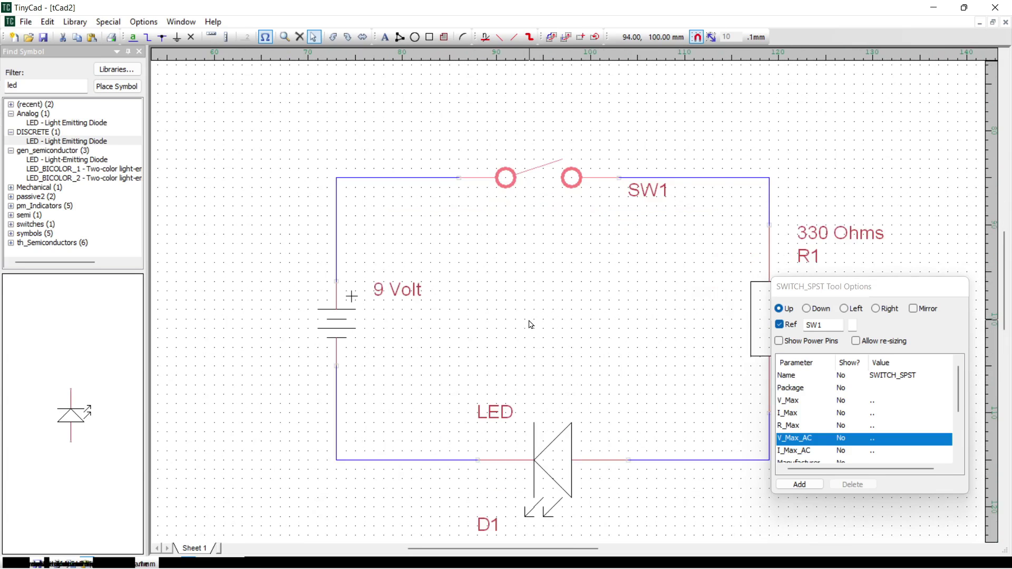
pyautogui.scroll(-2, 531, 325)
pyautogui.scroll(2, 530, 324)
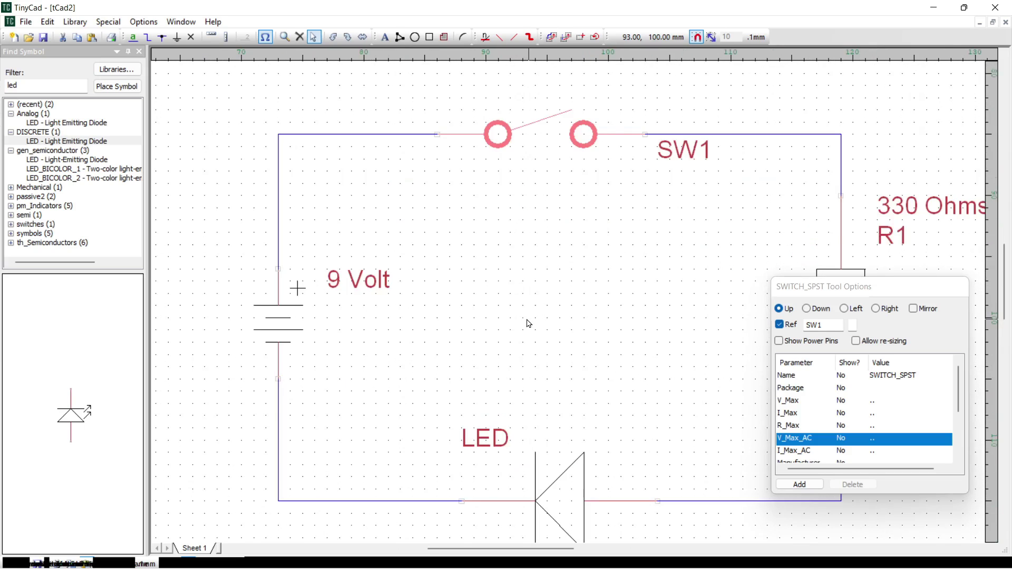
pyautogui.scroll(-1, 529, 324)
pyautogui.scroll(1, 525, 322)
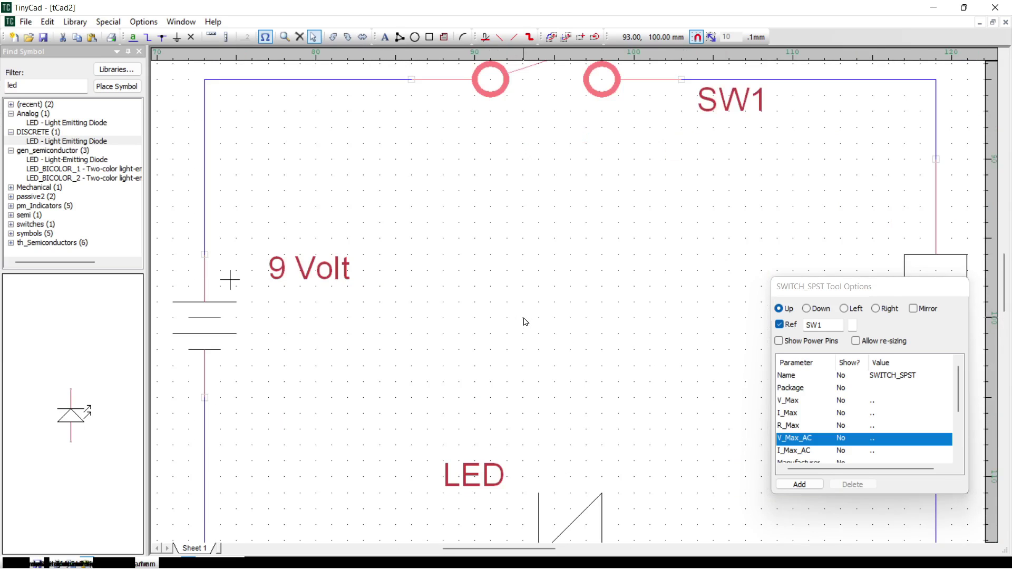
# Step: Examine the finished circuit and the title block in the sheet's corner, checking the title, author, organisation and revision entries
pyautogui.scroll(-3, 526, 322)
pyautogui.scroll(1, 524, 321)
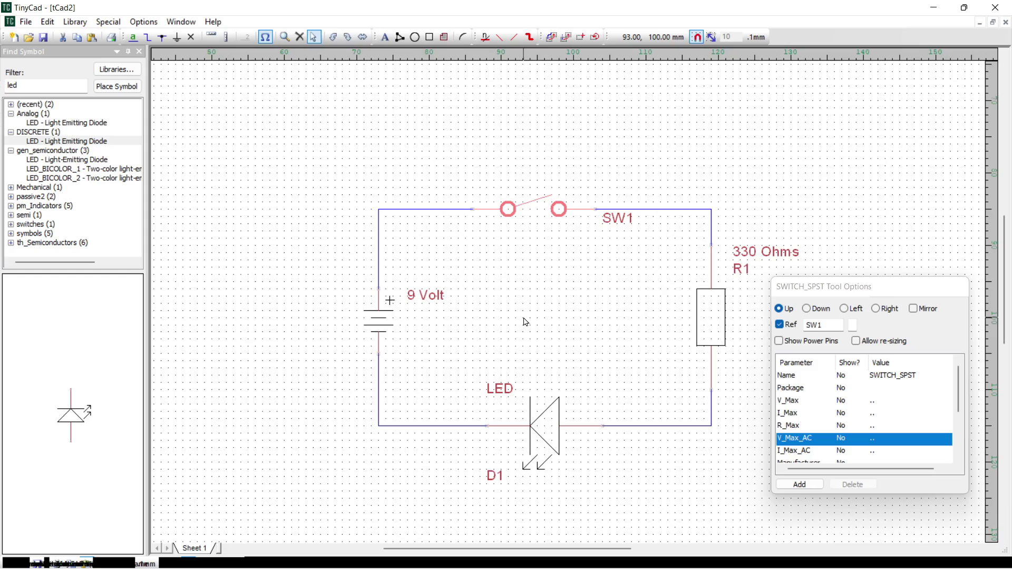
pyautogui.moveTo(564, 337); pyautogui.dragTo(421, 287, button='middle')
pyautogui.scroll(-2, 420, 286)
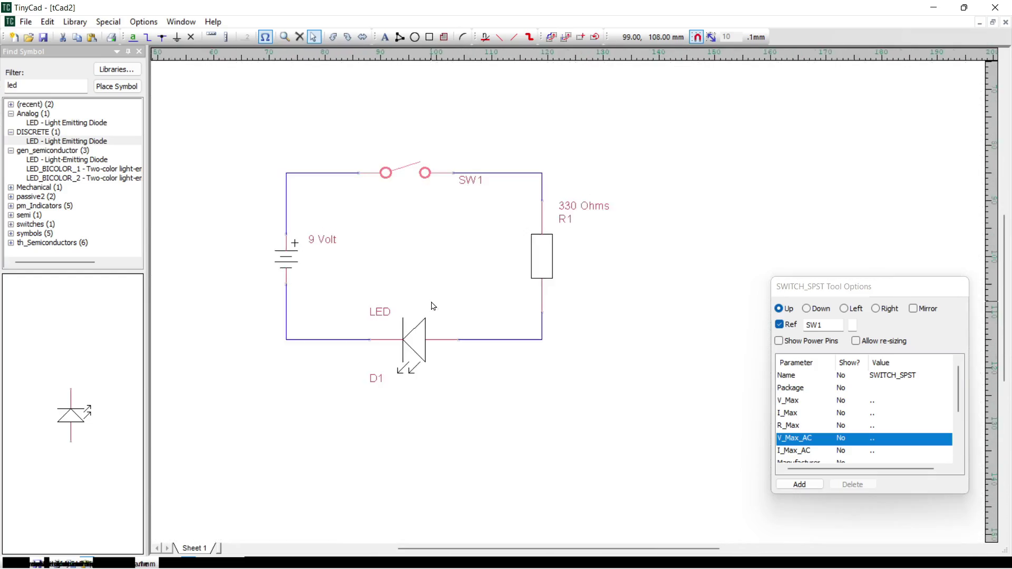
pyautogui.moveTo(522, 373); pyautogui.dragTo(431, 266, button='middle')
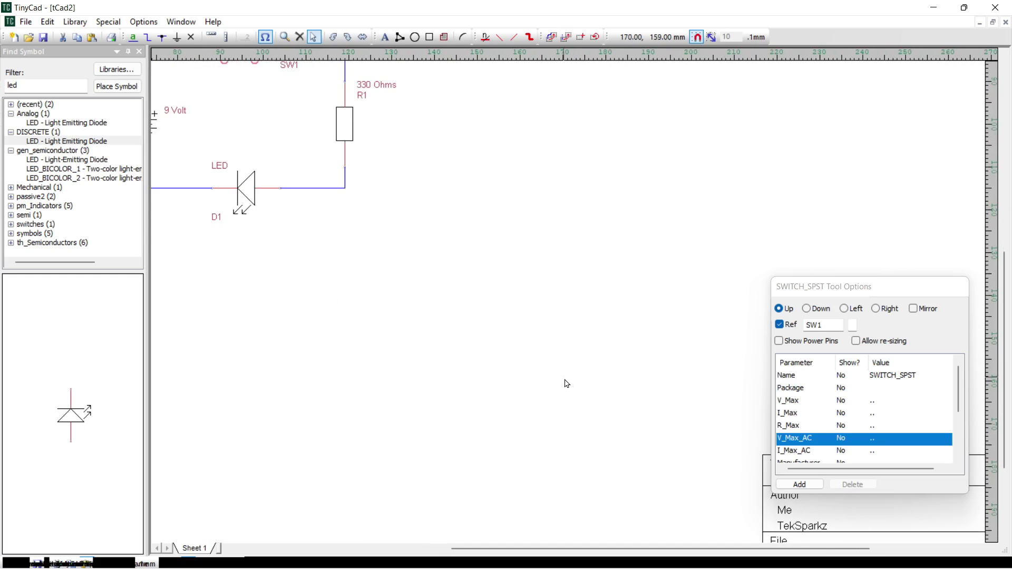
pyautogui.scroll(-1, 568, 382)
pyautogui.scroll(-1, 580, 396)
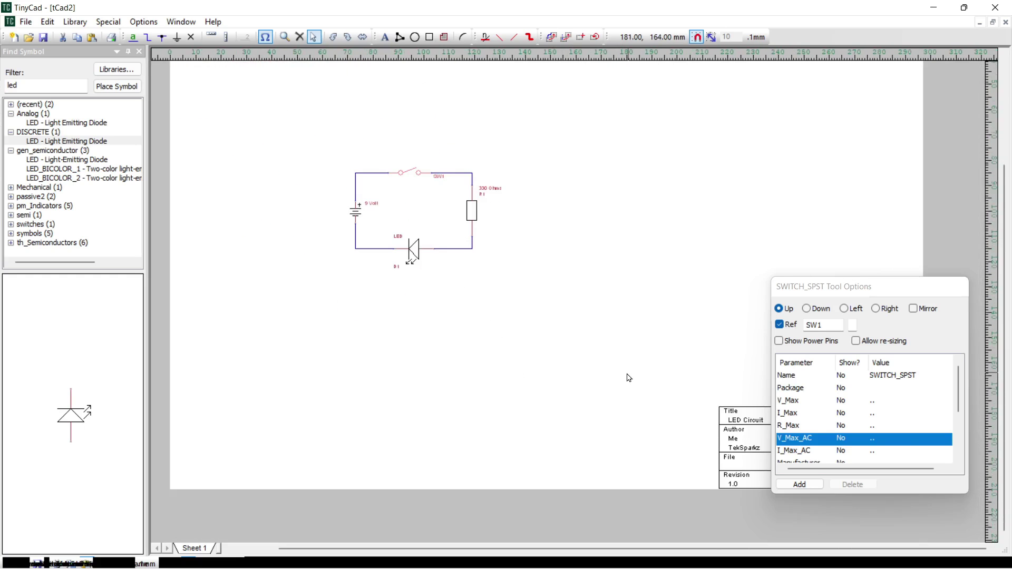
pyautogui.moveTo(488, 317); pyautogui.dragTo(201, 253, button='middle')
pyautogui.scroll(4, 701, 443)
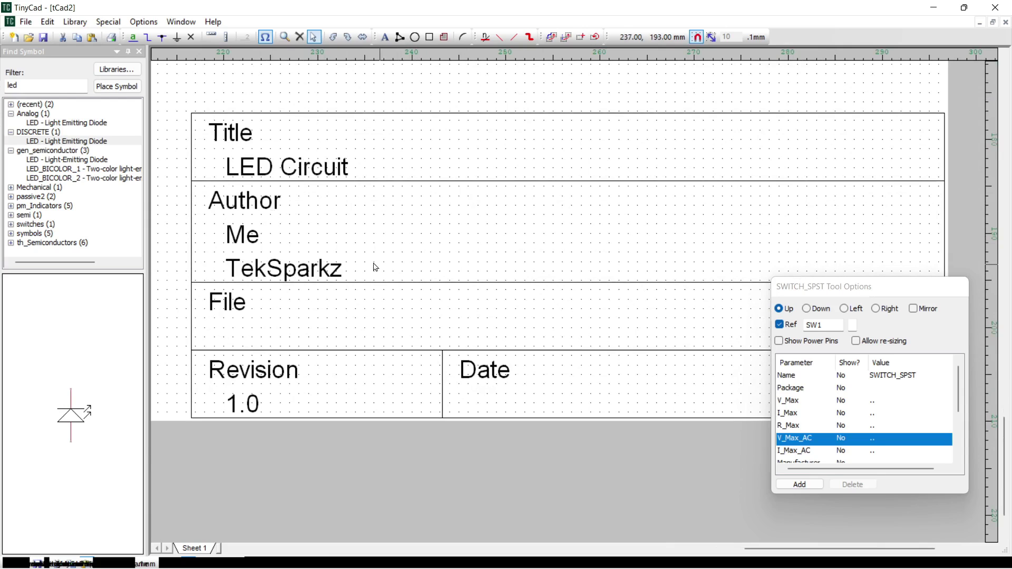
pyautogui.scroll(-2, 376, 267)
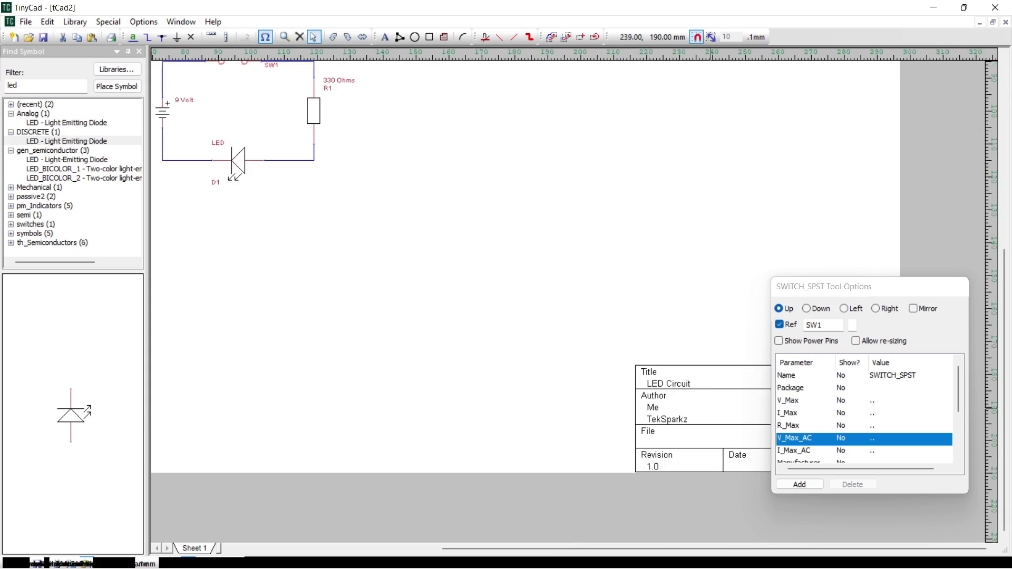
pyautogui.scroll(1, 360, 153)
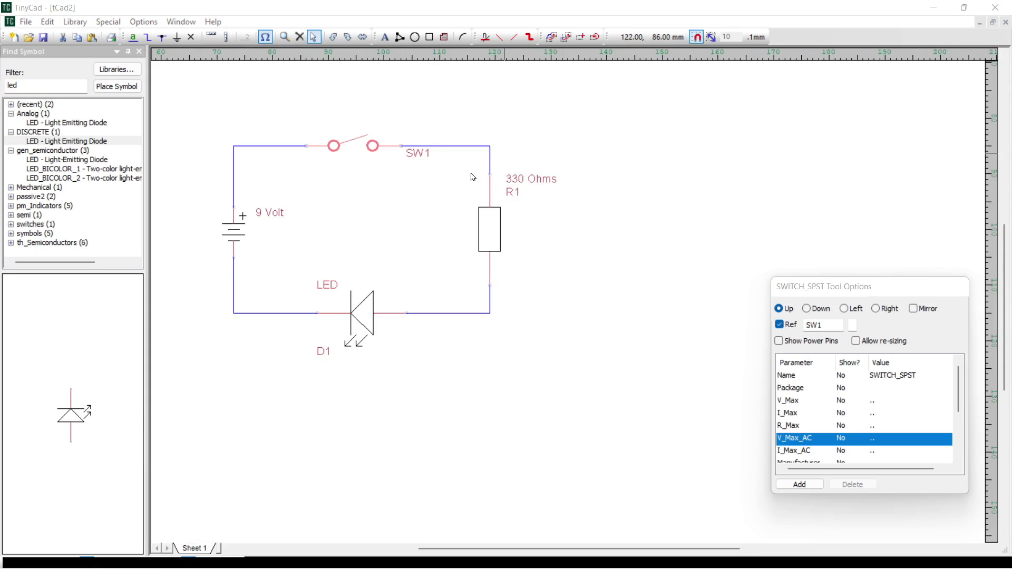
pyautogui.scroll(1, 254, 142)
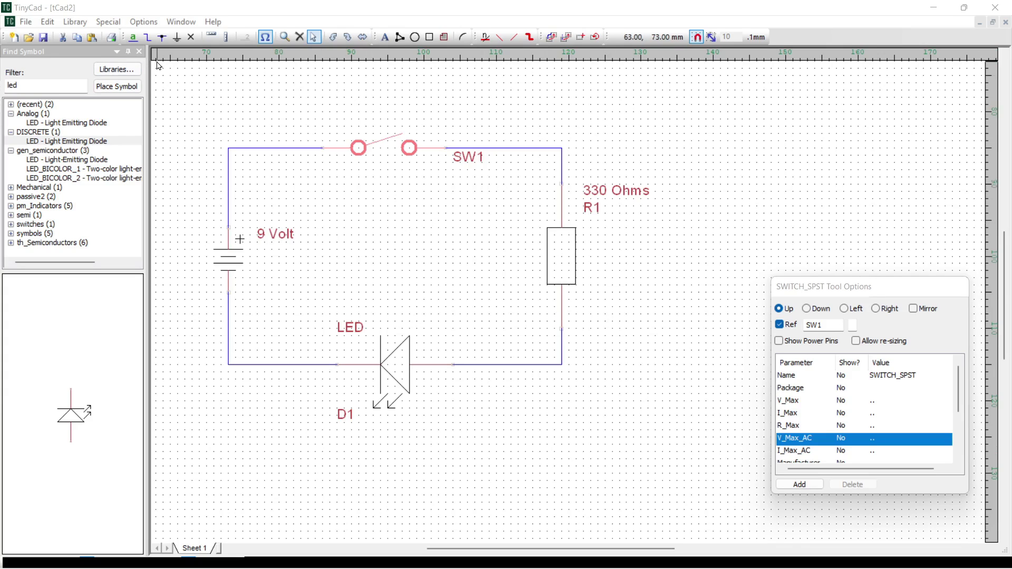
# Step: Save the design under the new file name LEDCircuit as a TinyCAD .dsn file in the examples folder
pyautogui.click(26, 22)
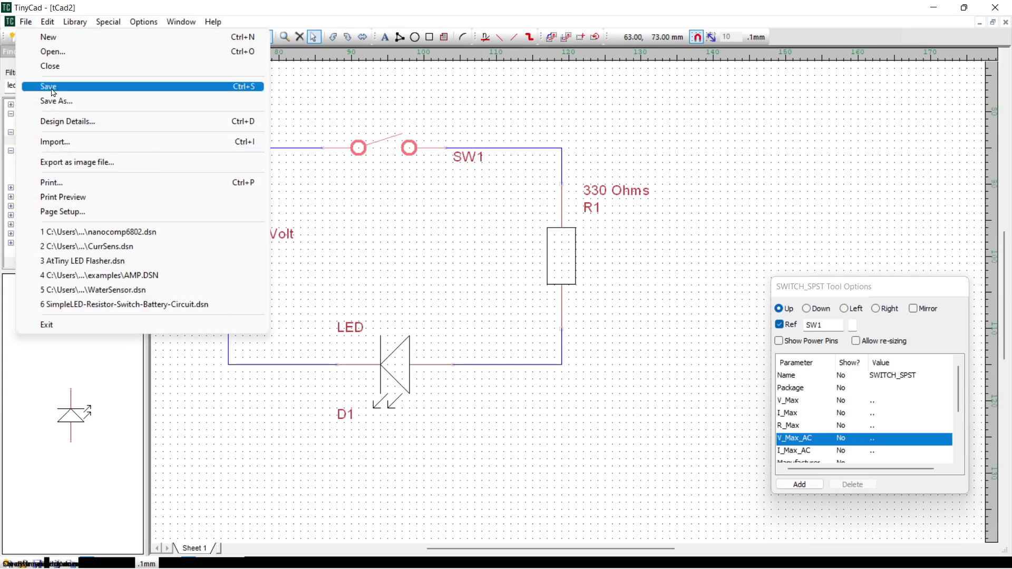
pyautogui.click(63, 100)
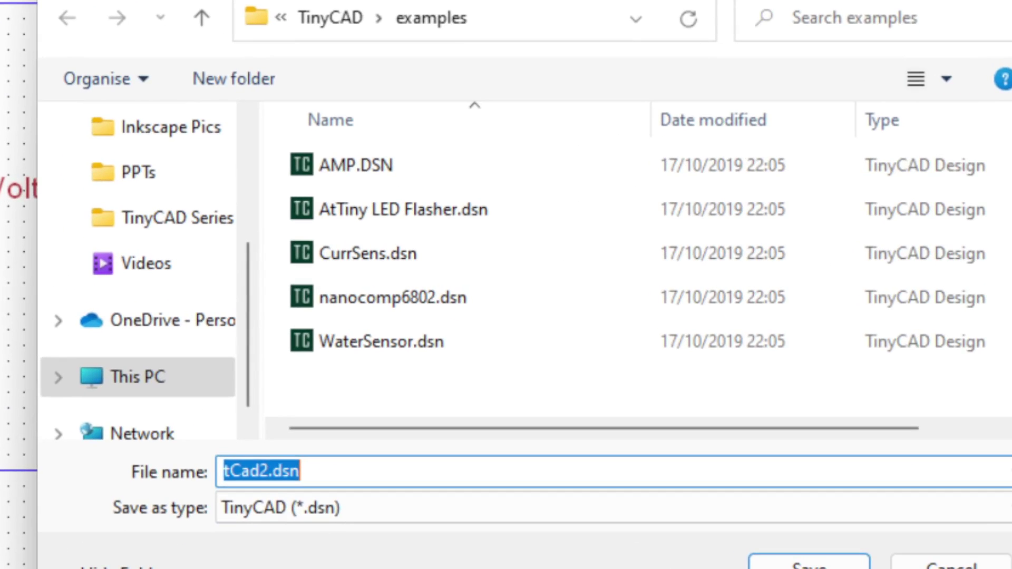
pyautogui.write('LEDC')
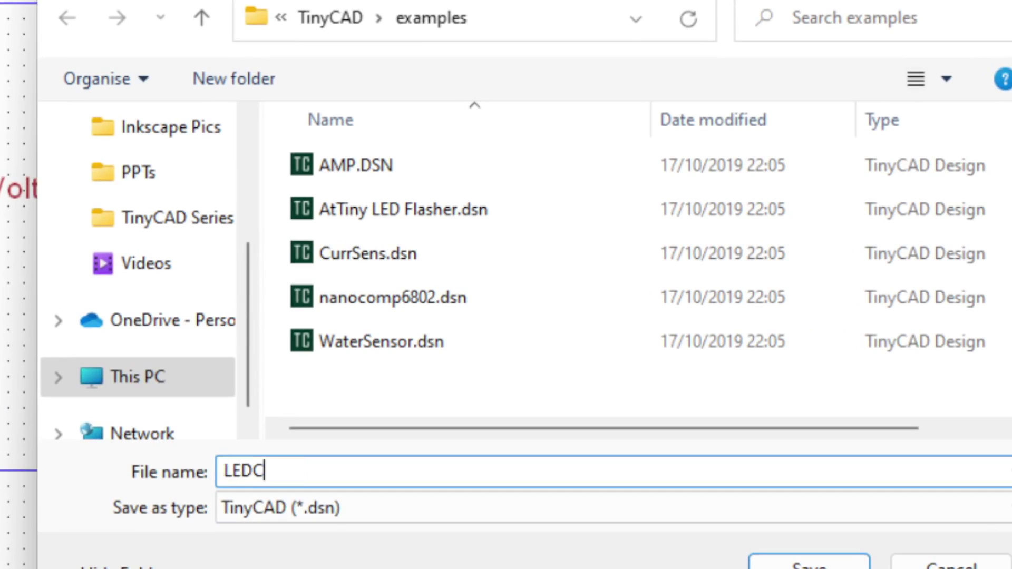
pyautogui.write('ircuit')
pyautogui.click(842, 563)
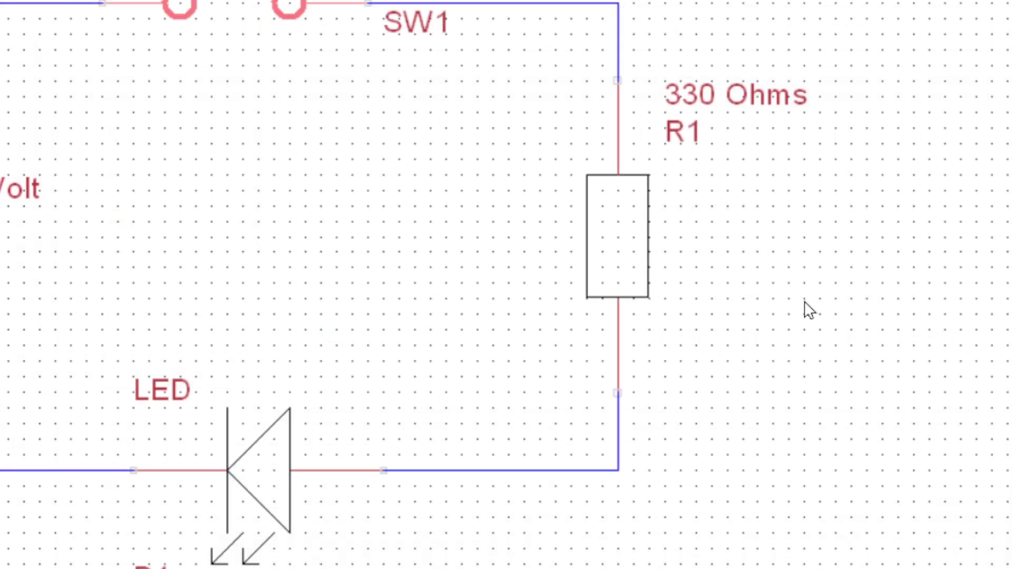